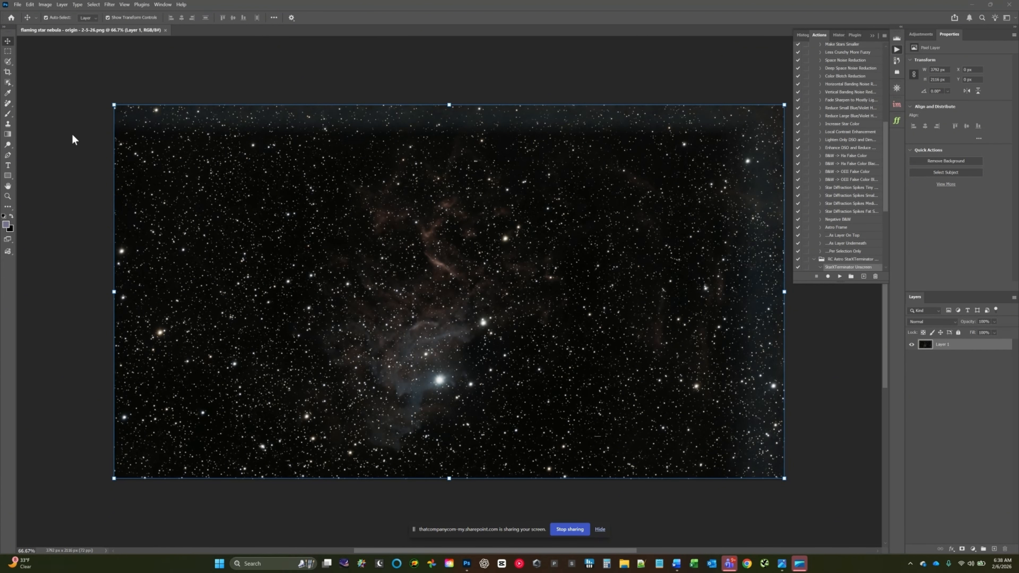
Crop the image at a 16:9 ratio to about 3382 × 1902 px, trimming the bluish bands along its upper and right edges.
click(8, 72)
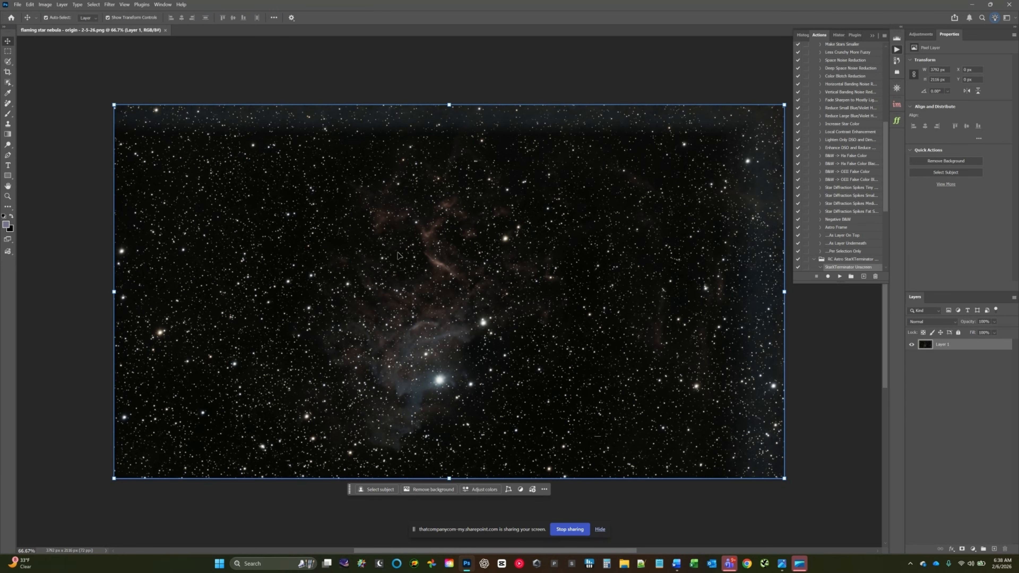
click(8, 72)
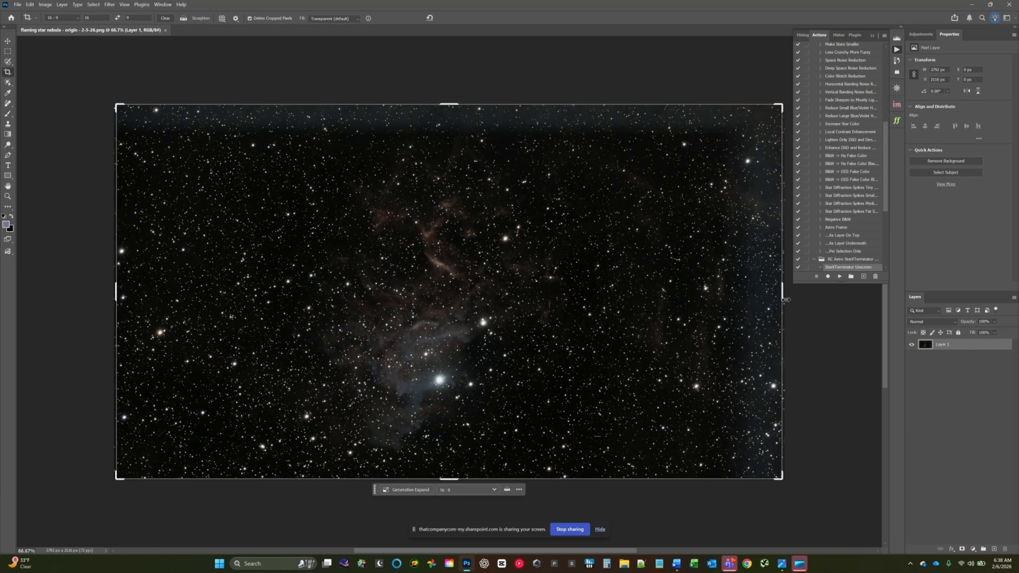
drag(782, 293, 764, 297)
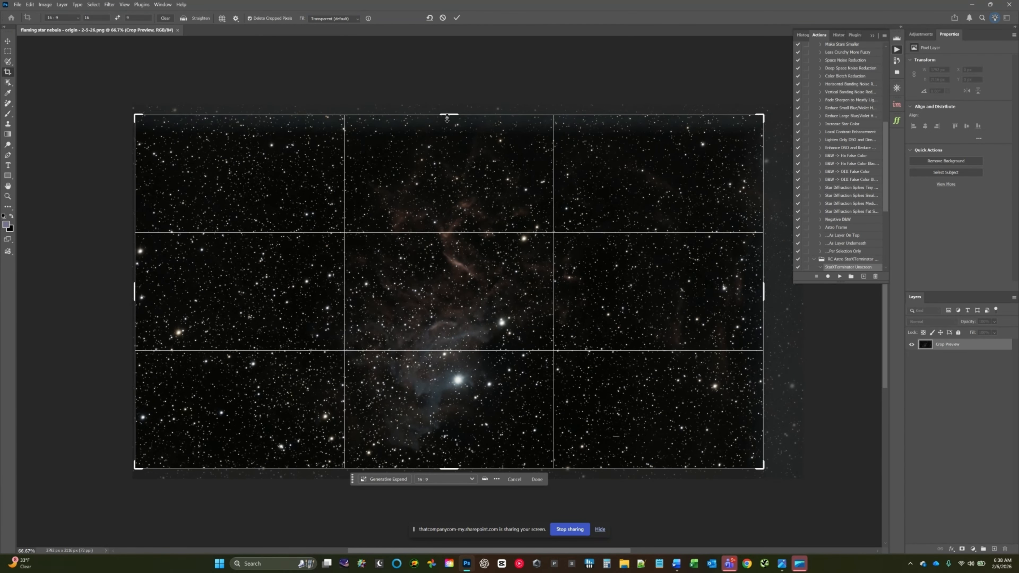
drag(447, 119, 447, 120)
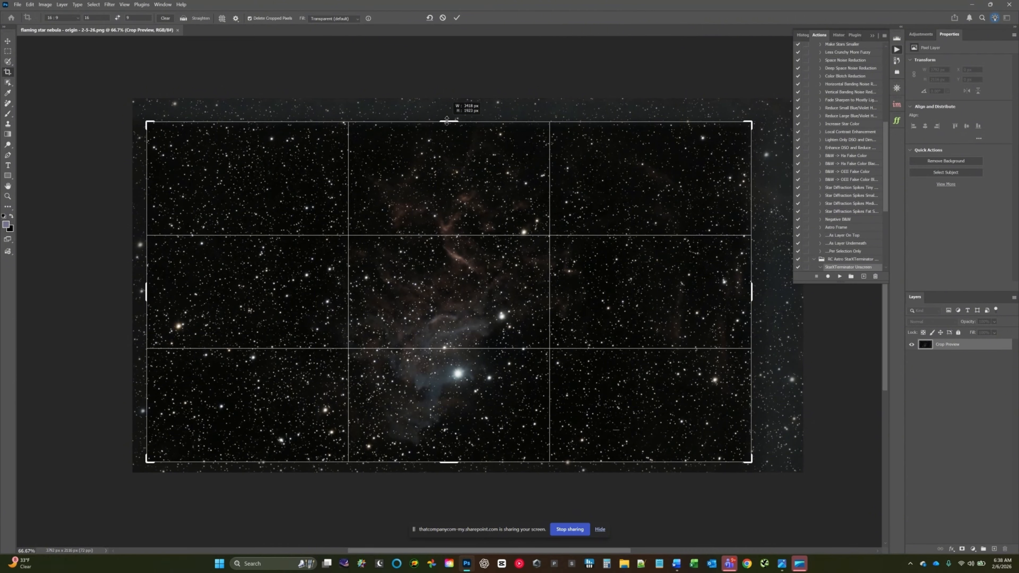
drag(447, 120, 446, 123)
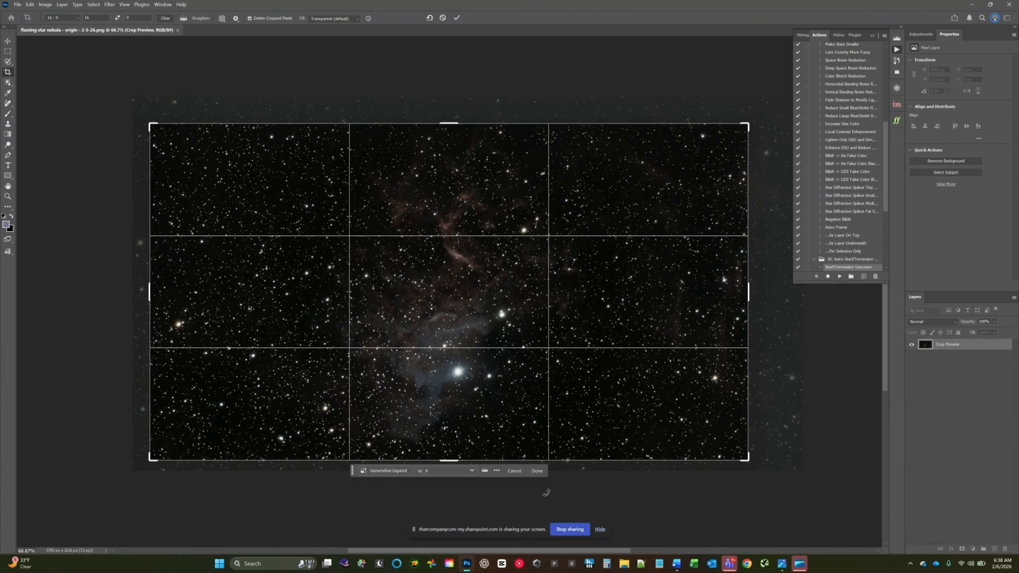
click(536, 471)
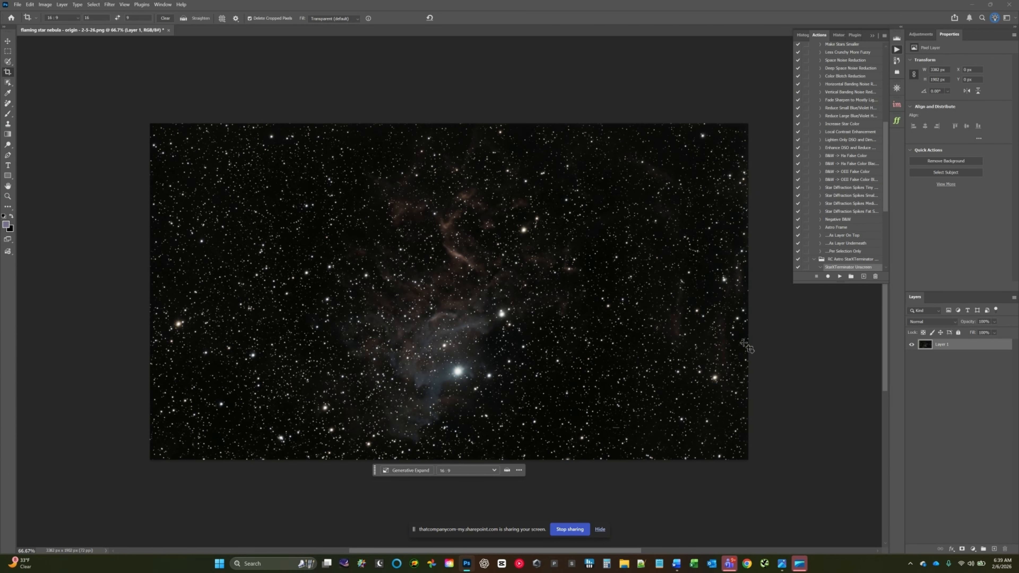
Run the StarXTerminator Unscreen action to separate stars from nebula, check both layers individually, and leave only the Starless layer visible.
click(841, 278)
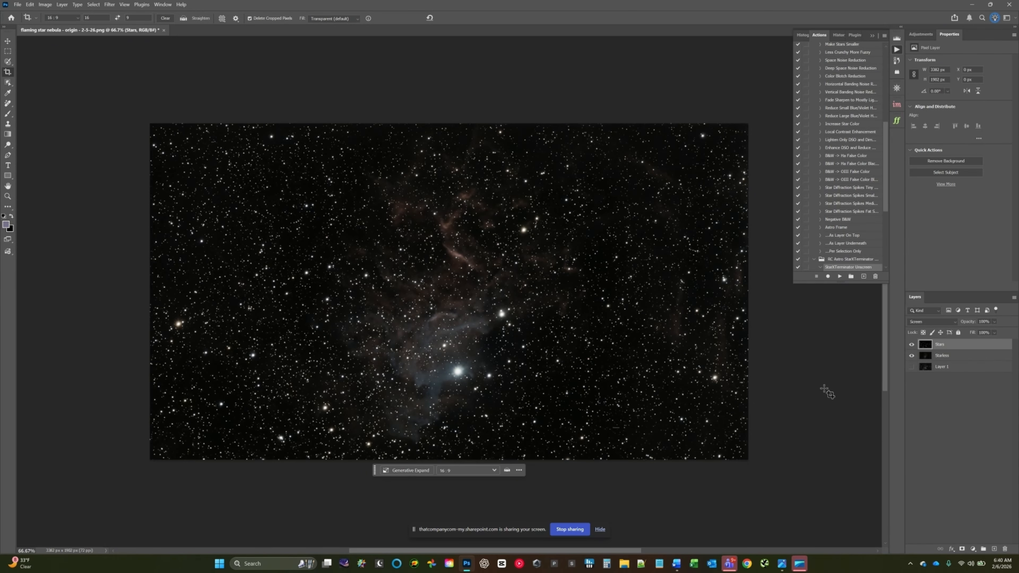
click(912, 345)
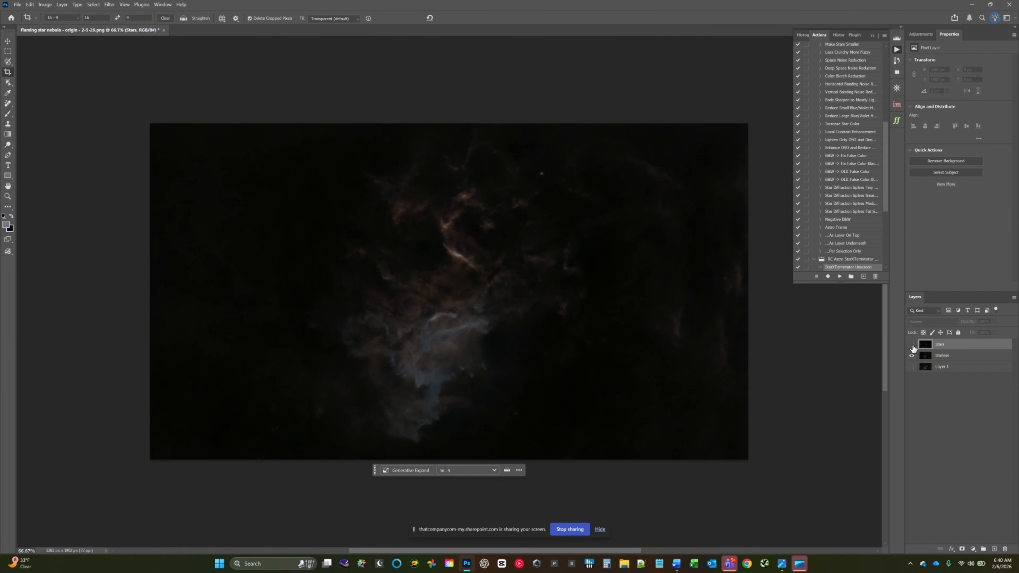
click(912, 345)
click(912, 357)
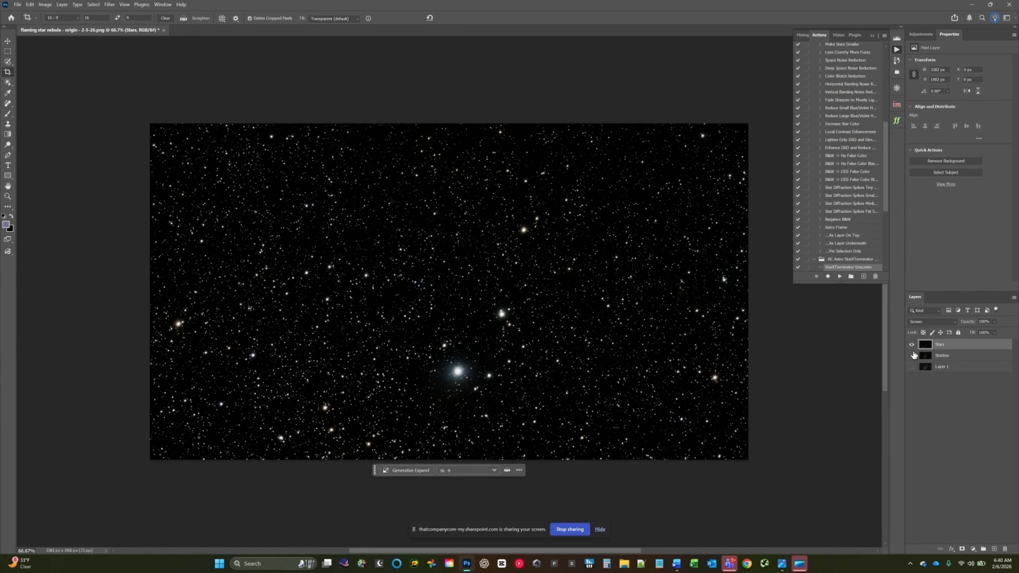
click(912, 345)
click(912, 357)
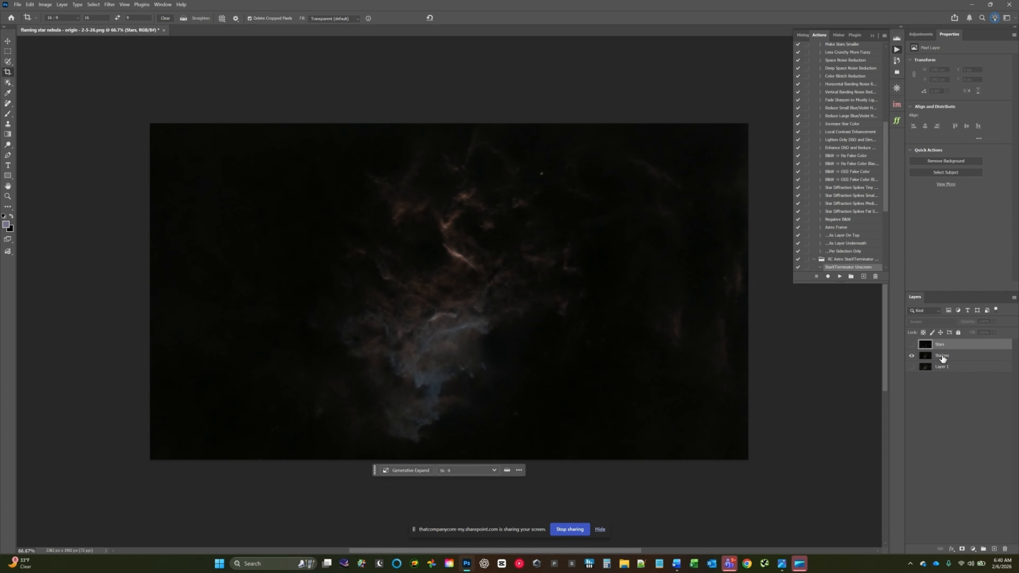
Apply AI Sharpen with the Topaz Sharpen model to the Starless layer.
click(948, 357)
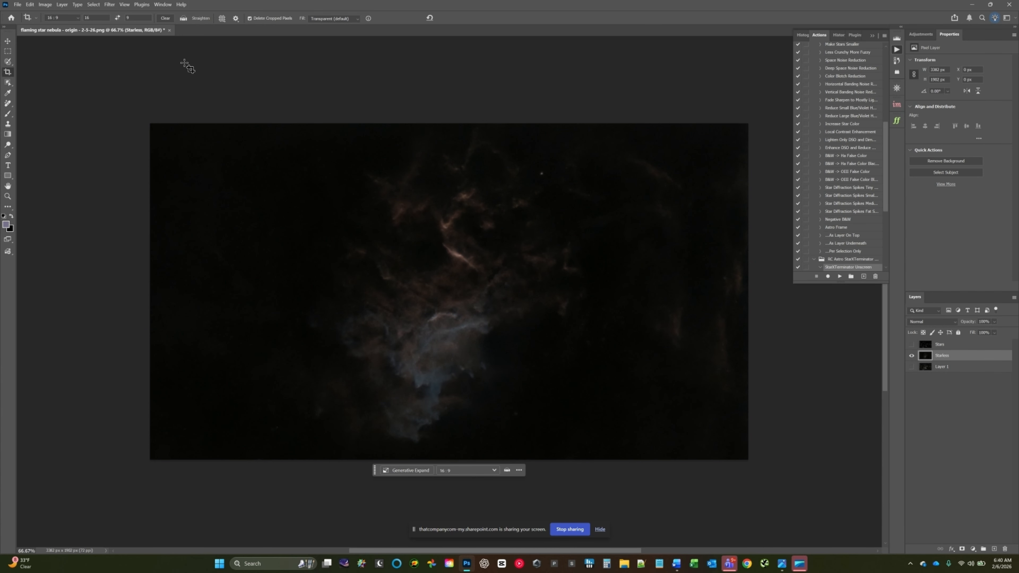
click(109, 5)
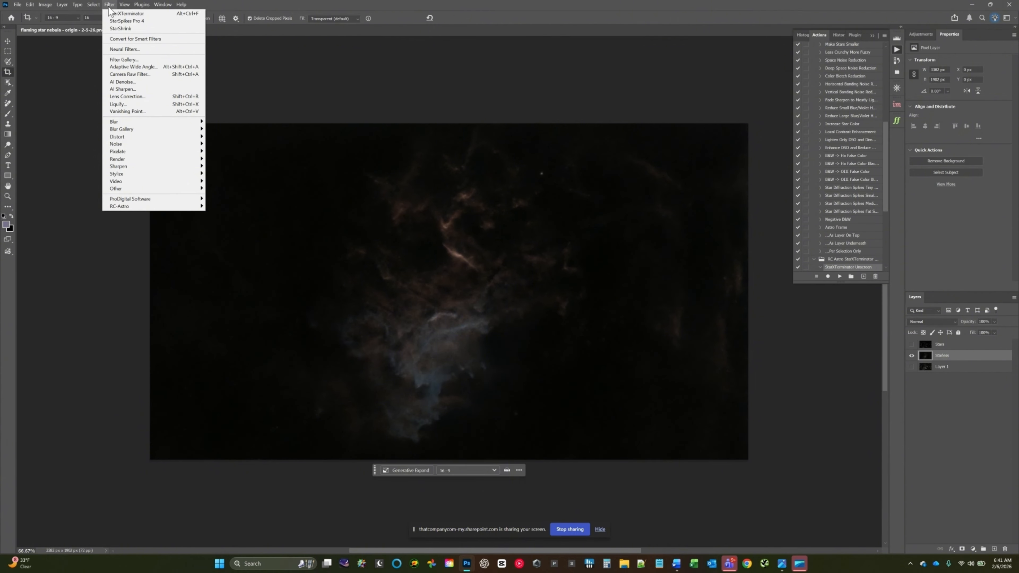
click(125, 89)
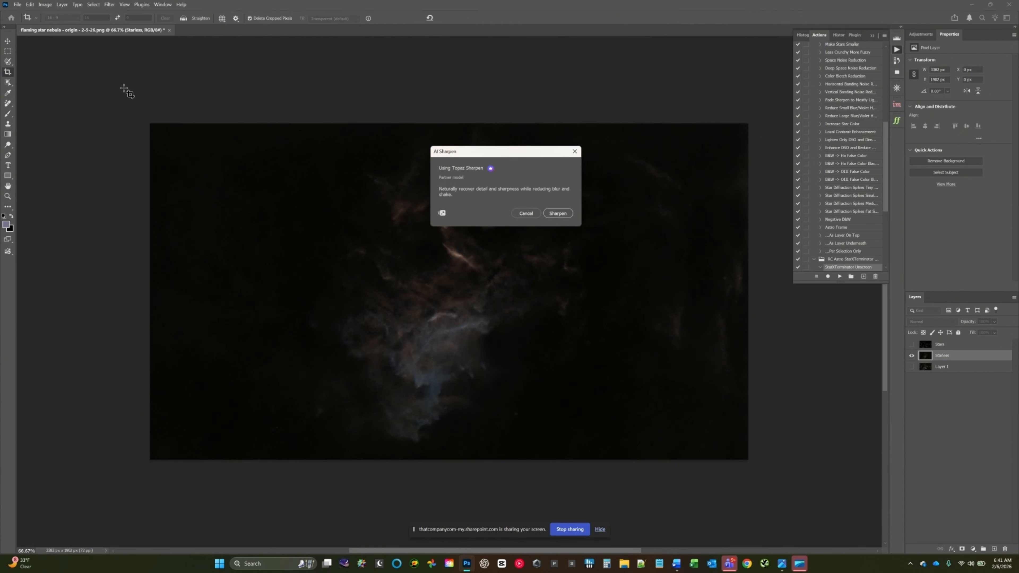
click(560, 214)
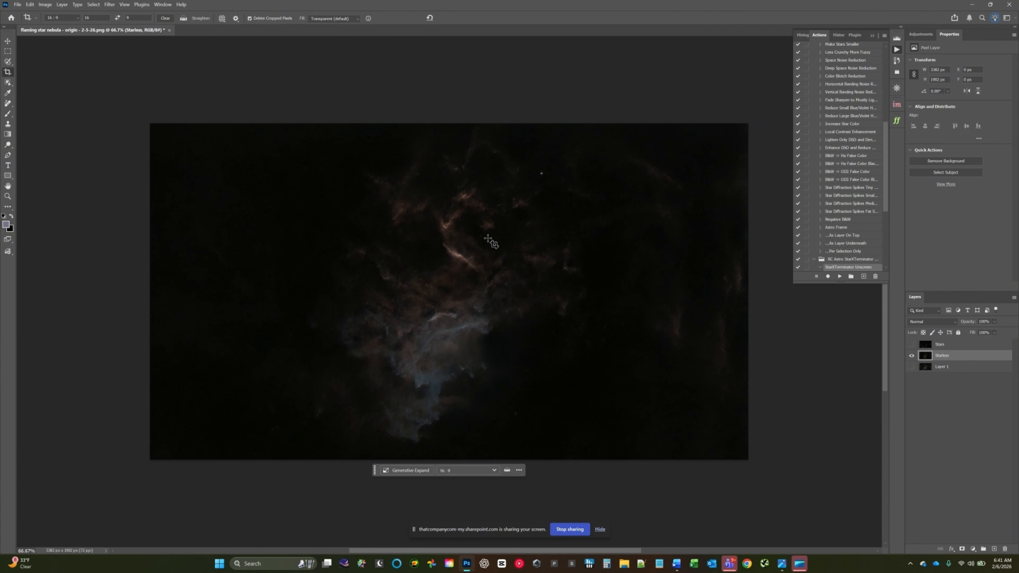
Undo and redo Topaz Sharpen to compare the nebula before and after sharpening.
scroll(451, 305, up, 3)
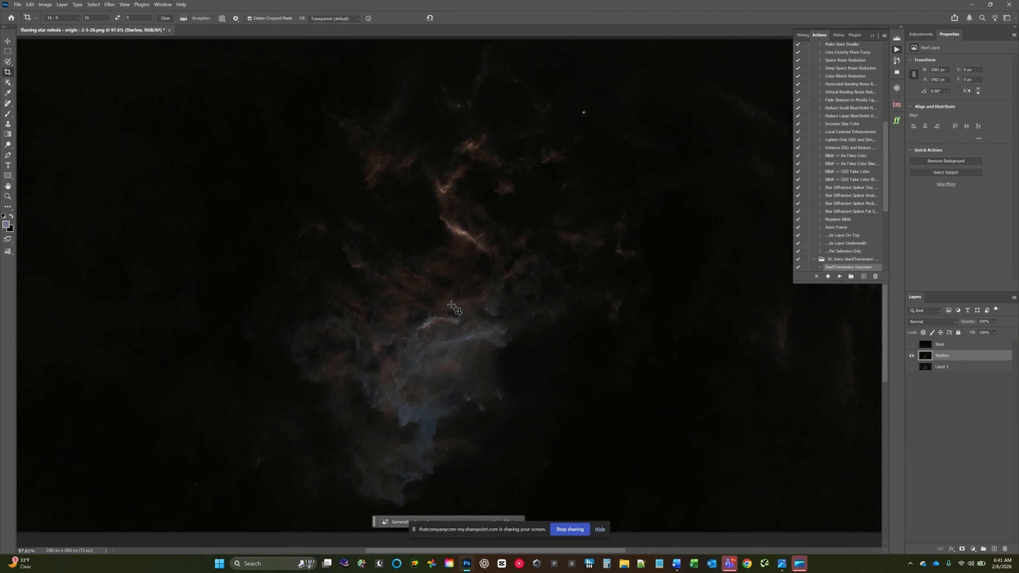
click(29, 4)
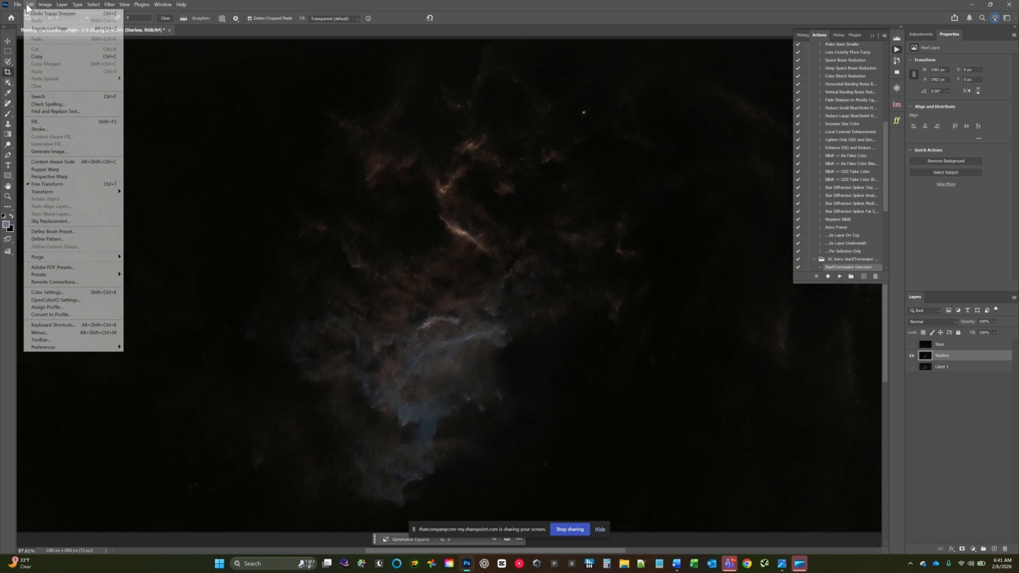
click(40, 13)
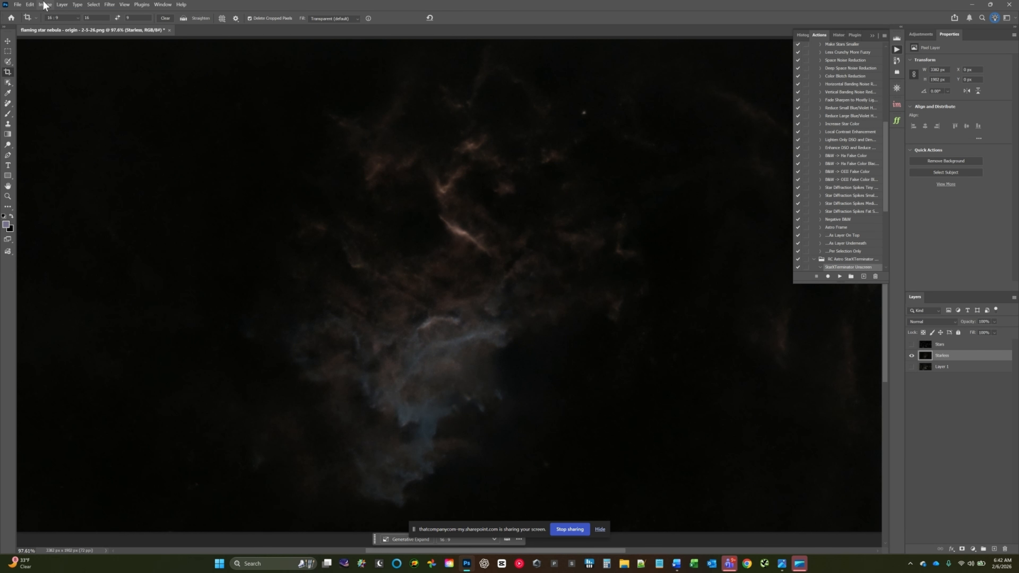
click(30, 5)
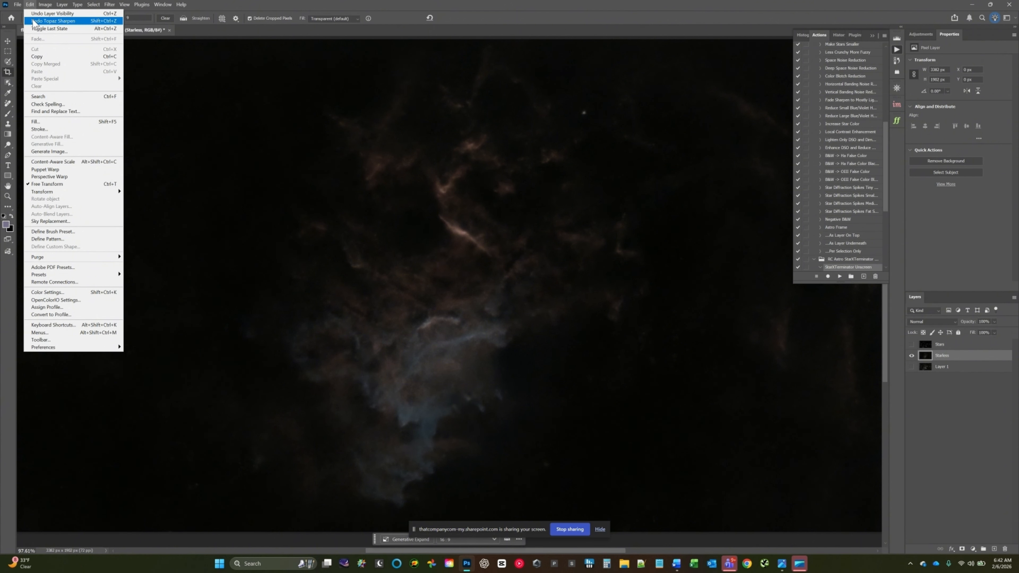
click(33, 21)
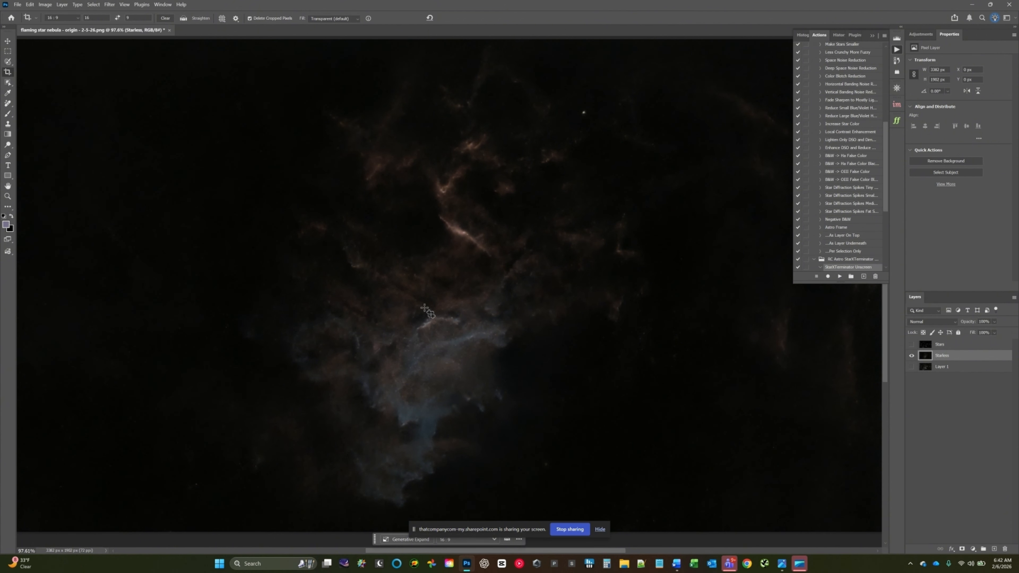
Examine the nebula's fine filaments at close range with and without Topaz Sharpen, leaving the sharpening applied.
scroll(425, 309, down, 1)
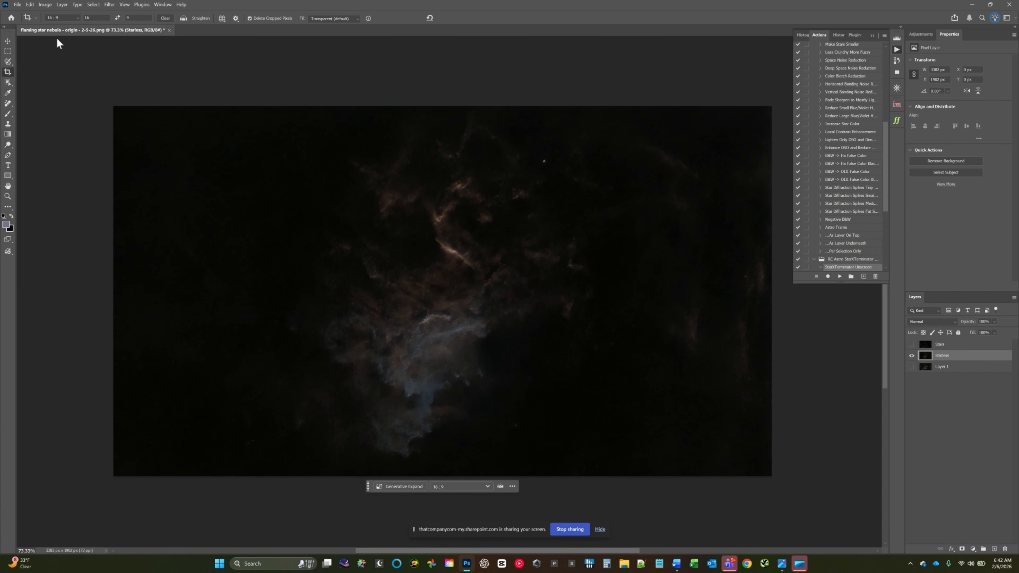
scroll(469, 246, up, 1)
scroll(469, 247, up, 1)
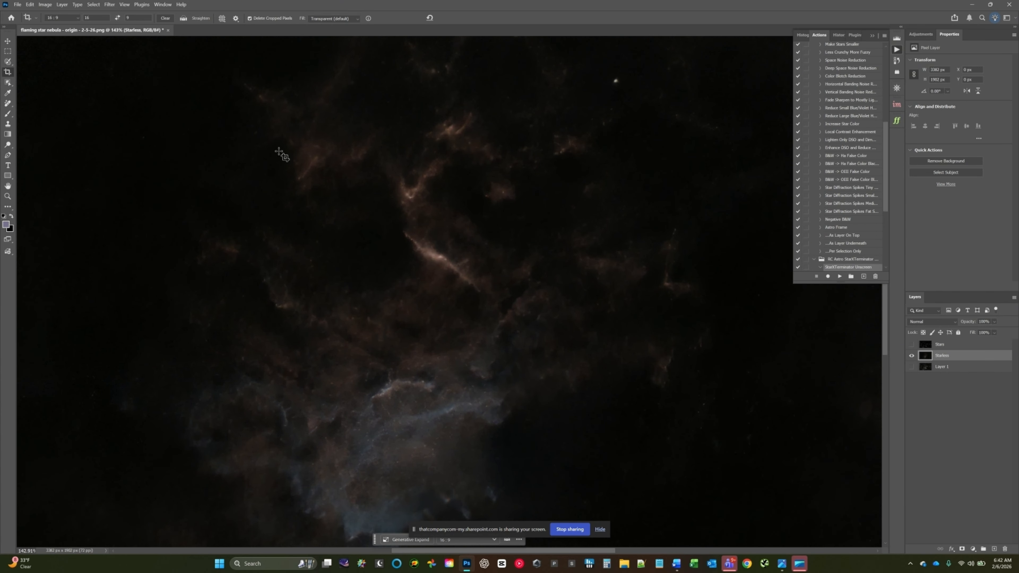
click(29, 5)
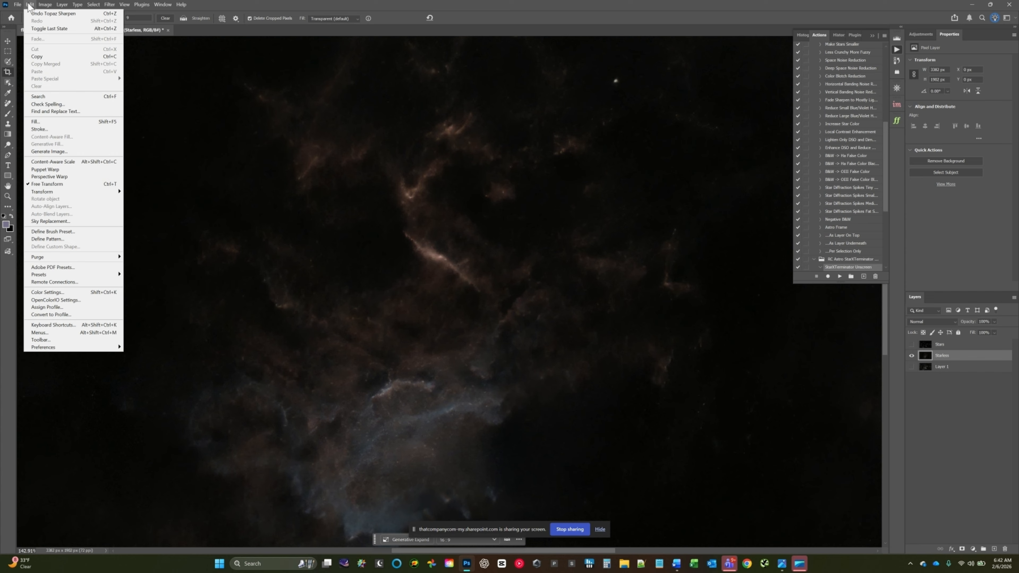
click(36, 14)
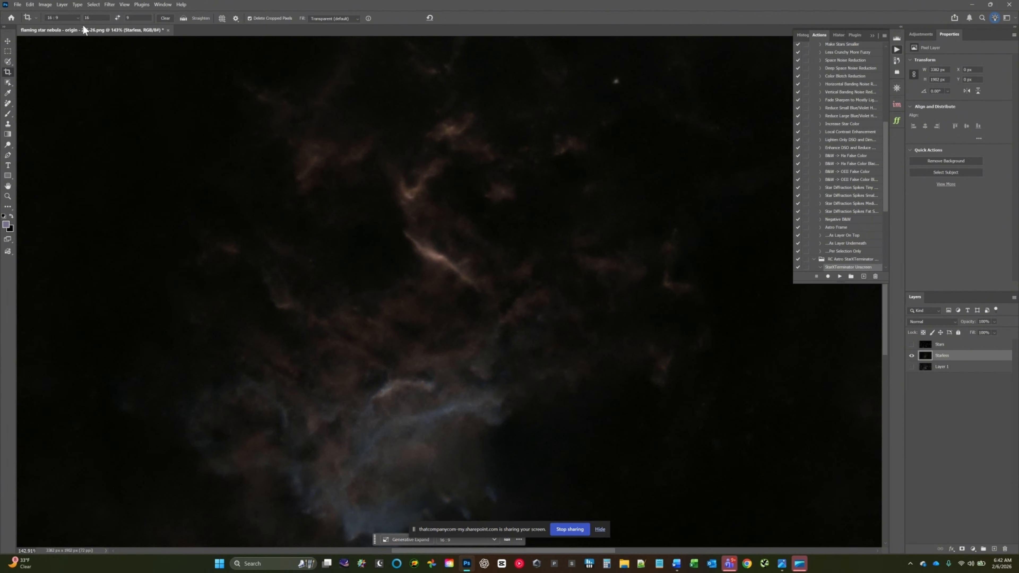
click(32, 4)
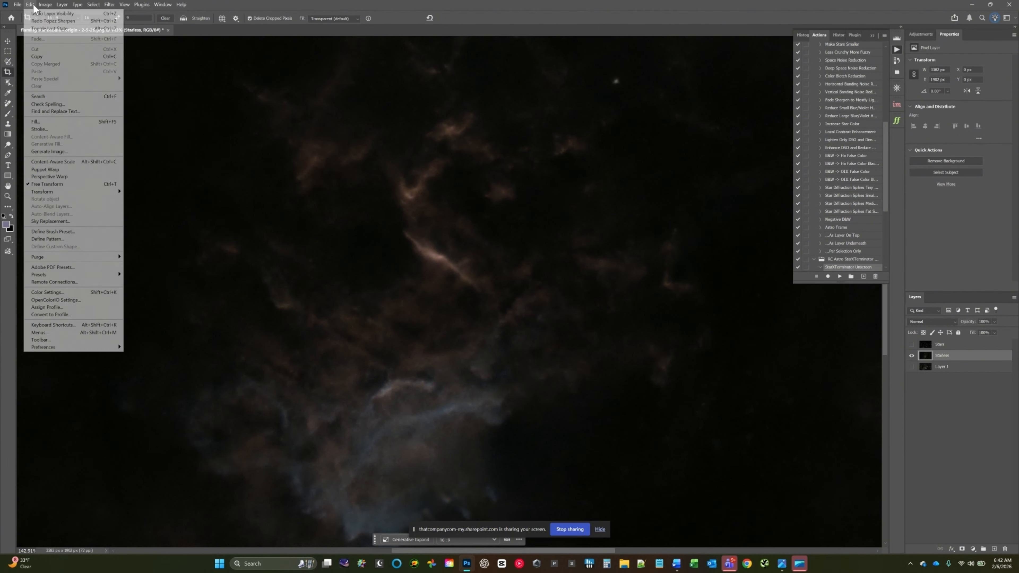
click(38, 21)
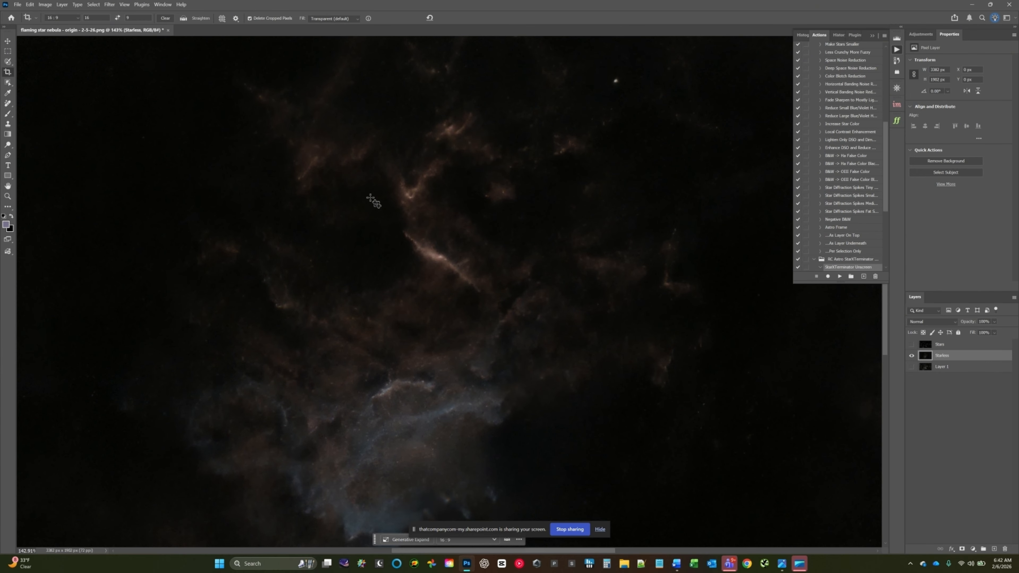
Apply AI Denoise with the Topaz Denoise model to the Starless layer.
scroll(373, 201, down, 3)
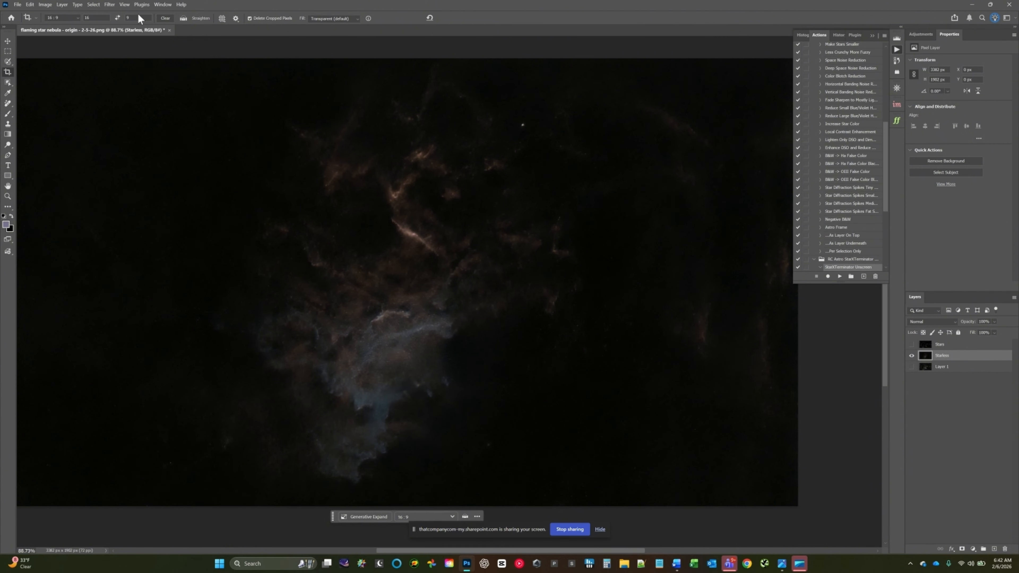
click(109, 5)
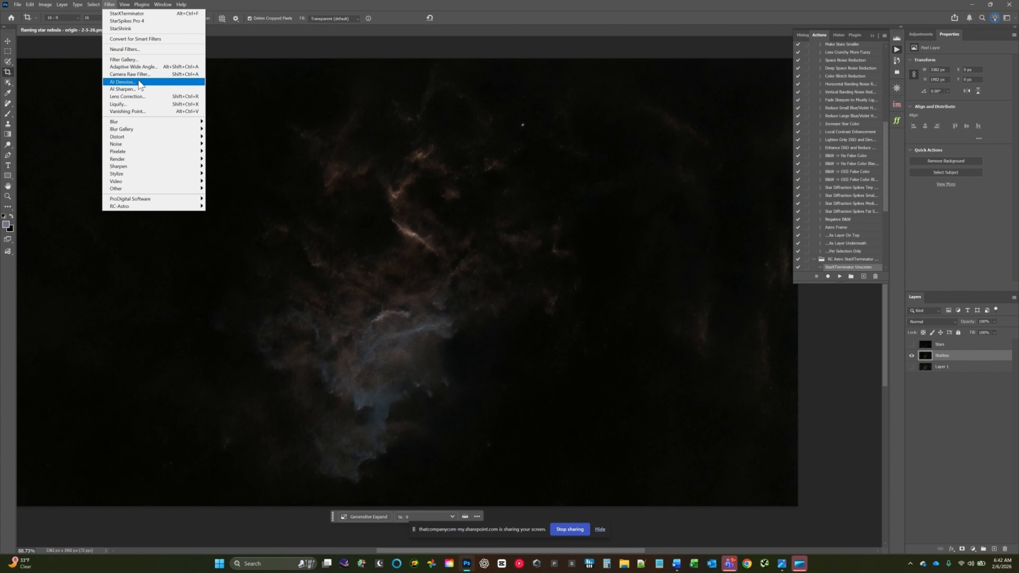
click(122, 82)
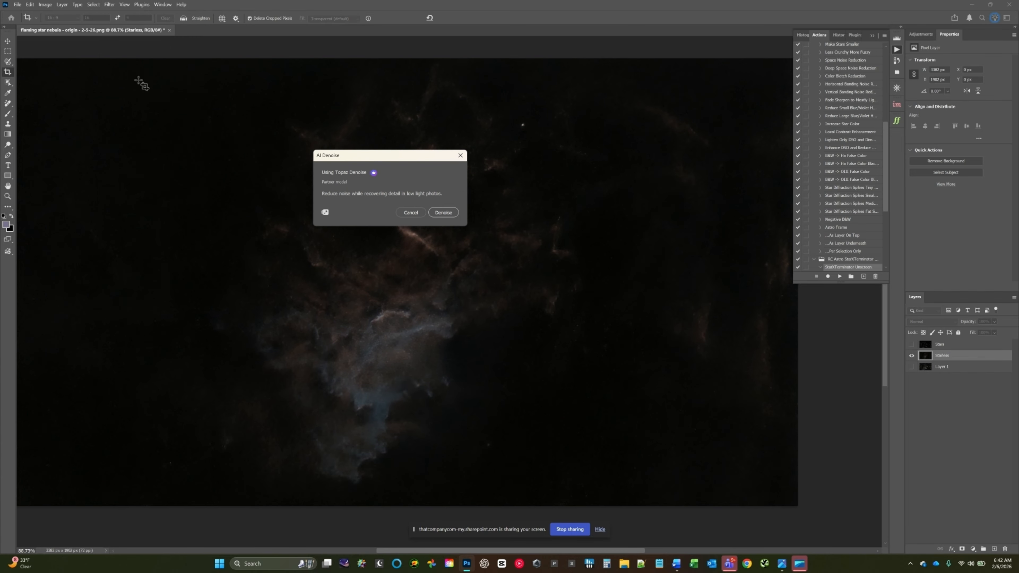
click(444, 213)
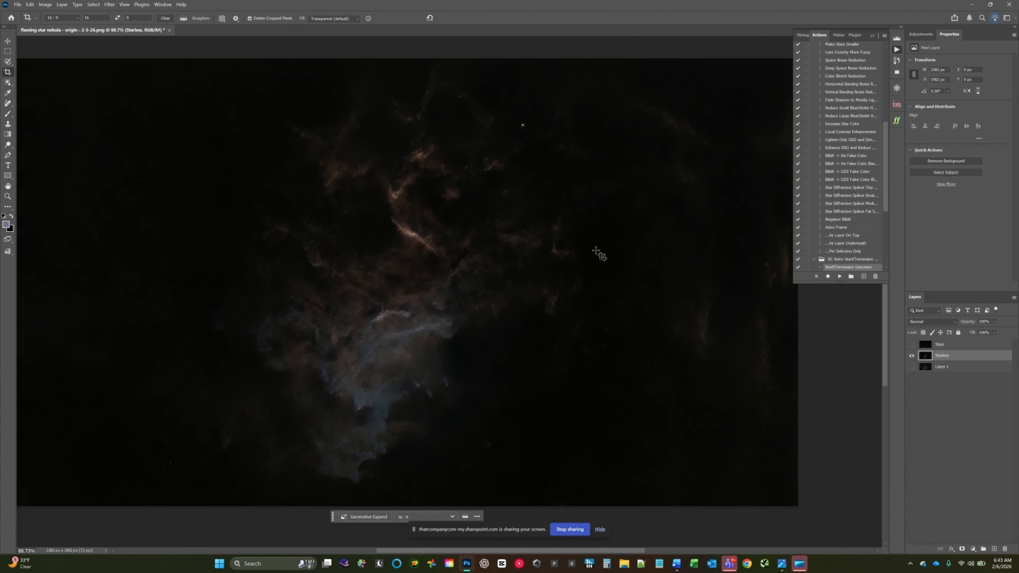
Add a Curves adjustment above the Starless layer and slightly lift the dark tones in RGB by on-image adjustment beside the nebula.
click(926, 33)
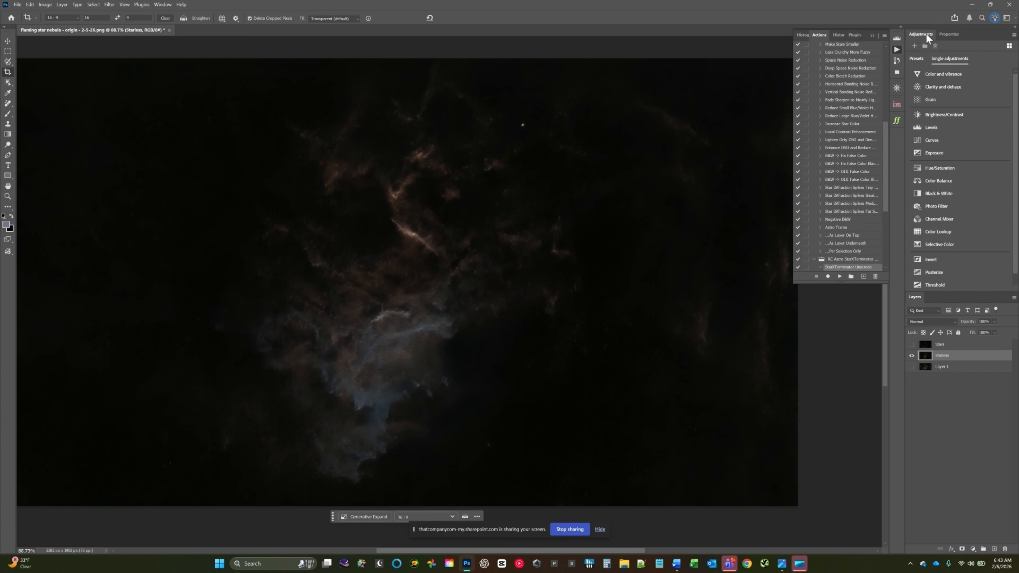
click(943, 138)
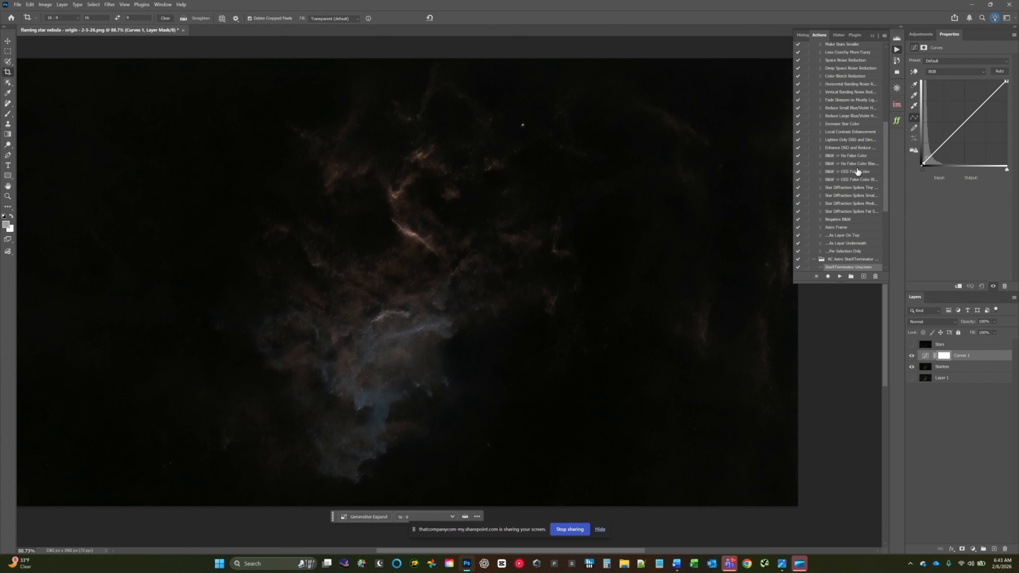
click(914, 71)
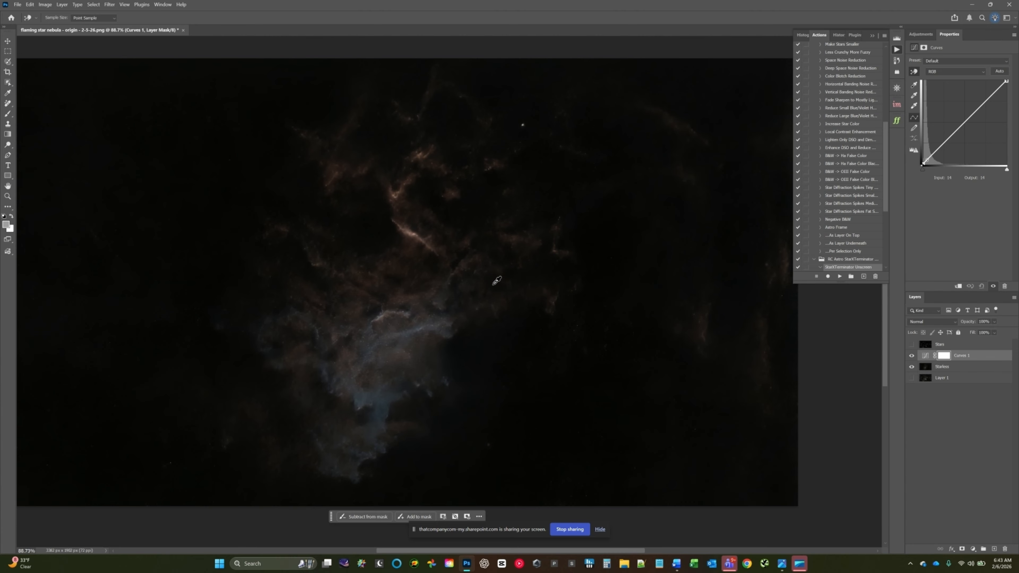
drag(497, 280, 494, 279)
Raise the Red channel curve by on-image adjustment on the nebula's faint reddish filaments to strengthen their red colour.
click(947, 71)
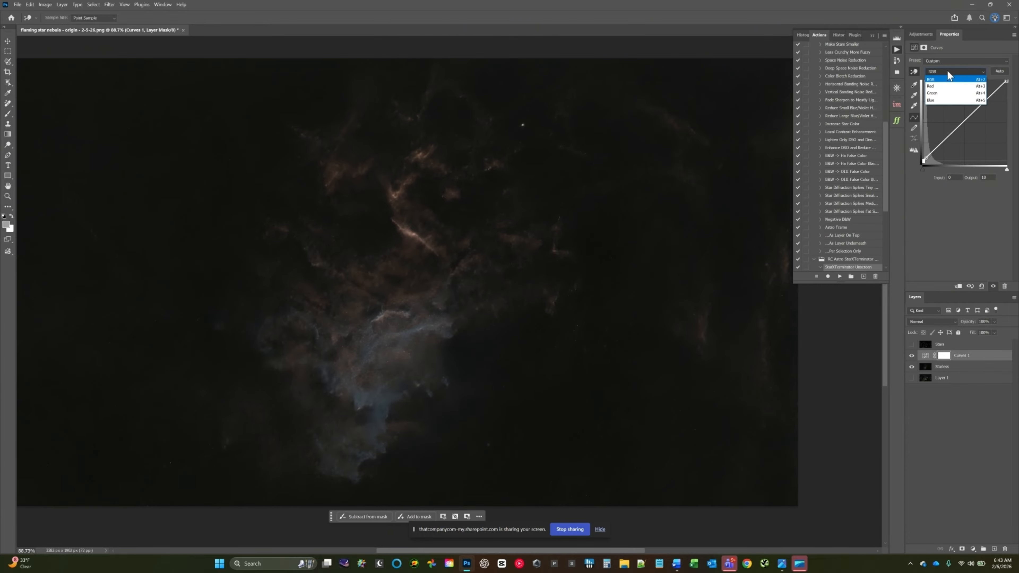
click(939, 86)
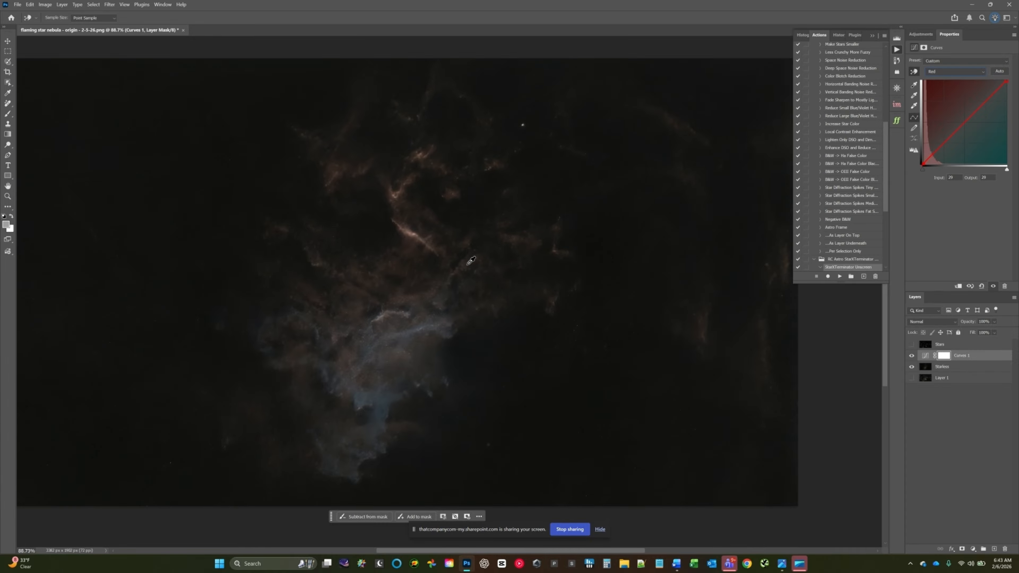
drag(471, 261, 468, 264)
drag(705, 330, 705, 325)
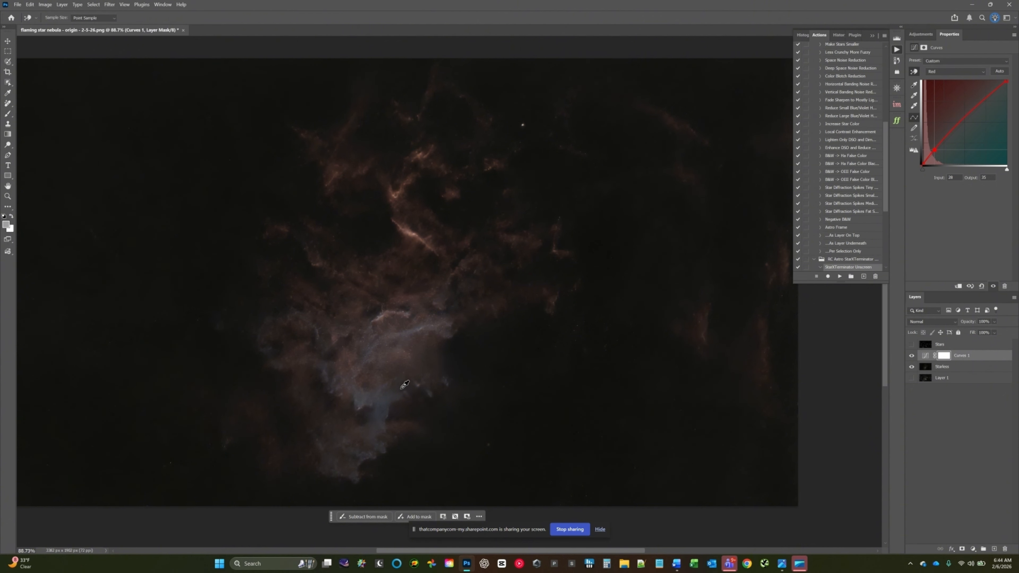
Raise the Red channel curve further on the nebula's faint reddish wisps and hold the dark background down by on-image adjustment.
drag(410, 424, 411, 425)
drag(681, 121, 678, 120)
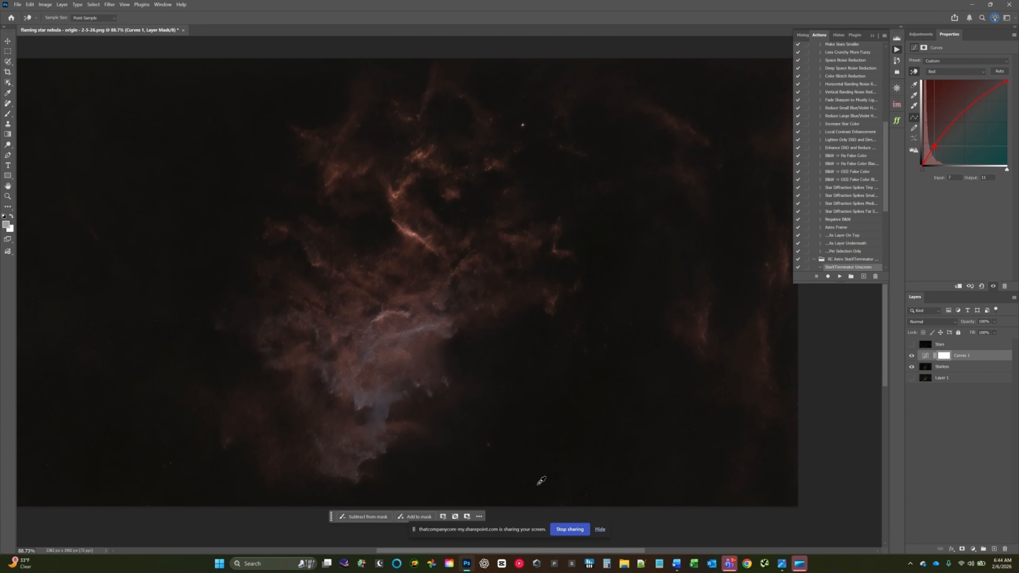
drag(563, 444, 563, 445)
Set the curves' black point from the dark sky beside the nebula, and raise the Red channel by on-image adjustment on the faint filaments.
click(913, 85)
click(147, 217)
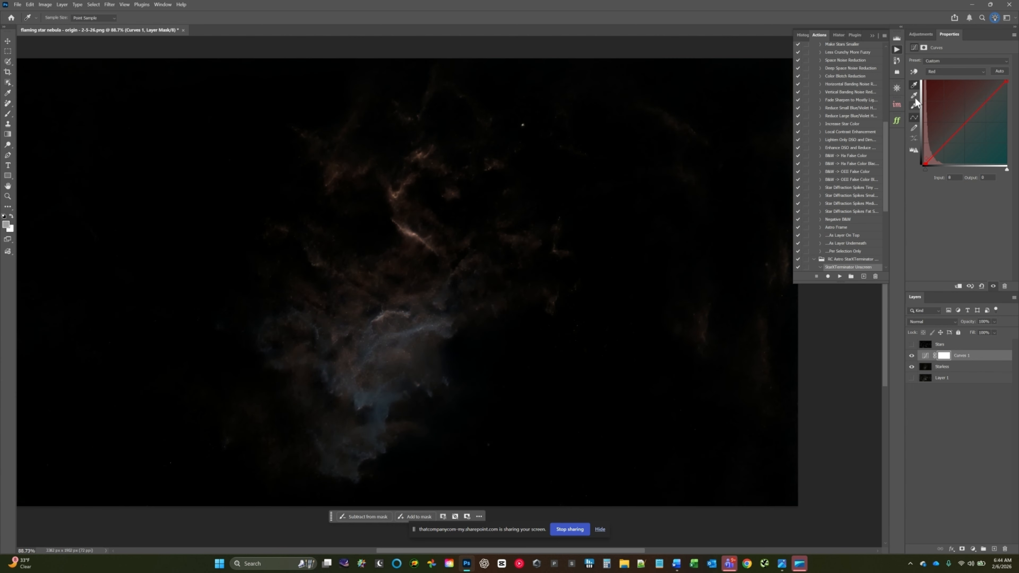
click(915, 71)
drag(515, 290, 510, 292)
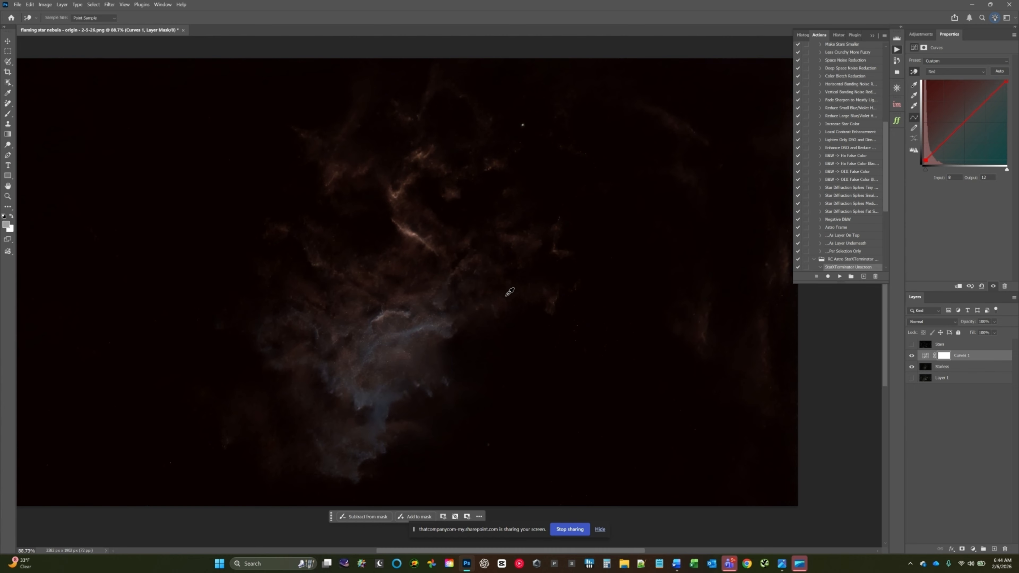
click(710, 317)
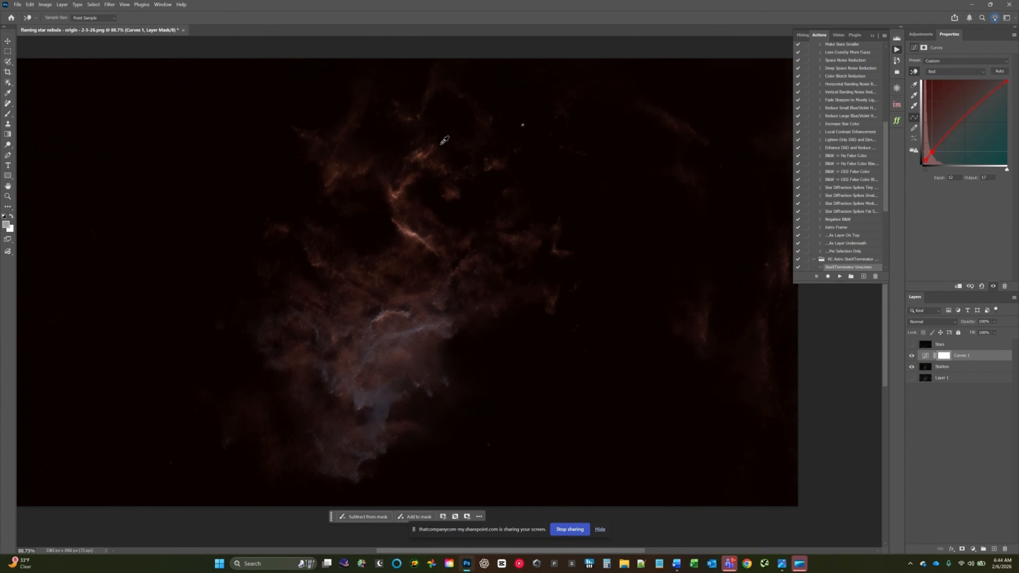
drag(429, 140, 428, 141)
drag(774, 338, 769, 337)
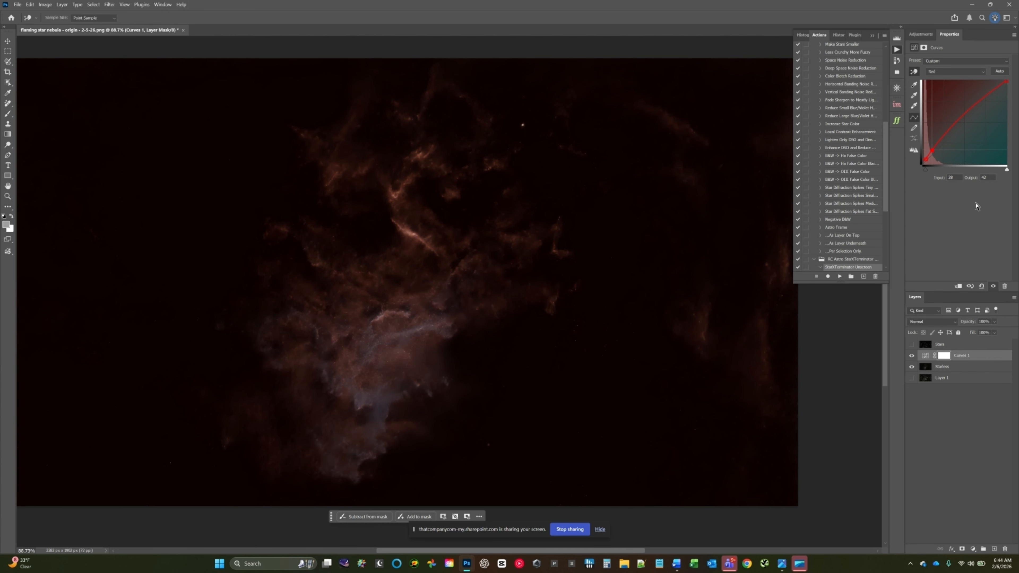
Raise the Blue channel curve by on-image adjustment in the bluish lower part of the nebula.
click(937, 70)
click(941, 103)
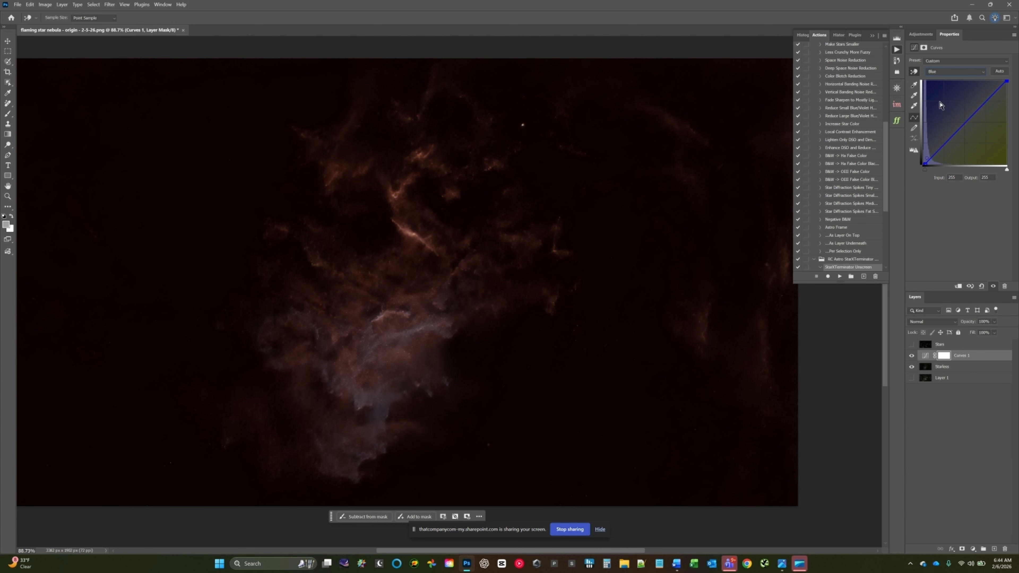
drag(416, 327, 415, 326)
drag(386, 401, 359, 391)
drag(375, 350, 374, 349)
drag(450, 379, 451, 376)
drag(452, 330, 451, 331)
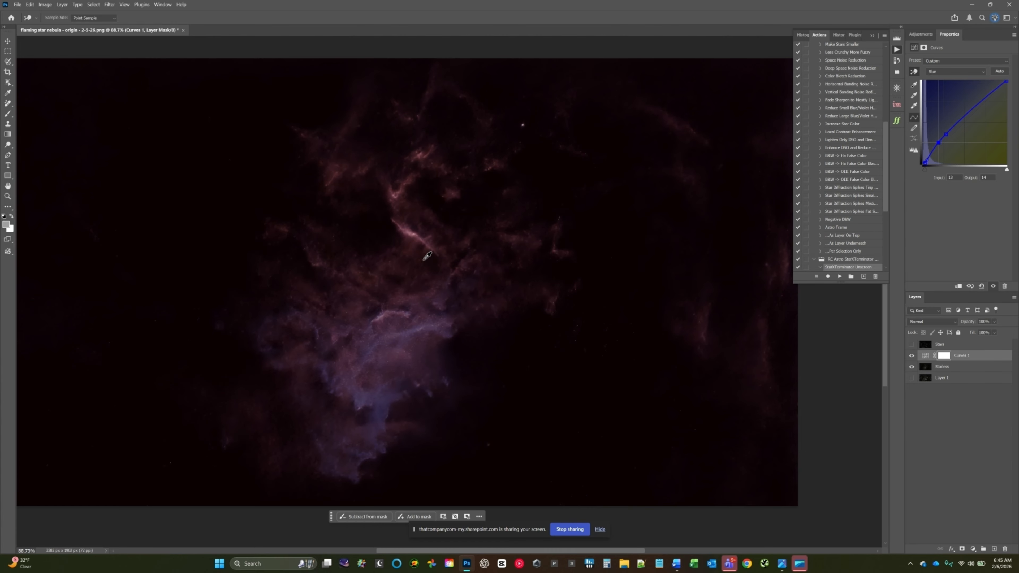
Pull the Blue channel back on the reddish filaments and fine-tune it in the bluish core by on-image adjustment.
drag(421, 242, 420, 257)
drag(363, 301, 362, 307)
drag(426, 323, 426, 323)
drag(331, 374, 330, 373)
drag(506, 302, 503, 308)
Lift the Red channel curve by on-image adjustment on the faint outer wisps around the nebula.
click(954, 73)
click(943, 90)
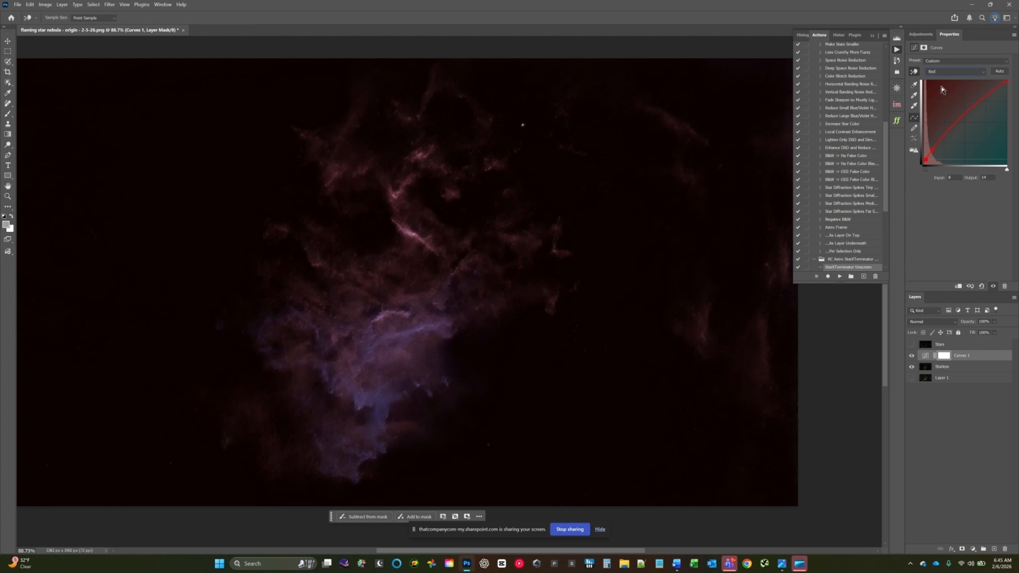
drag(705, 324, 703, 325)
drag(550, 297, 551, 295)
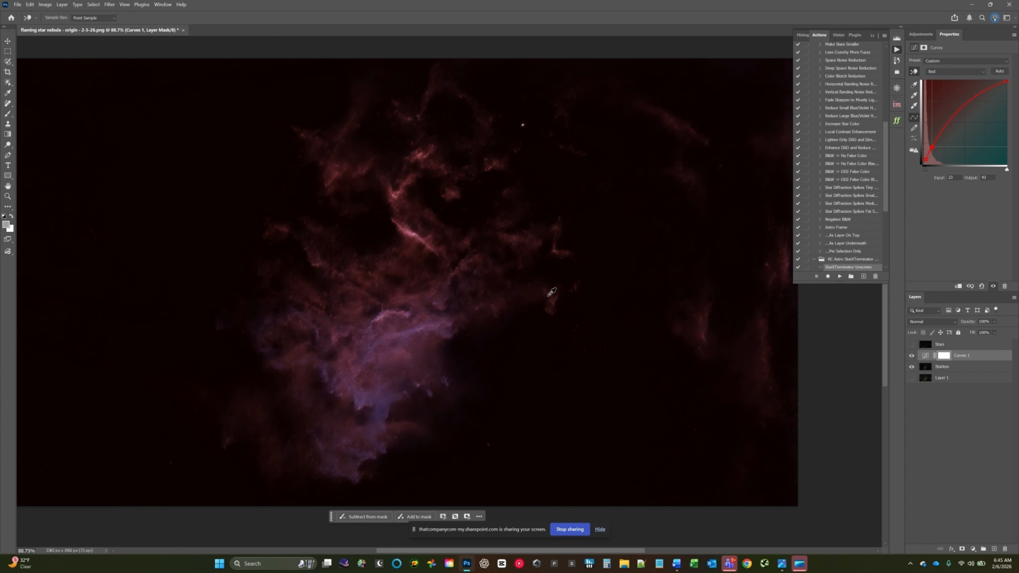
drag(227, 321, 229, 323)
drag(707, 328, 707, 330)
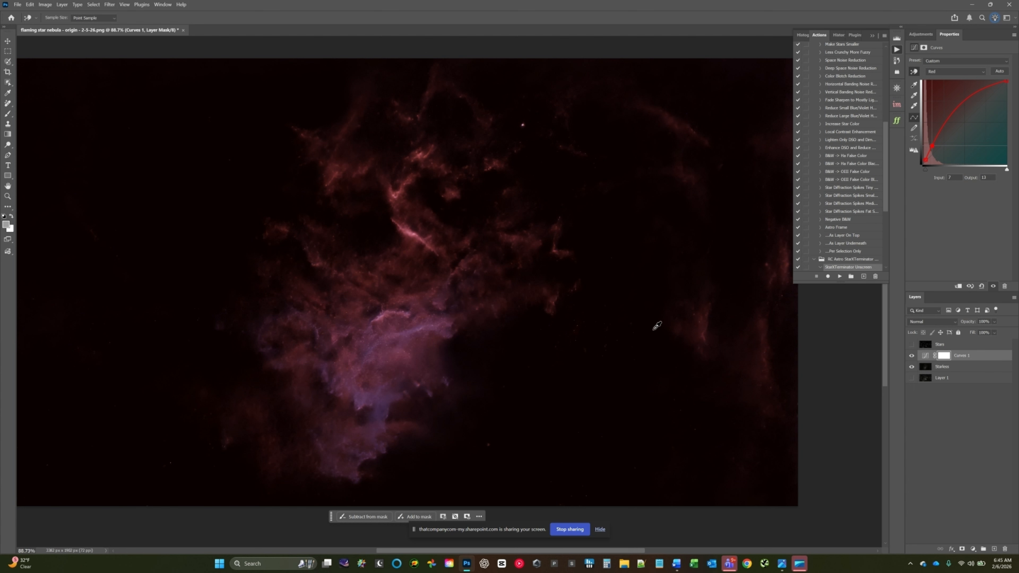
Add a Color and vibrance adjustment above Curves 1, set Vibrance to +19 and slightly raise Saturation.
click(921, 35)
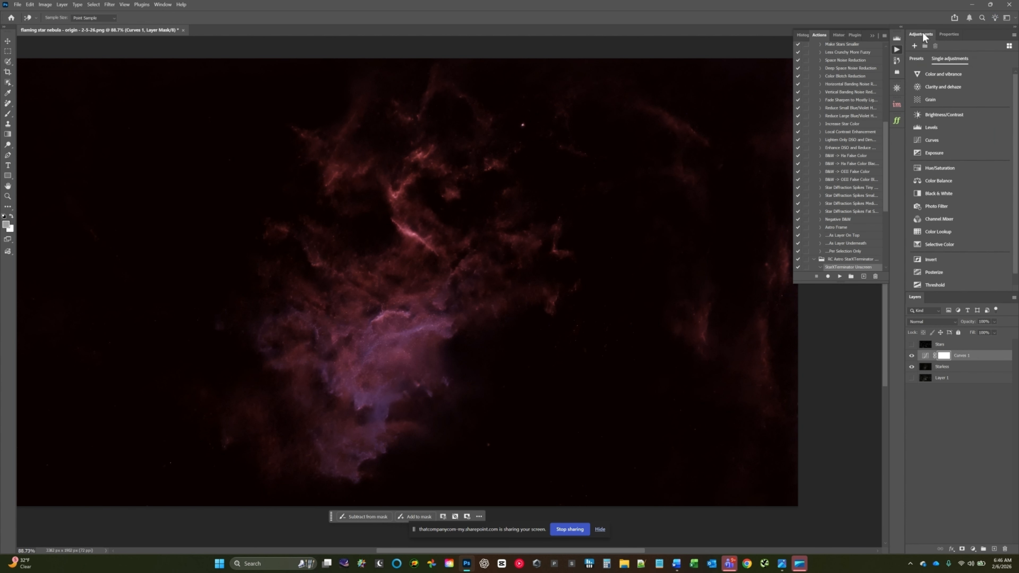
click(955, 73)
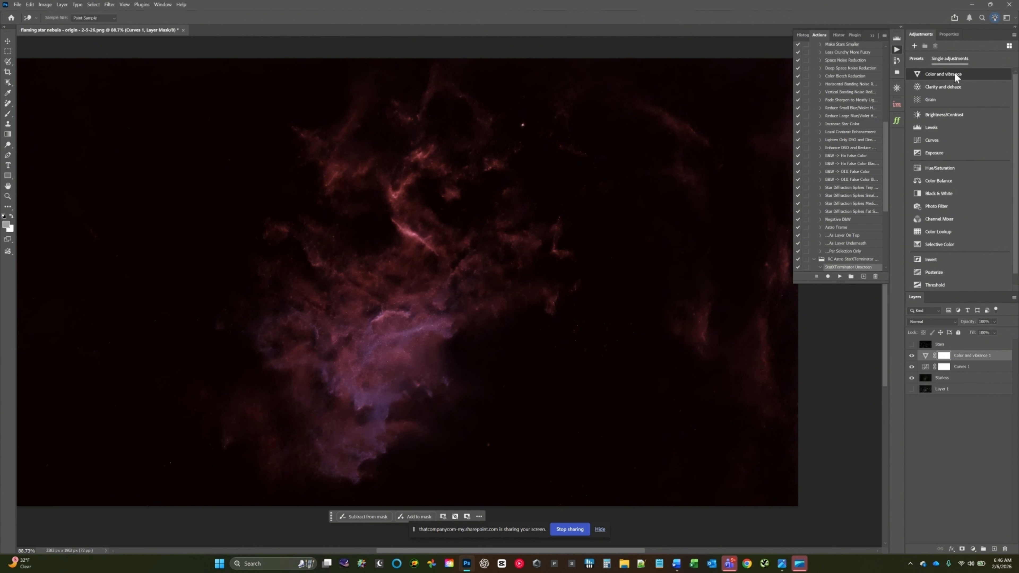
key(c)
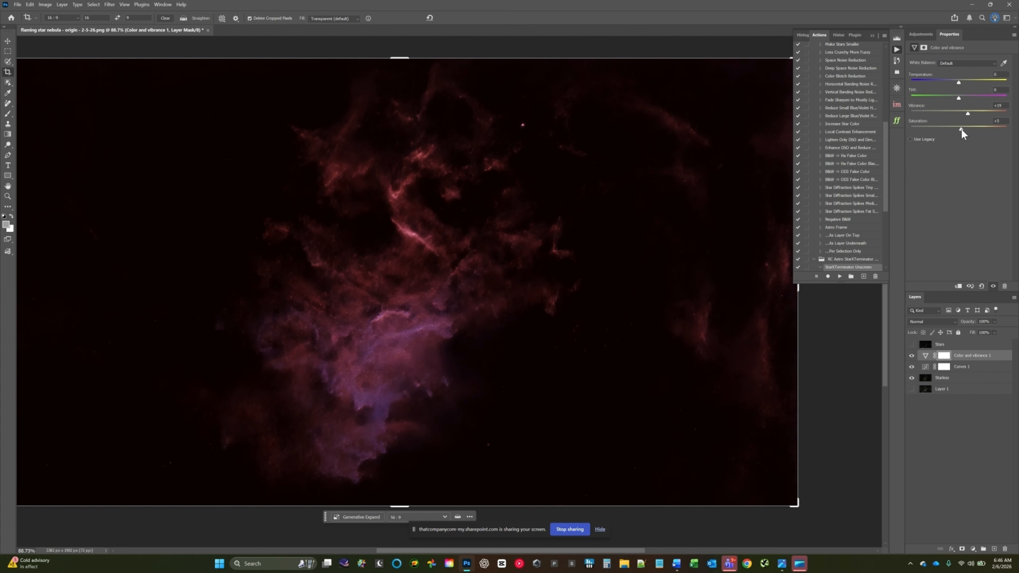
drag(961, 130, 963, 129)
Add an Exposure adjustment with Exposure at +1.22 and Gamma Correction at 0.92.
click(928, 33)
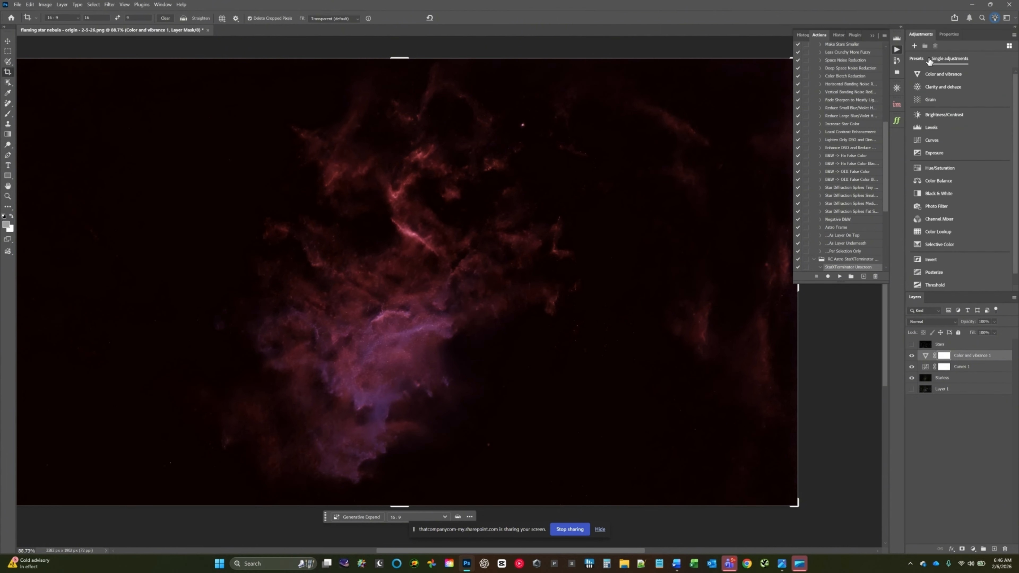
click(947, 156)
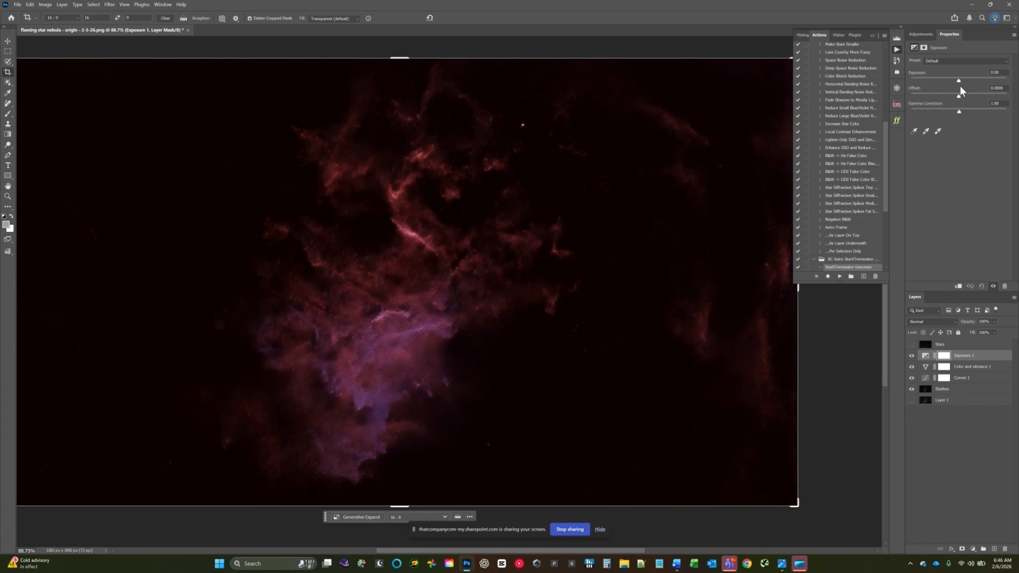
drag(959, 80, 959, 81)
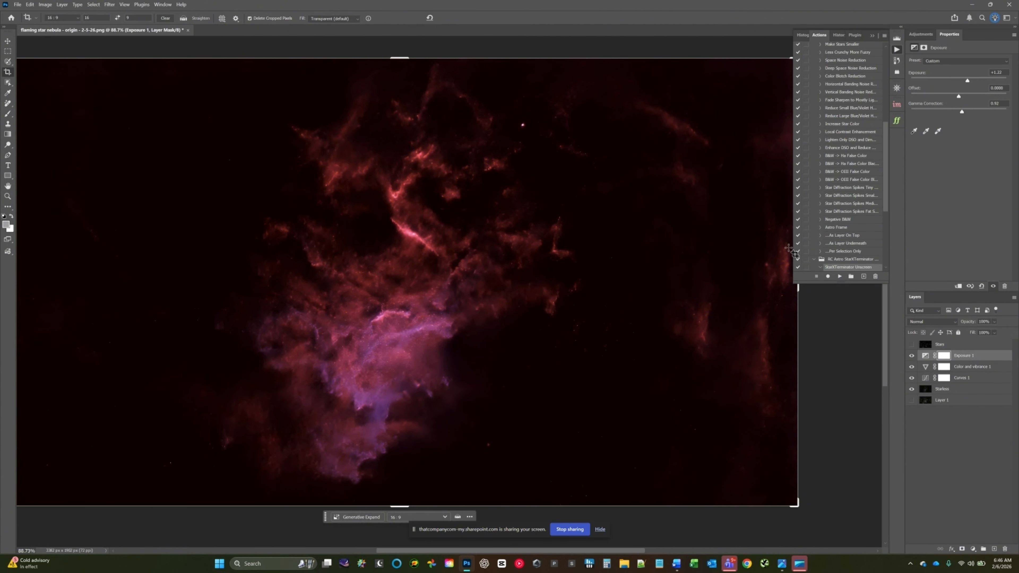
Add a Clarity and dehaze adjustment with both values at +15, and preview it with the Stars layer briefly shown.
click(919, 35)
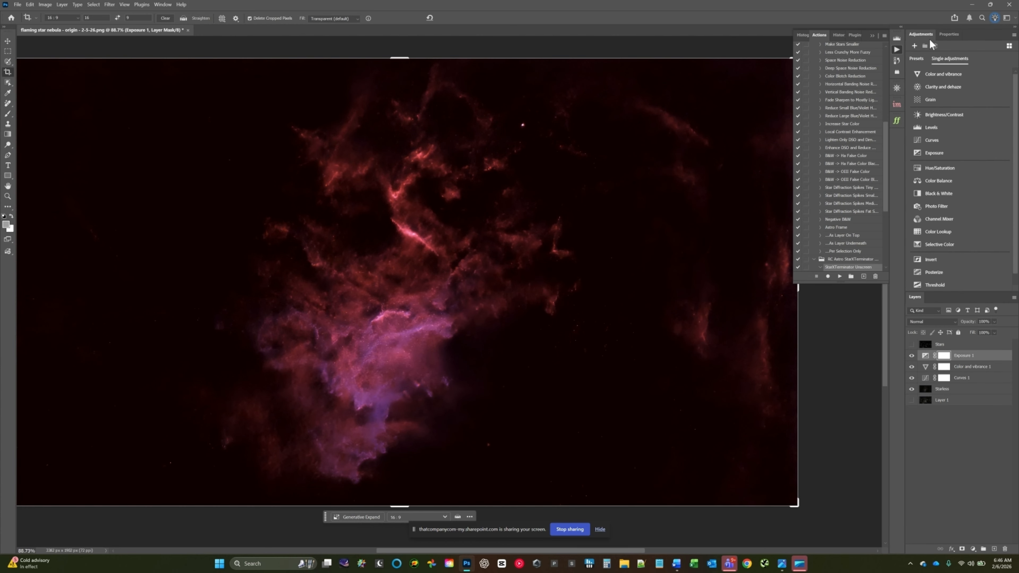
click(943, 86)
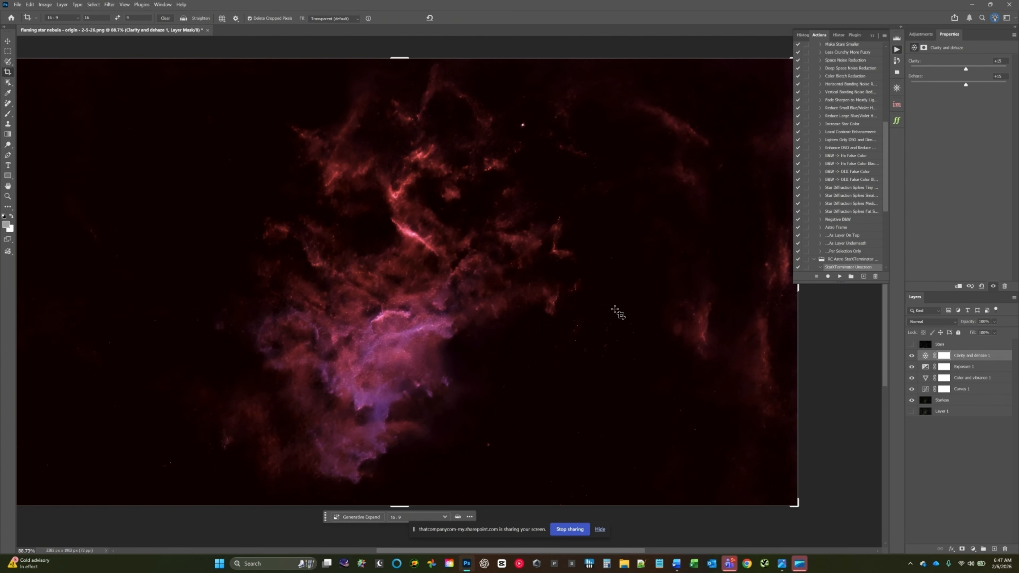
click(912, 345)
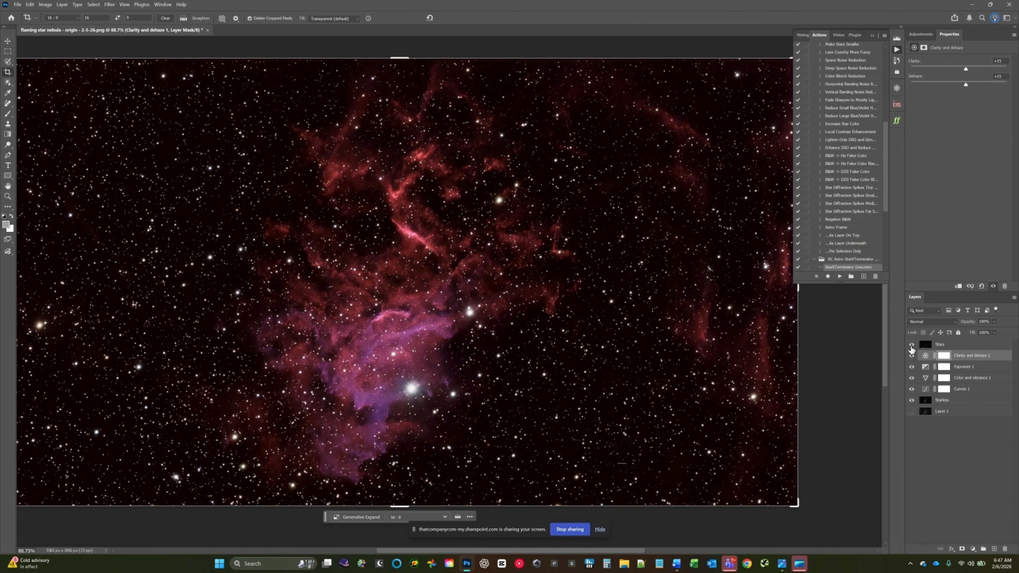
click(911, 346)
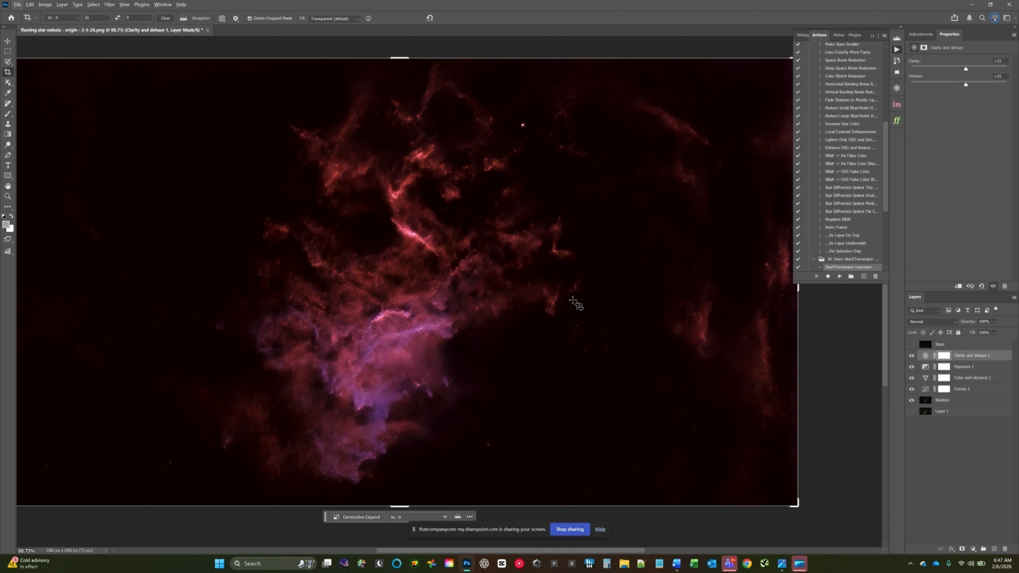
Erase leftover star specks from the dark sky beside the nebula on the Starless layer, using the Remove tool at size 34.
scroll(585, 333, up, 2)
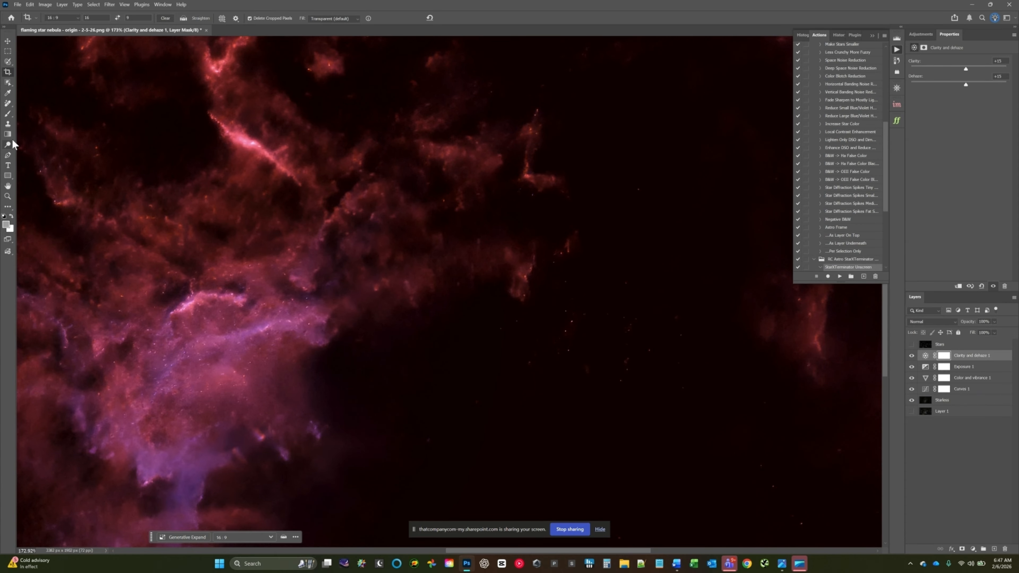
click(8, 104)
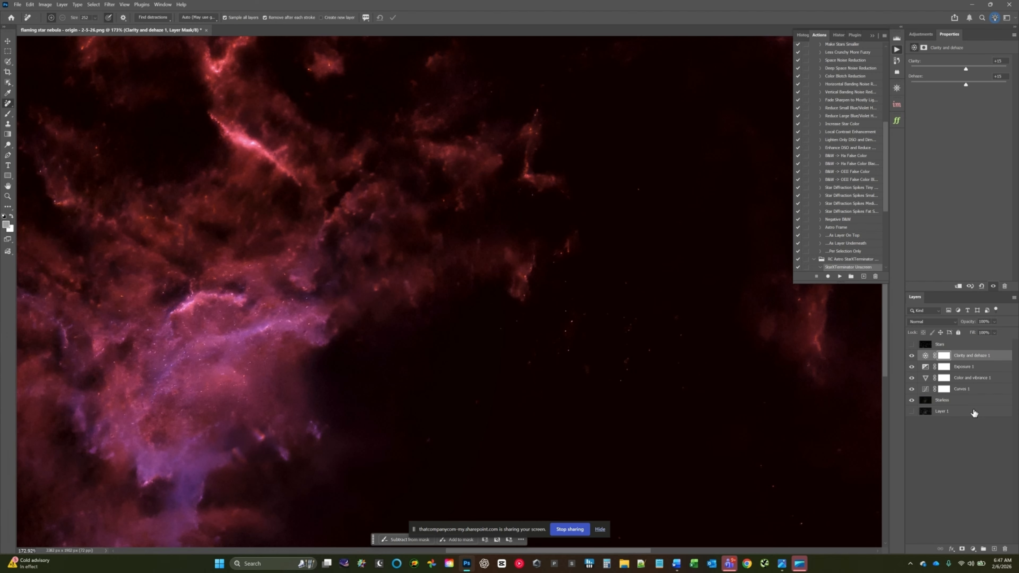
click(971, 401)
click(95, 18)
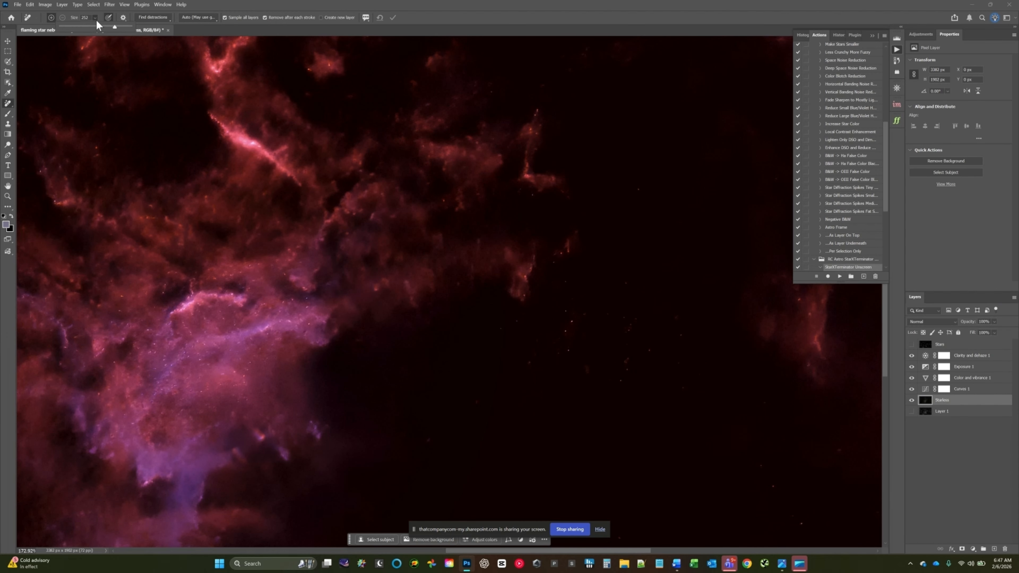
click(84, 28)
drag(83, 27, 72, 27)
click(571, 322)
click(649, 352)
click(801, 522)
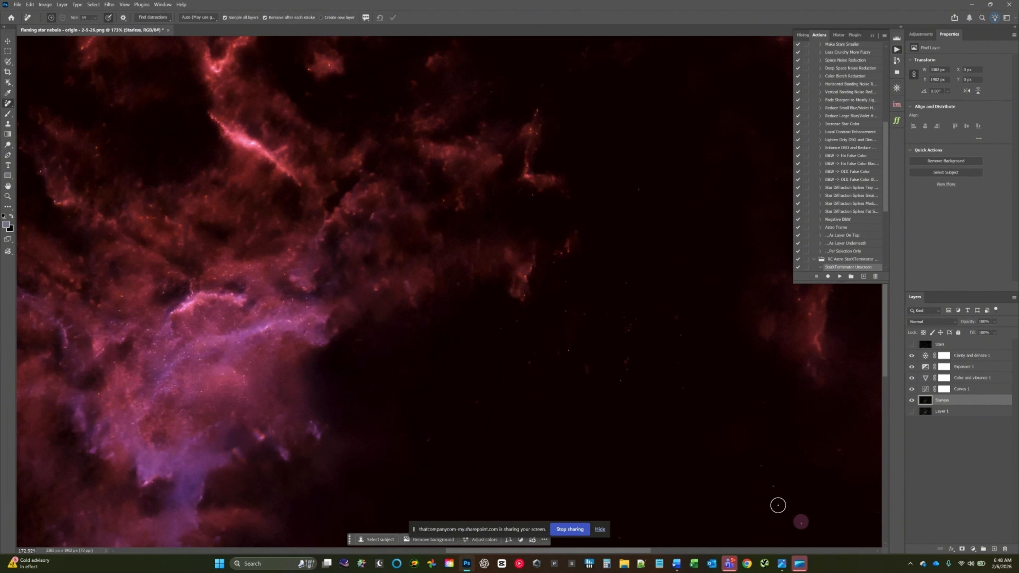
click(772, 487)
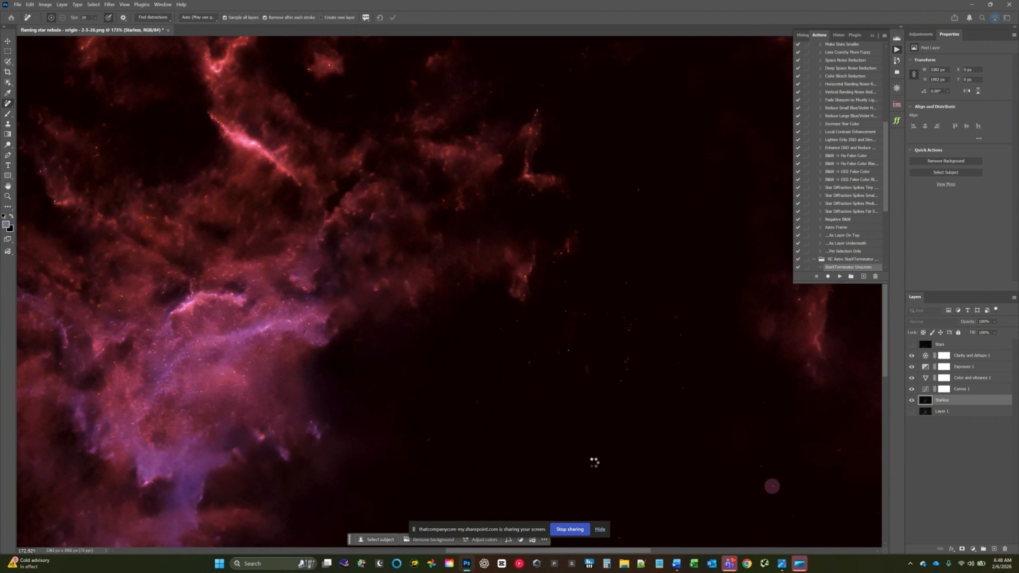
click(567, 350)
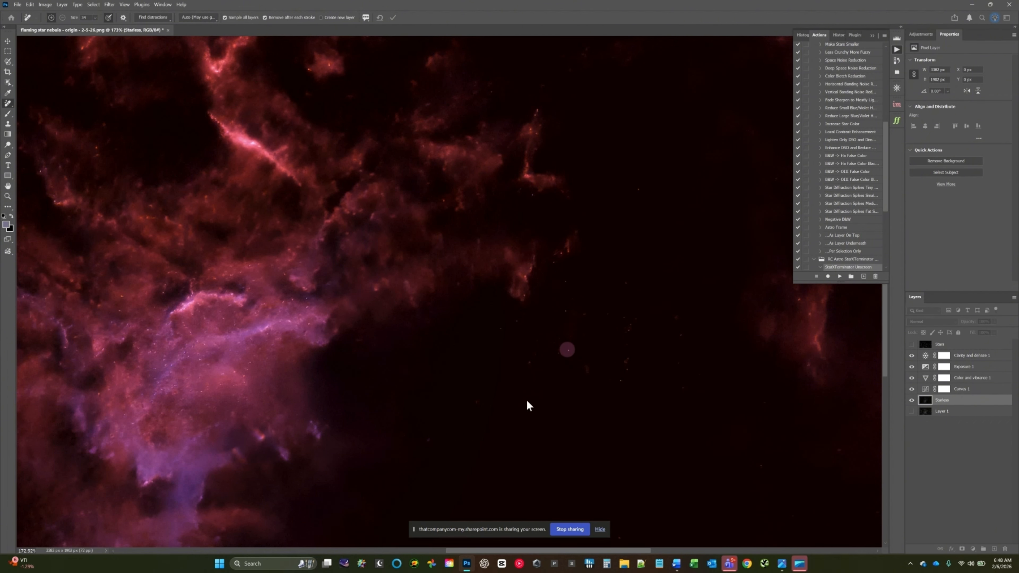
click(529, 362)
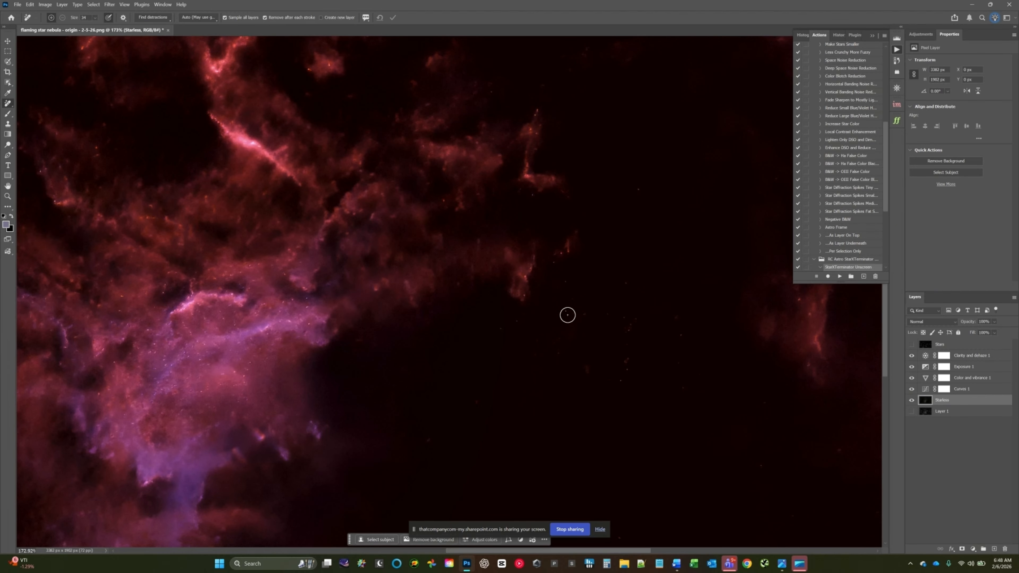
Erase the pink, orange, purple and blue star specks from the dark sky just below the nebula's outer wisps with the Remove tool.
scroll(568, 315, up, 10)
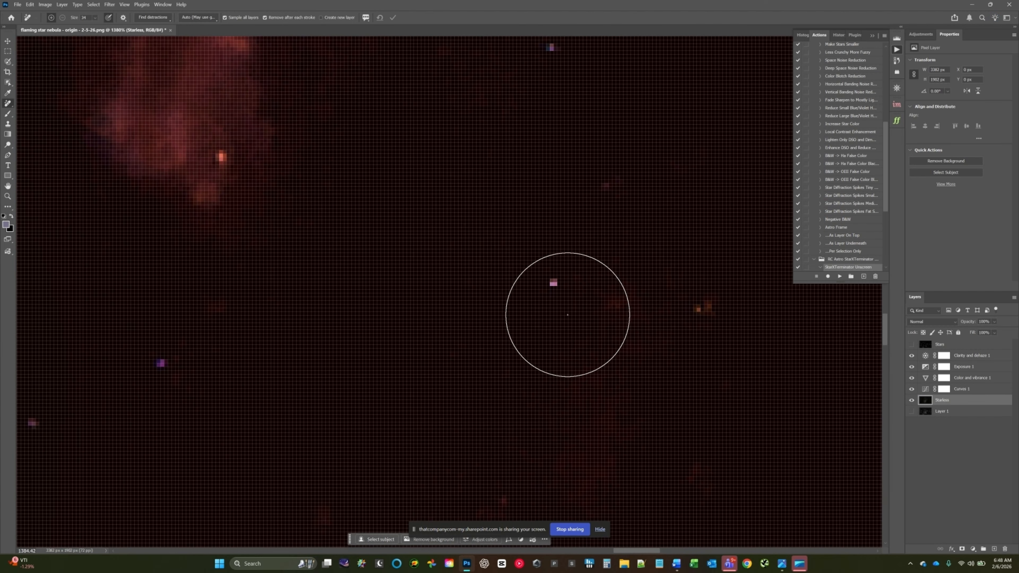
scroll(568, 315, up, 2)
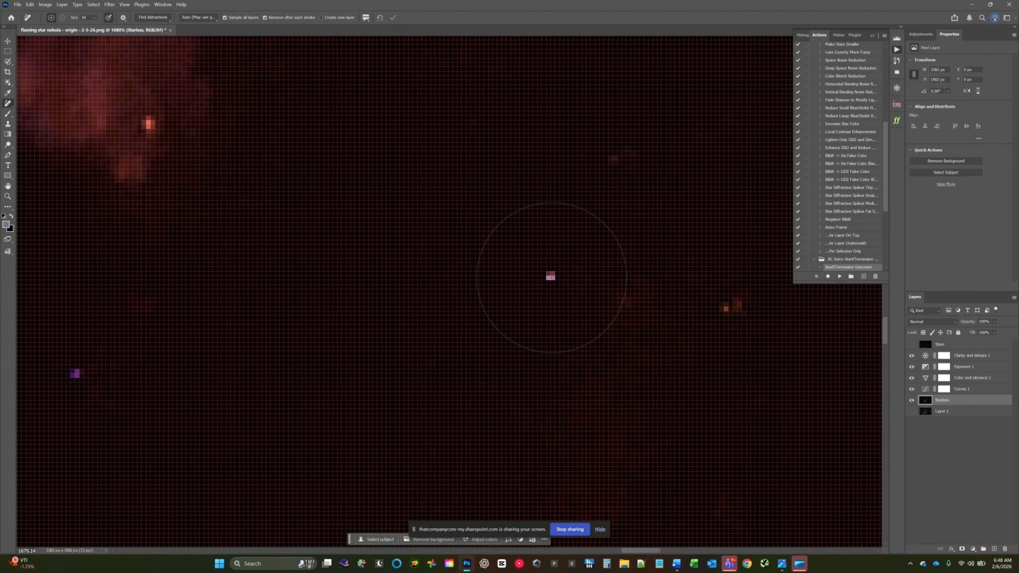
click(551, 276)
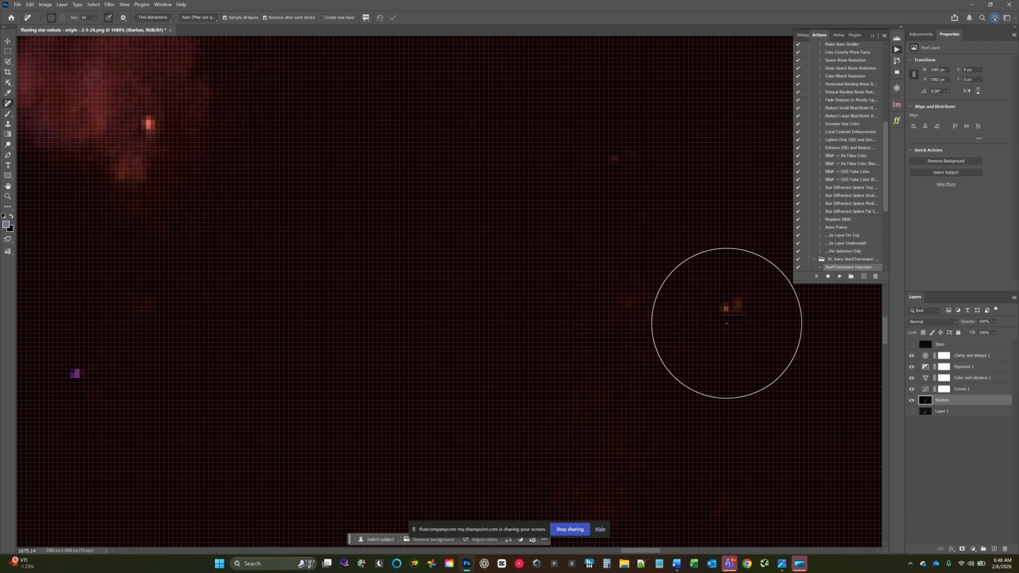
click(727, 311)
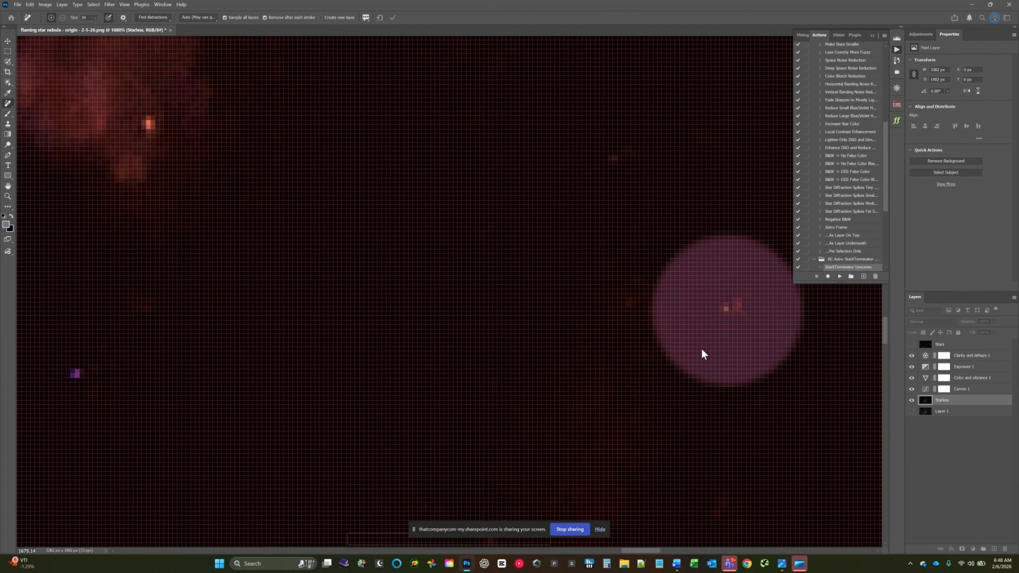
scroll(702, 352, down, 1)
scroll(701, 350, down, 2)
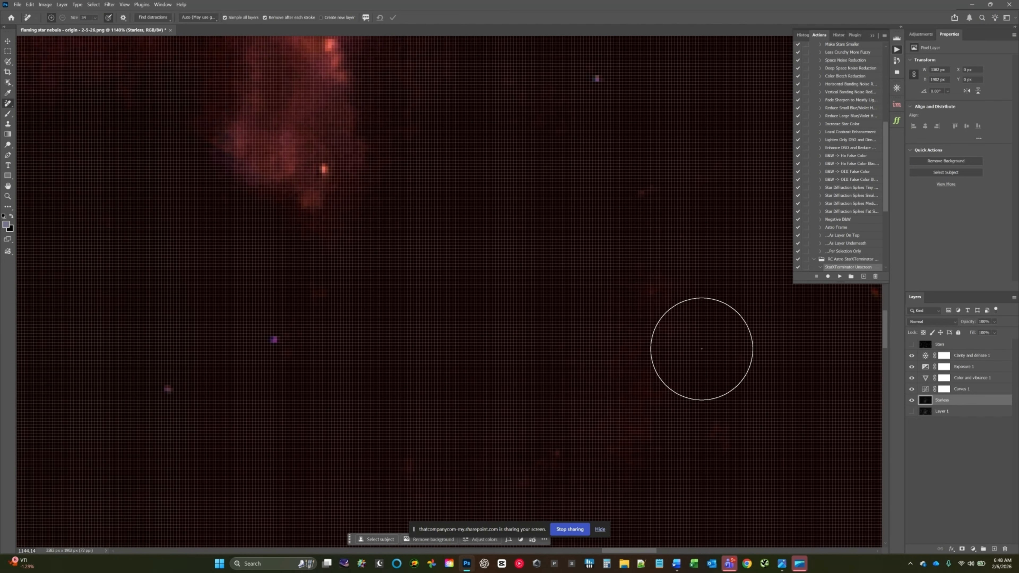
click(276, 341)
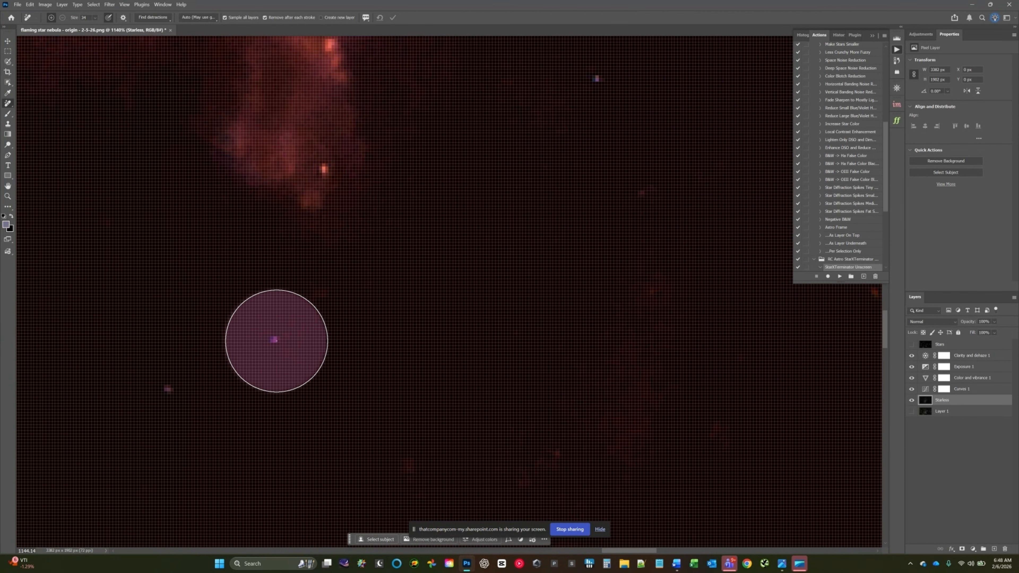
click(598, 83)
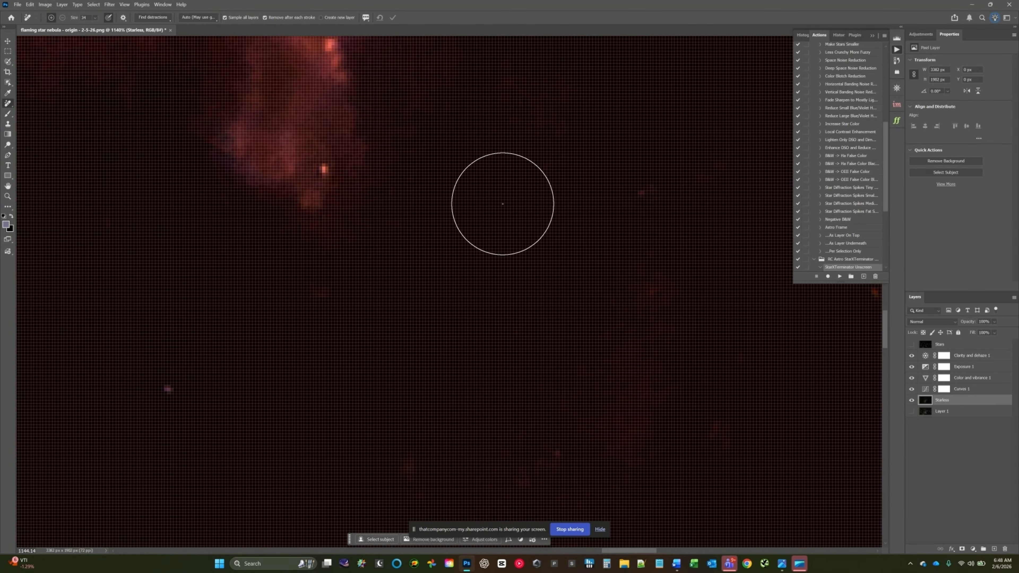
Erase the two orange specks just below the small reddish cloud farther out in the dark sky.
scroll(502, 203, down, 3)
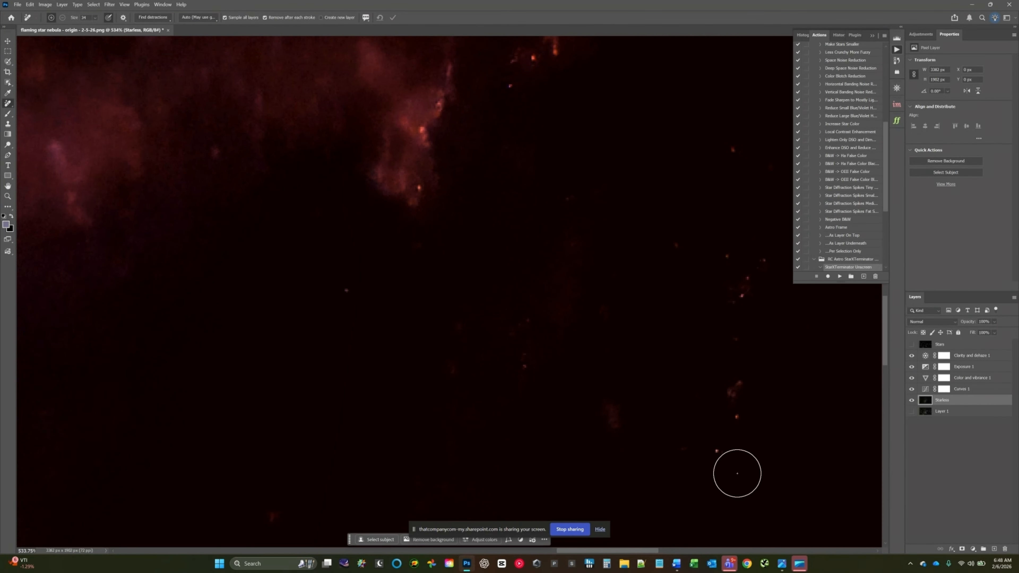
scroll(720, 460, up, 2)
scroll(718, 461, up, 5)
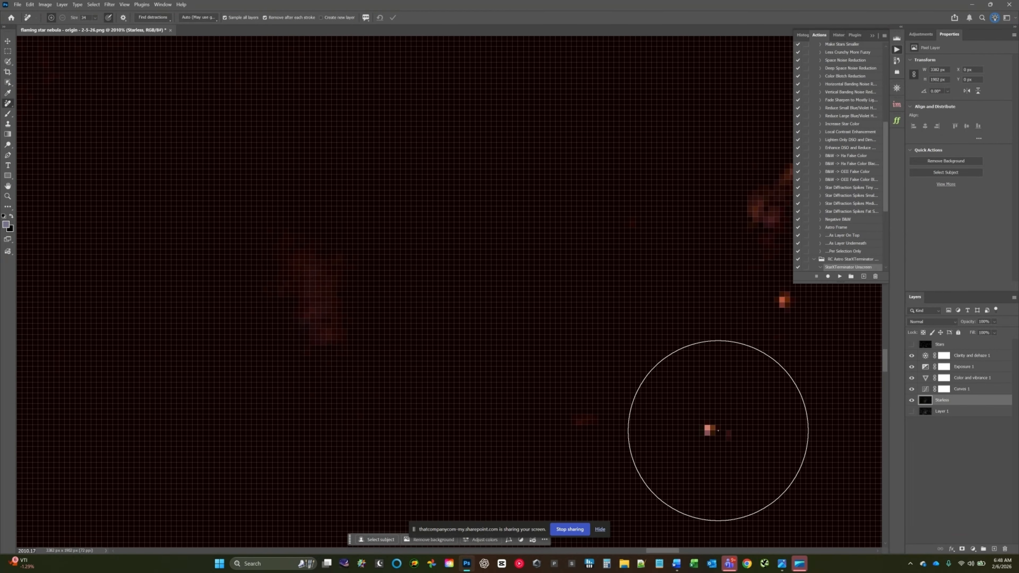
click(708, 432)
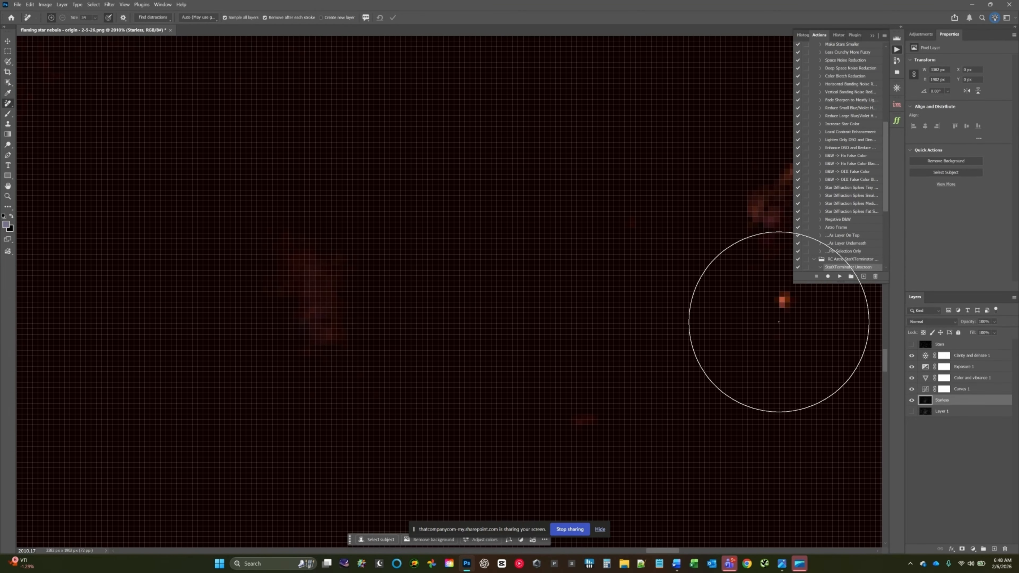
click(773, 340)
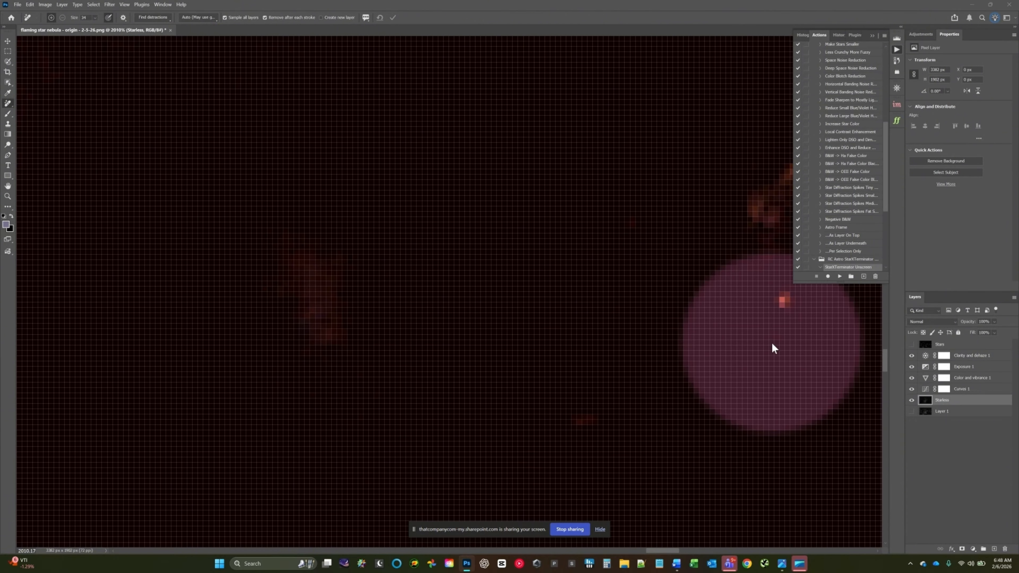
scroll(723, 366, down, 5)
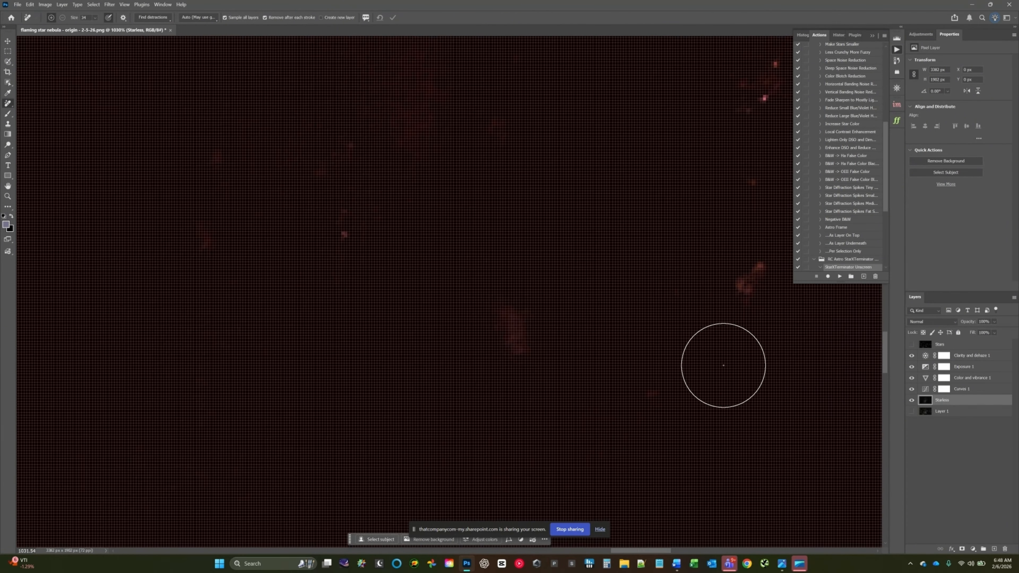
Set the Remove tool size to 11 and erase the small pink and red specks around the faint reddish patches in the dark sky.
scroll(742, 185, up, 5)
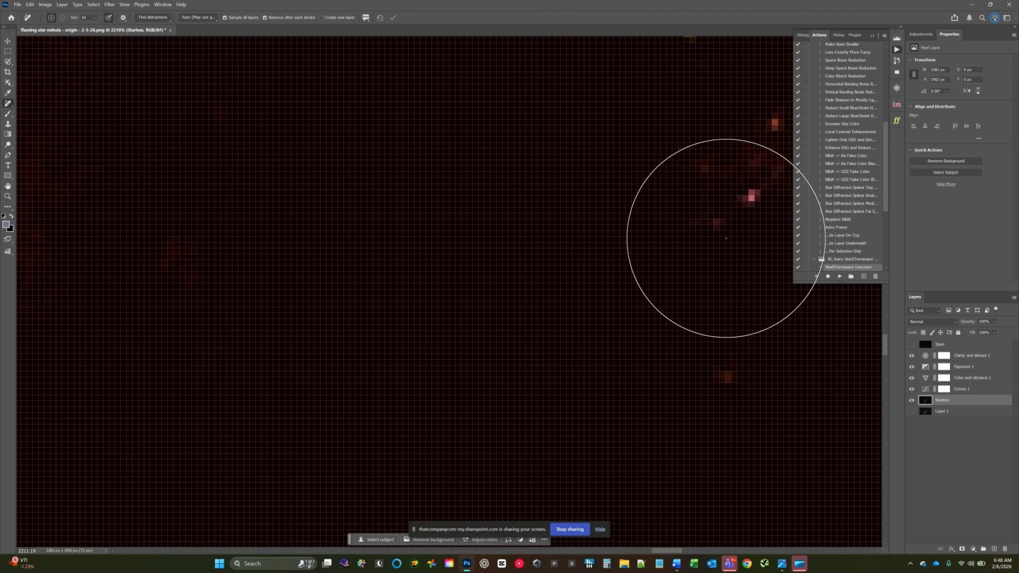
scroll(577, 236, up, 2)
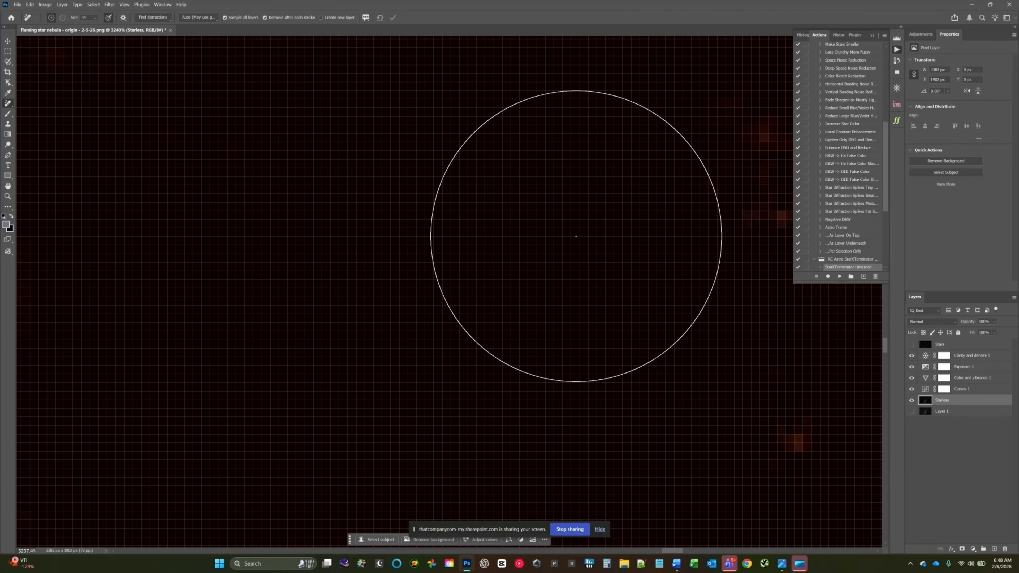
scroll(579, 263, down, 3)
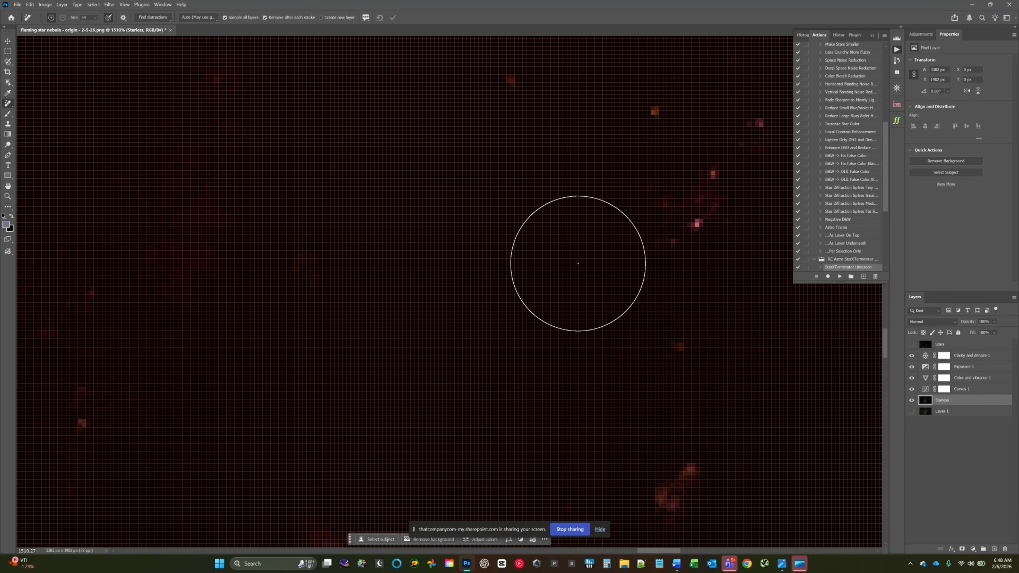
click(95, 18)
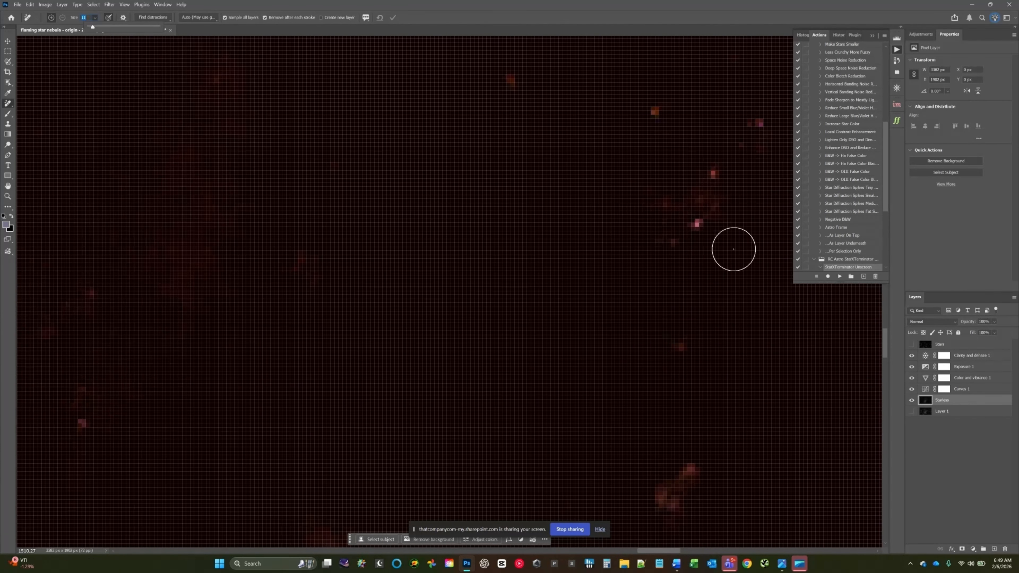
drag(705, 241, 711, 242)
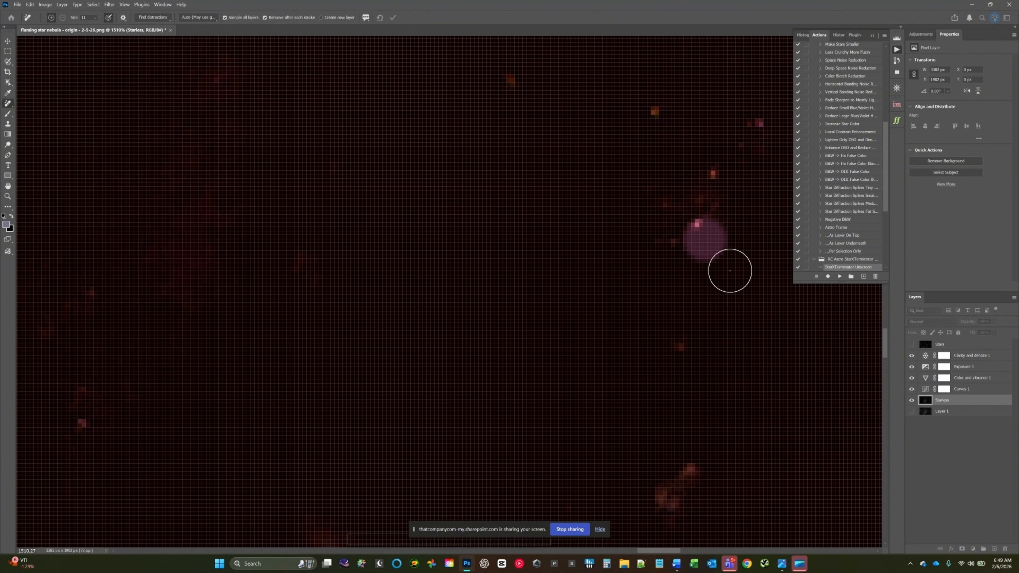
click(716, 156)
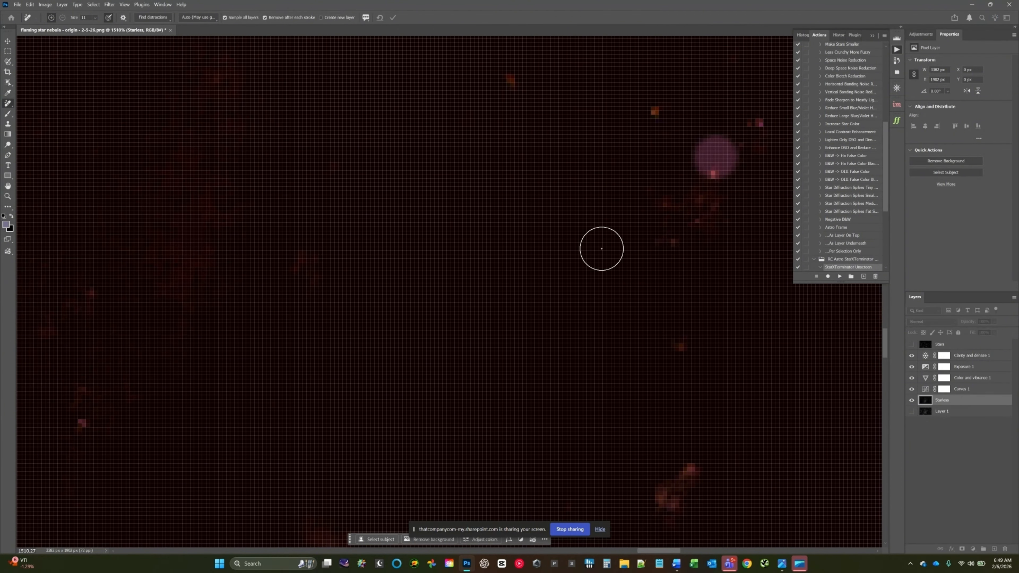
scroll(594, 180, down, 8)
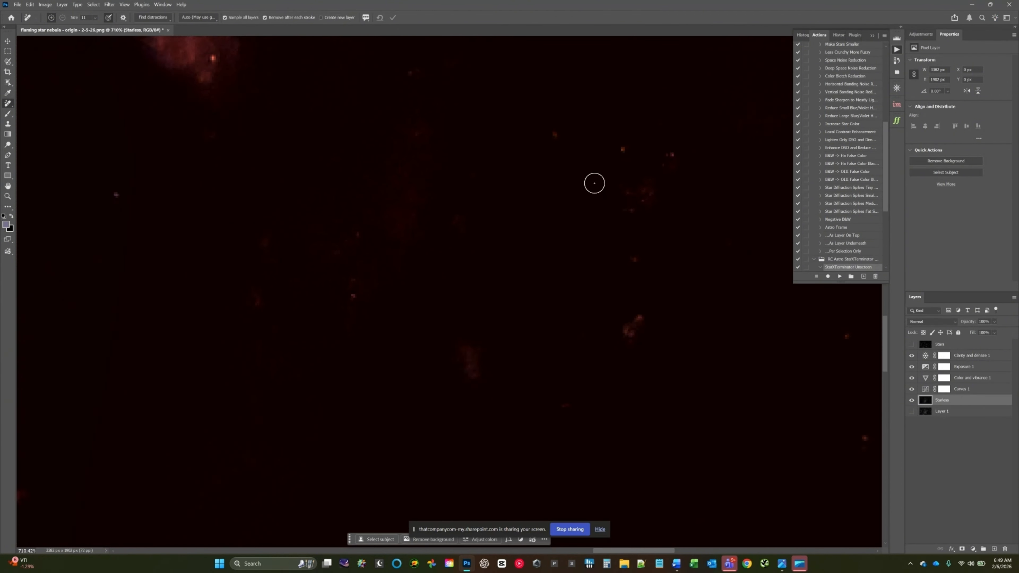
scroll(698, 196, up, 7)
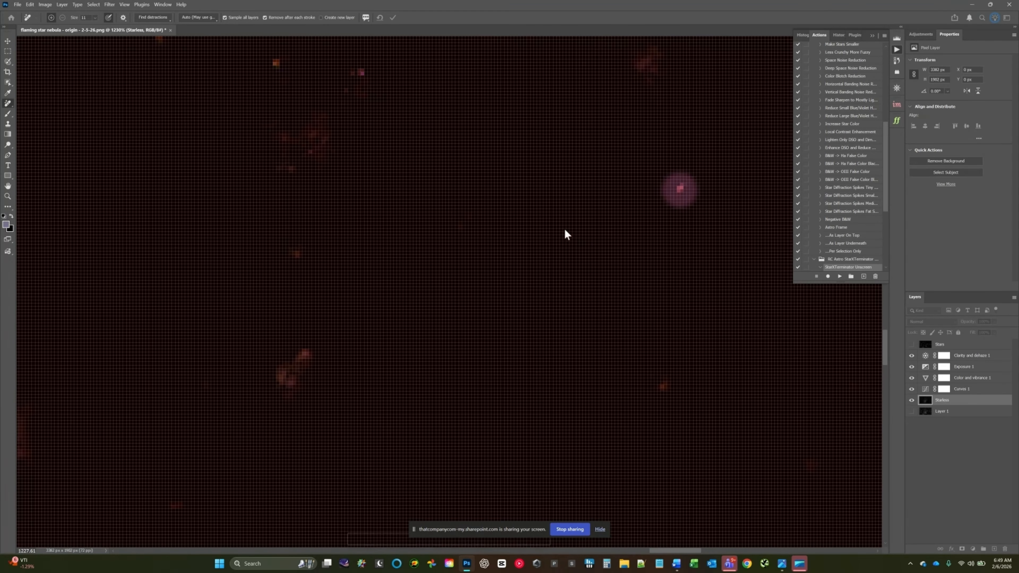
Examine the nebula and surrounding dark sky on the Starless layer for remaining star specks.
scroll(564, 228, down, 5)
scroll(565, 229, down, 2)
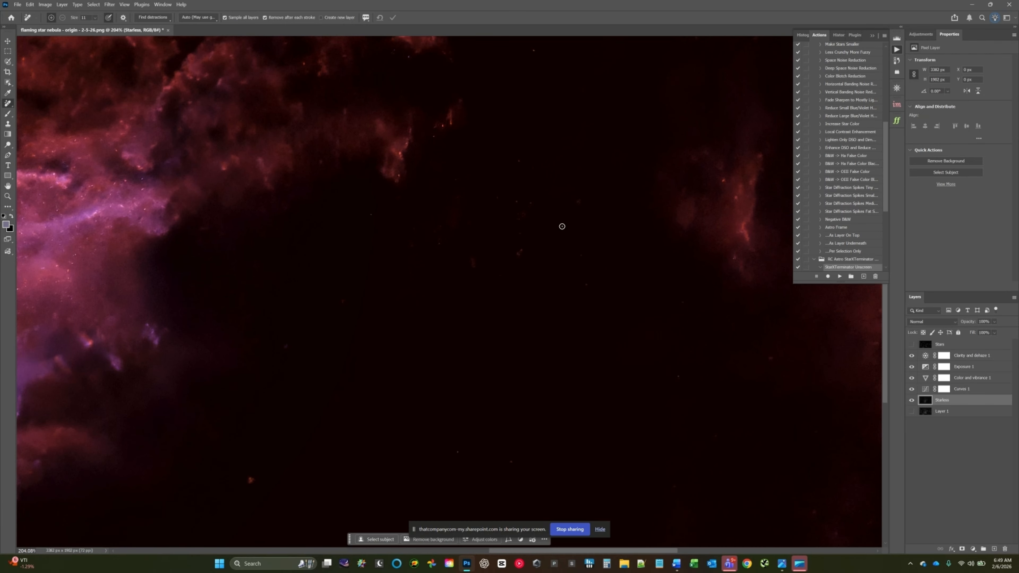
scroll(568, 224, down, 2)
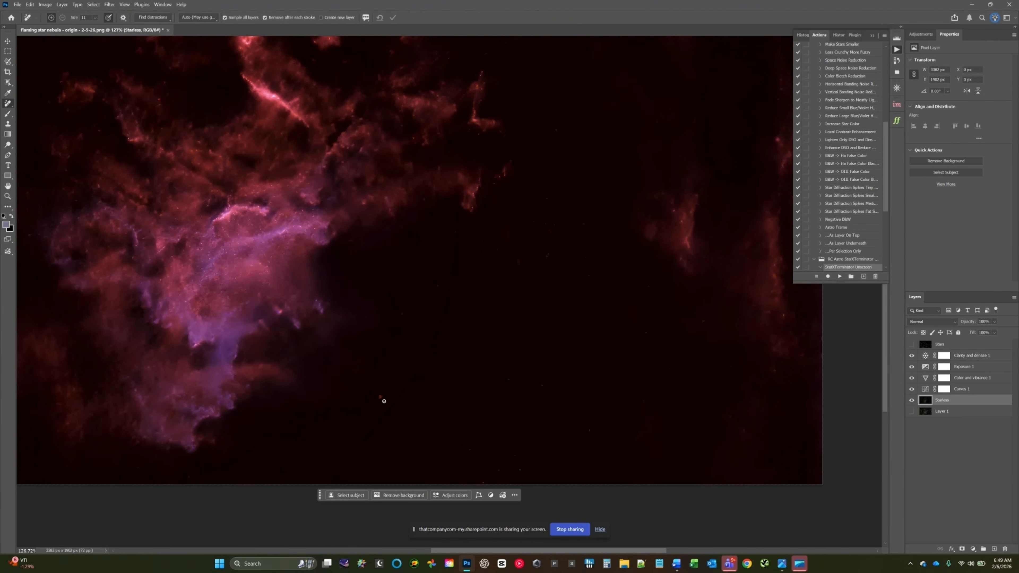
scroll(384, 401, up, 4)
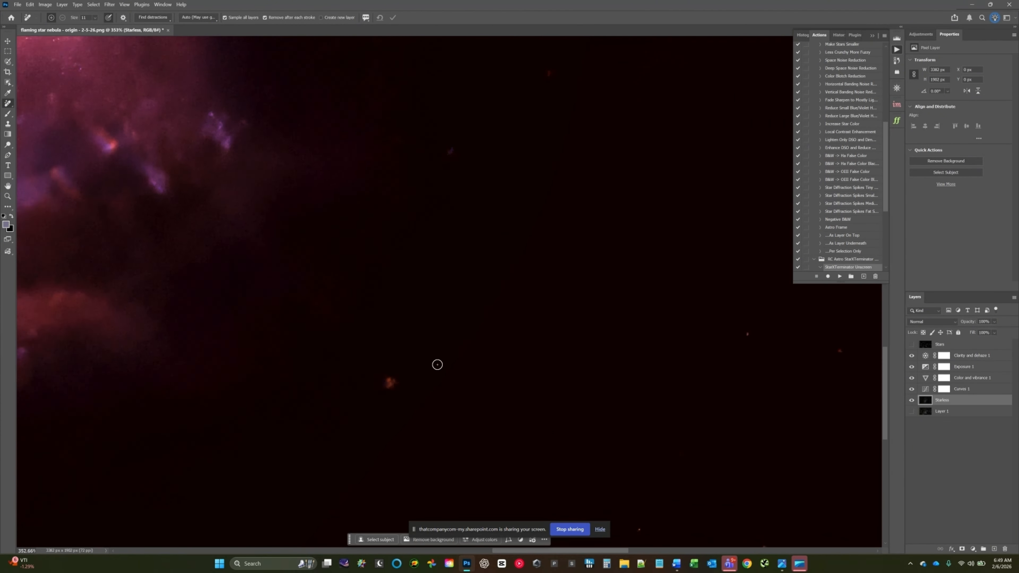
scroll(438, 365, down, 5)
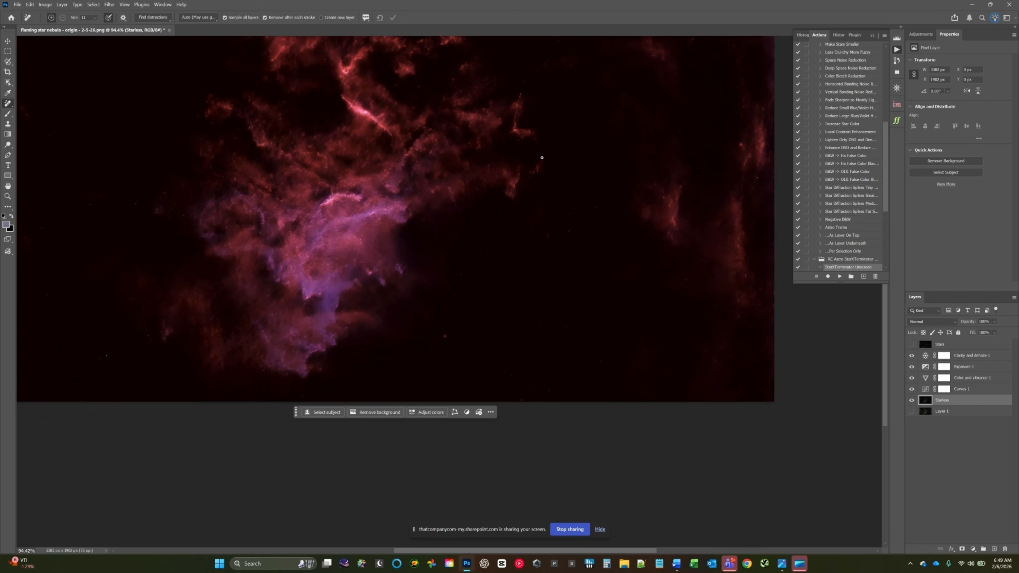
scroll(465, 93, down, 3)
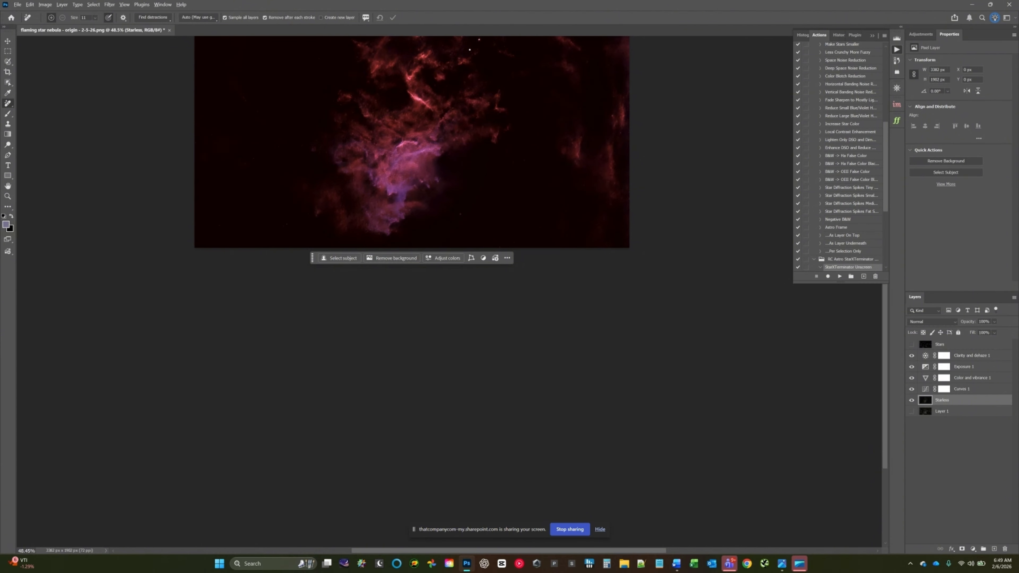
scroll(470, 49, up, 2)
scroll(451, 217, down, 2)
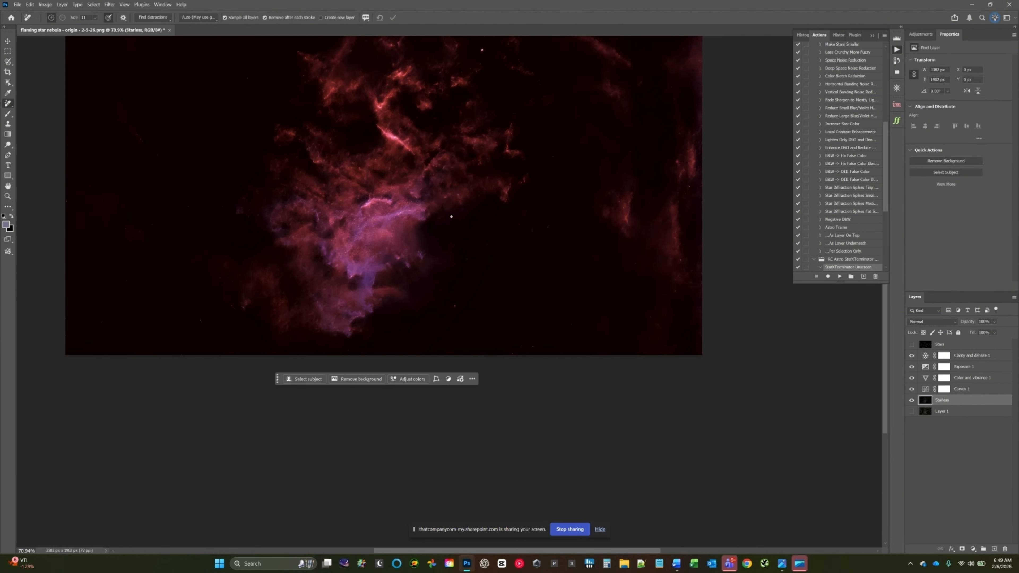
Erase the two small star specks below the bright leftover star in the upper part of the nebula.
scroll(472, 113, up, 8)
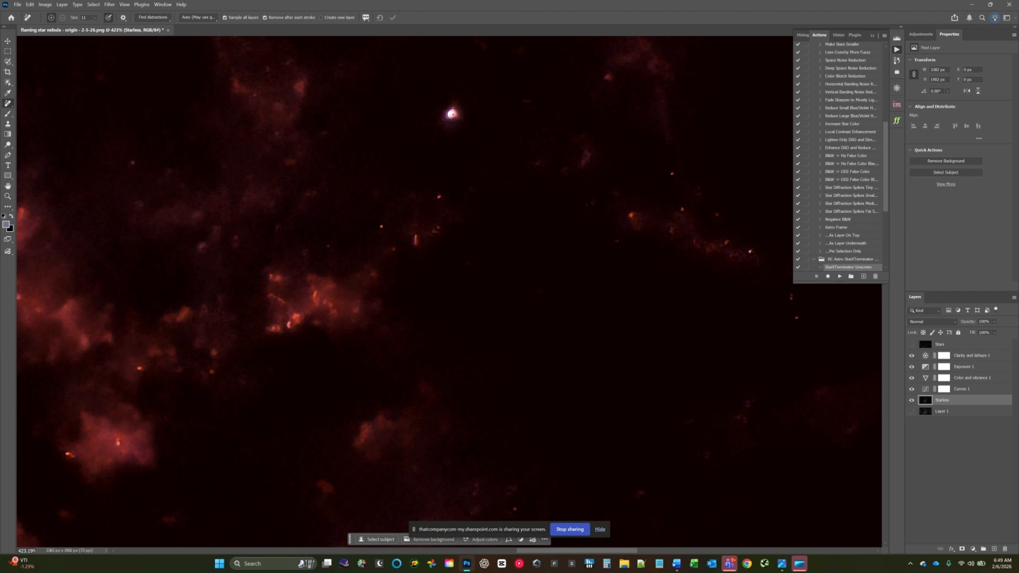
scroll(452, 114, down, 1)
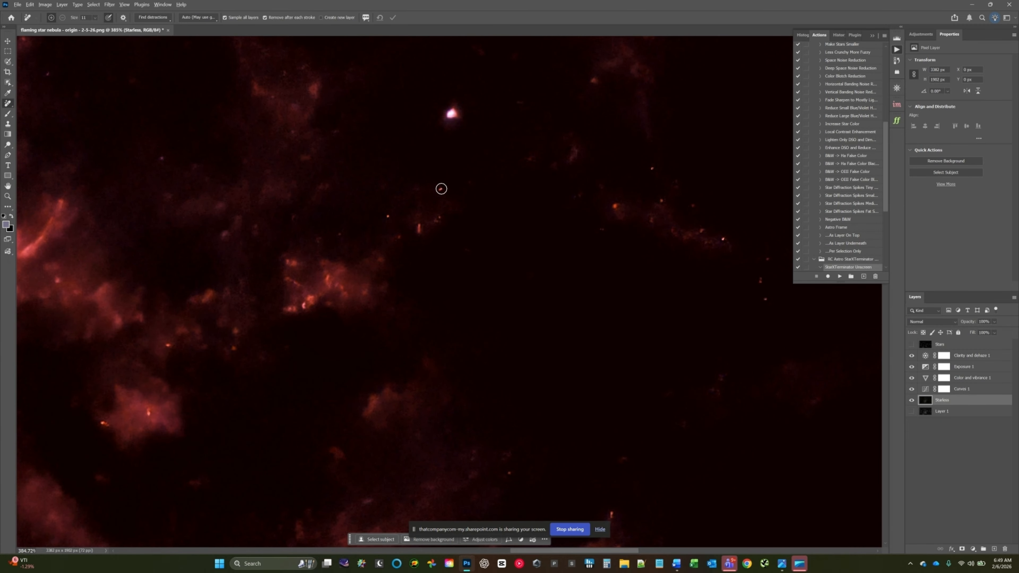
scroll(441, 188, up, 7)
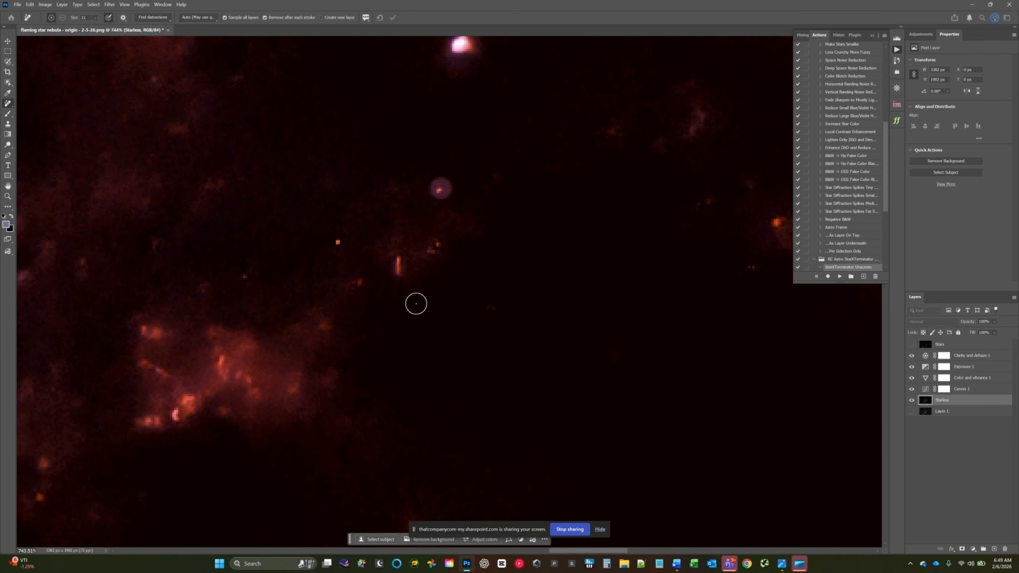
click(338, 242)
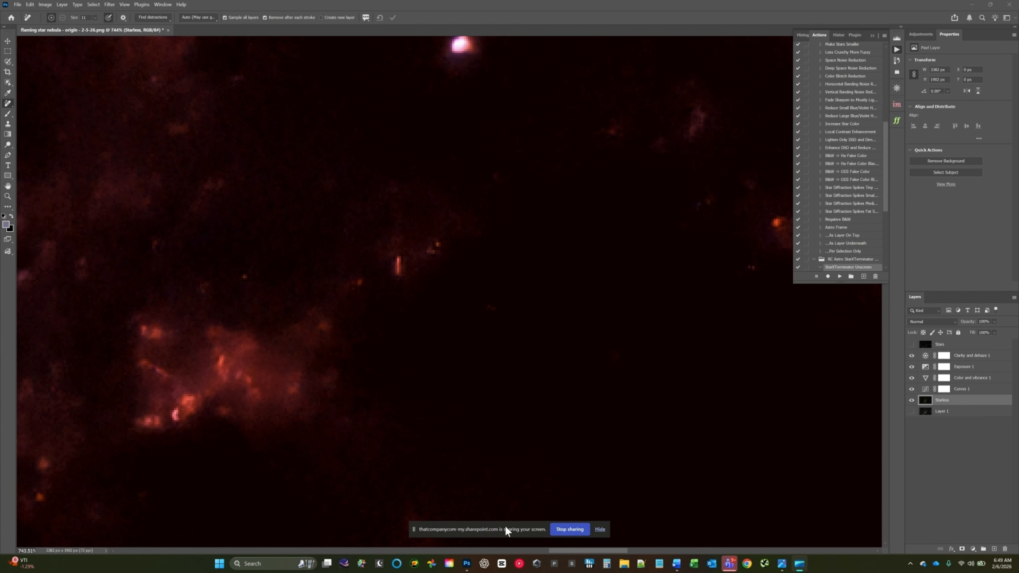
Move the screen-sharing notice out of the way of the canvas.
drag(494, 524, 888, 490)
click(585, 549)
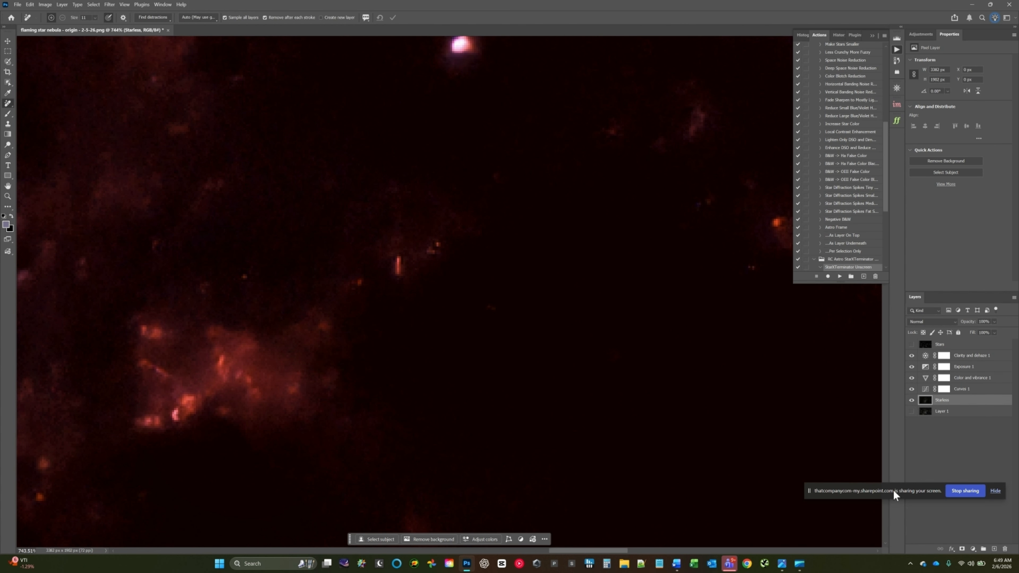
drag(893, 489, 0, 371)
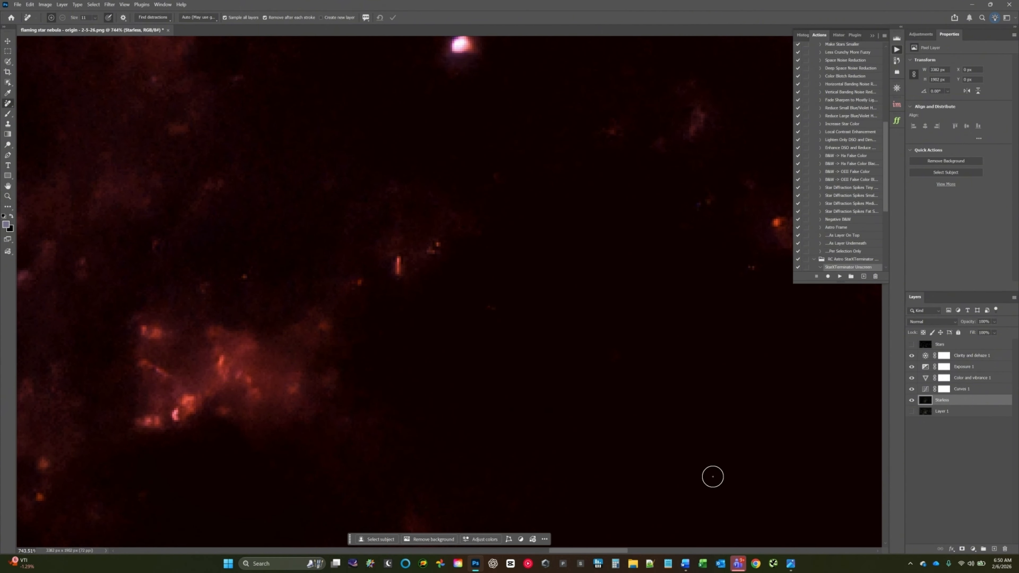
Inspect the red filaments in the upper part of the starless nebula up close and in the wider view.
scroll(715, 475, down, 1)
scroll(714, 475, down, 8)
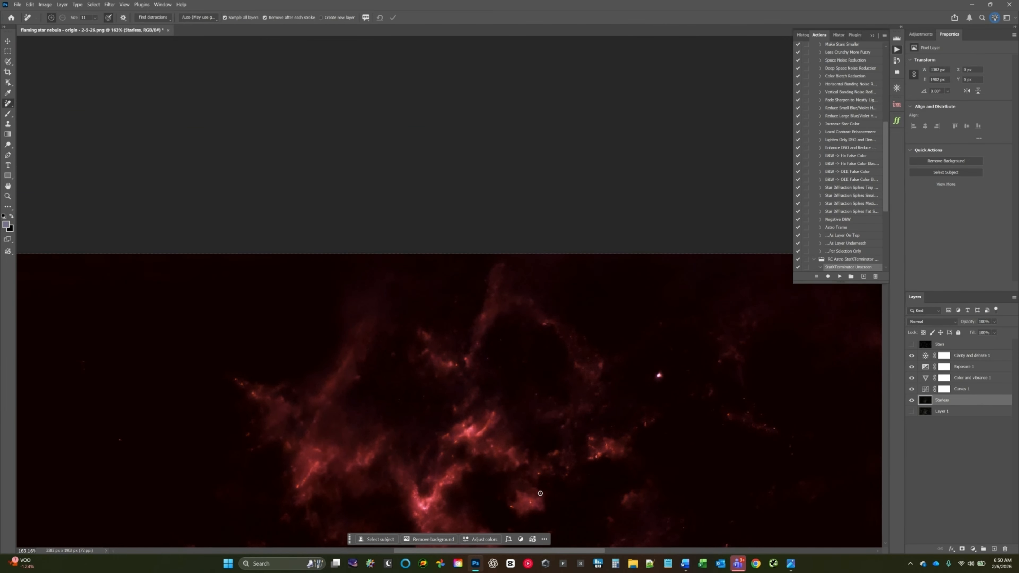
scroll(532, 508, up, 3)
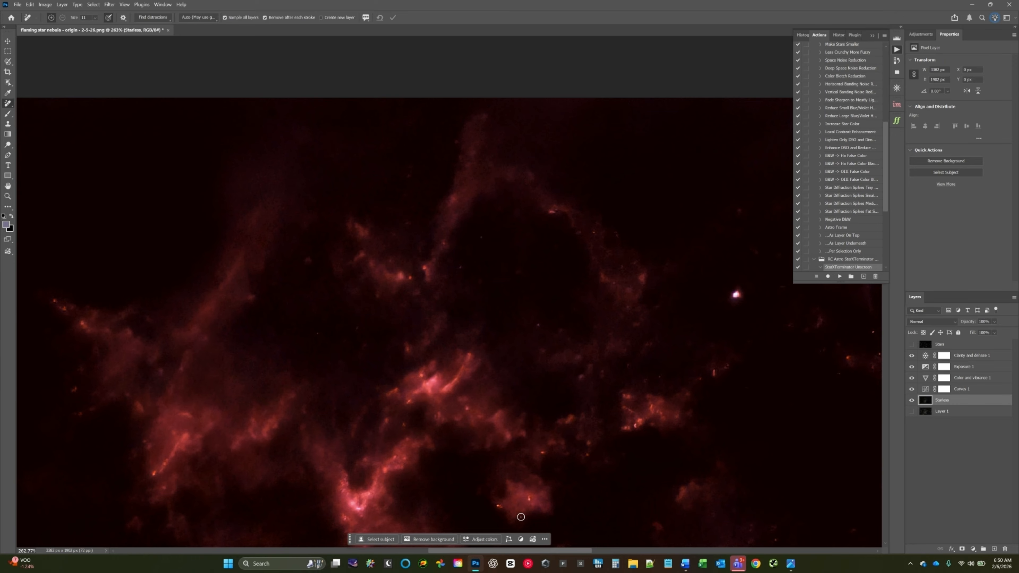
scroll(521, 517, down, 4)
scroll(520, 514, up, 2)
scroll(518, 510, down, 5)
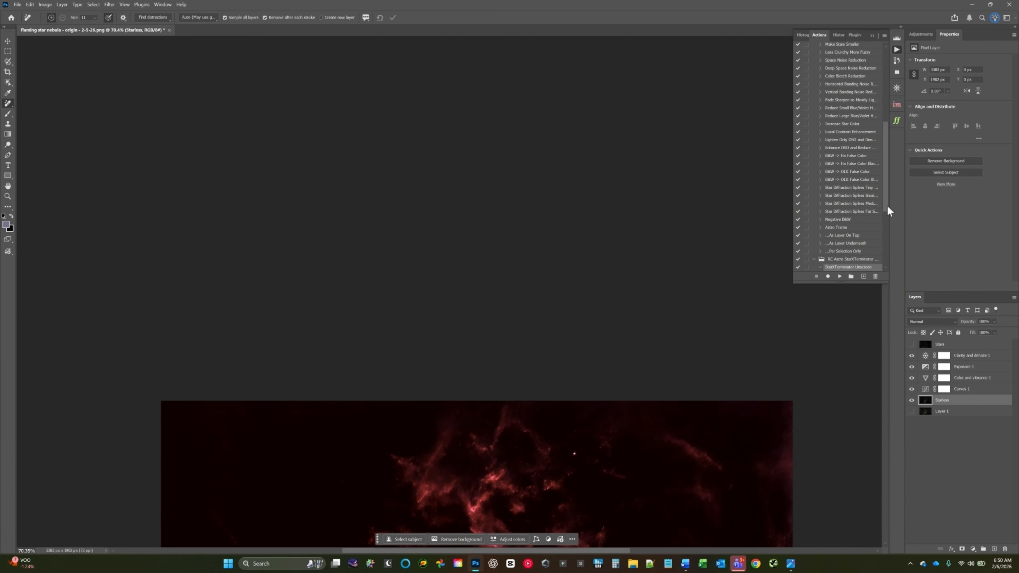
Erase the small orange star speck in the dark sky to the lower left of the nebula.
drag(885, 206, 886, 182)
scroll(676, 368, down, 8)
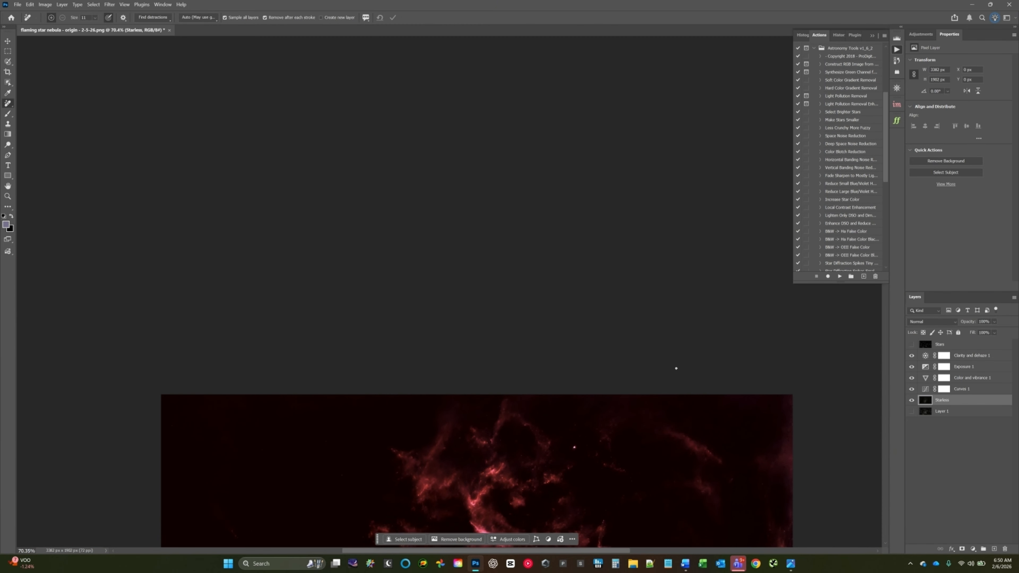
scroll(676, 368, down, 3)
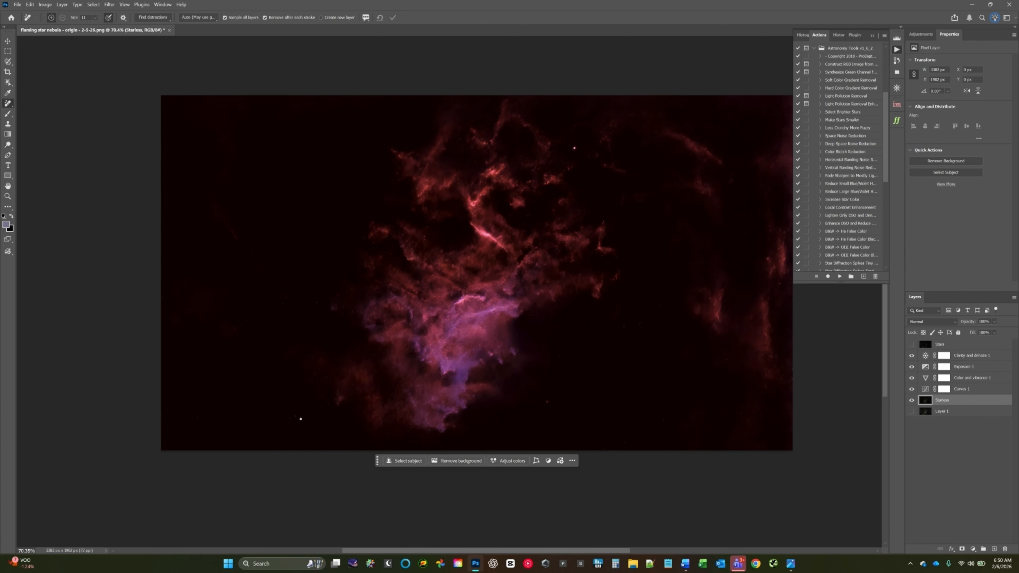
scroll(297, 415, up, 1)
scroll(296, 414, down, 1)
scroll(287, 420, up, 6)
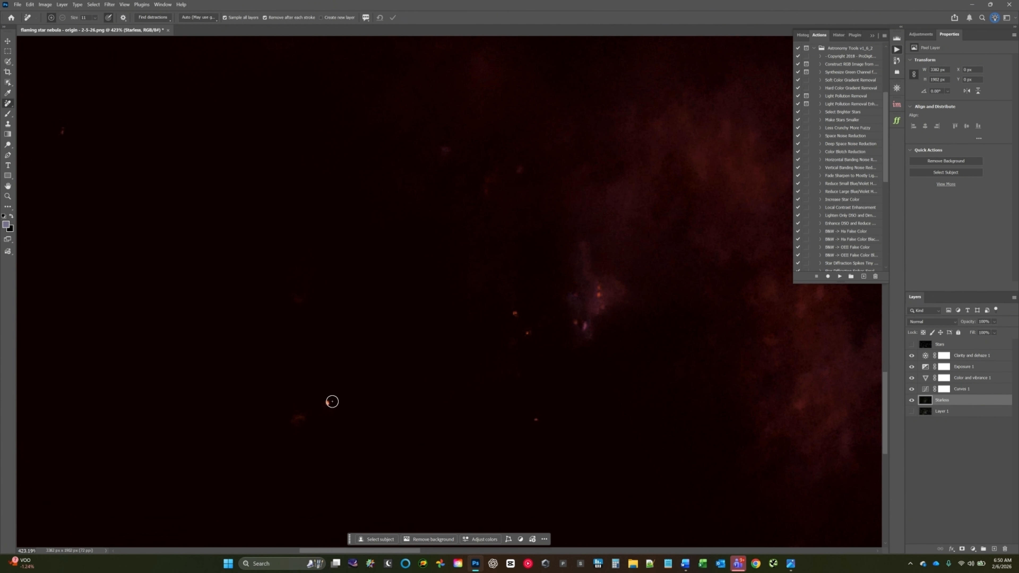
click(328, 402)
Erase the bright orange speck in the dark area above the nebula's middle-left reddish clouds.
scroll(402, 362, down, 6)
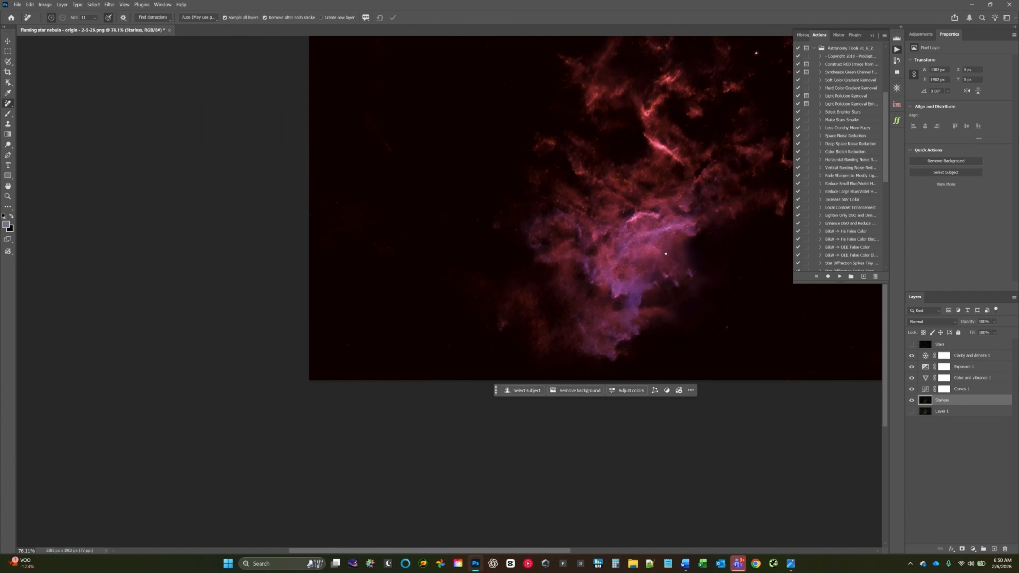
scroll(727, 327, up, 5)
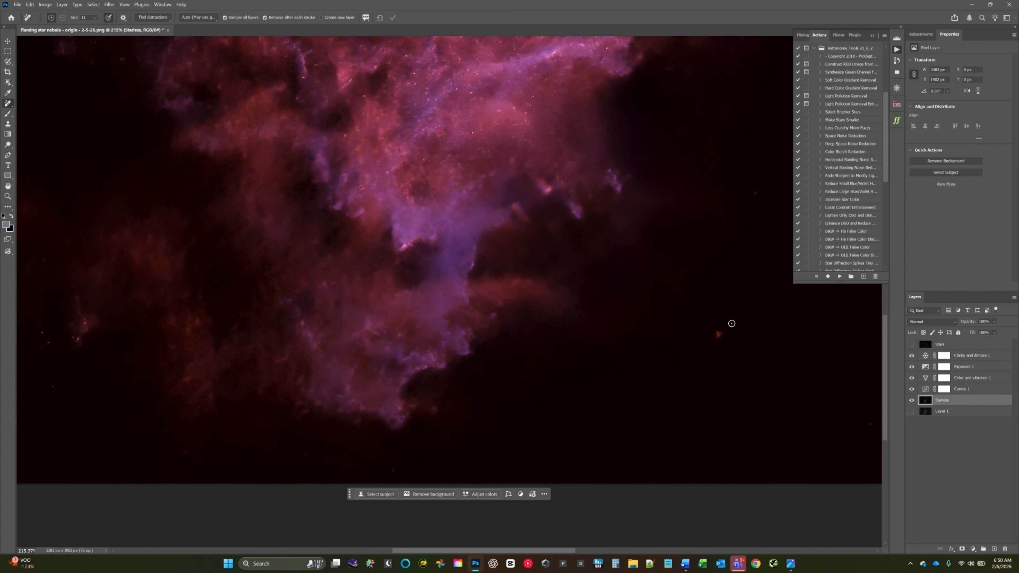
scroll(708, 324, down, 3)
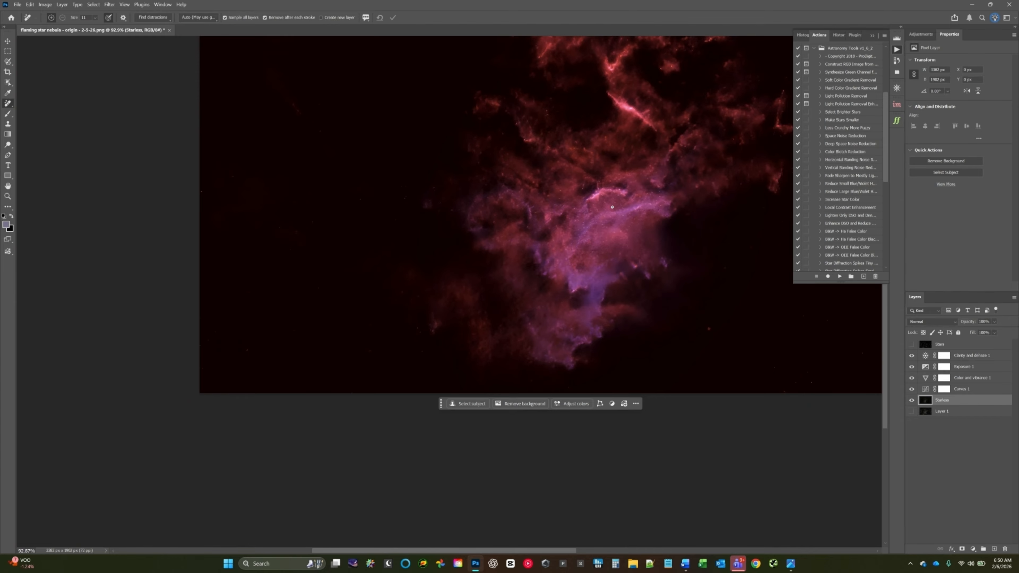
scroll(559, 151, up, 8)
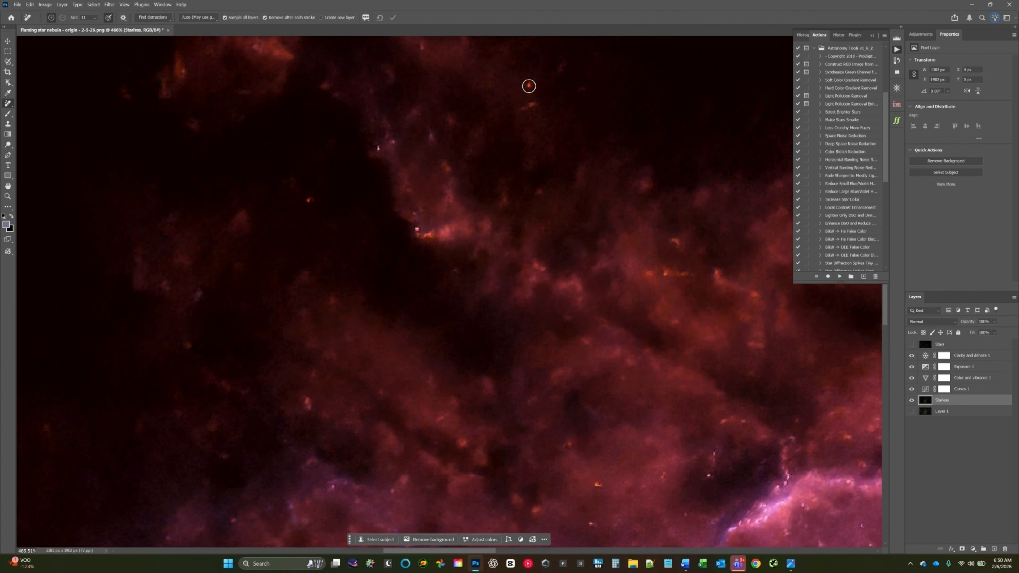
scroll(529, 85, up, 10)
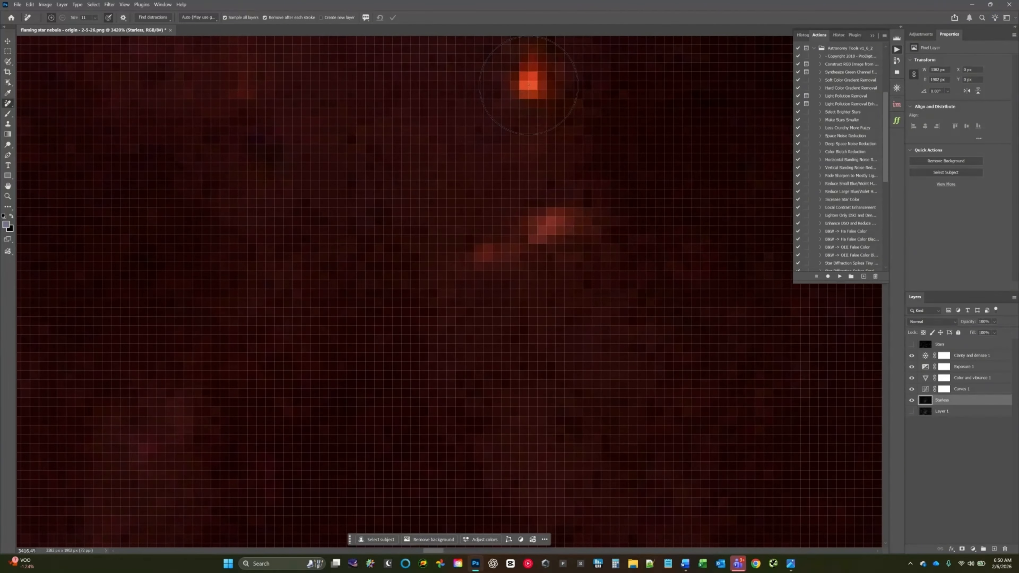
scroll(529, 86, down, 3)
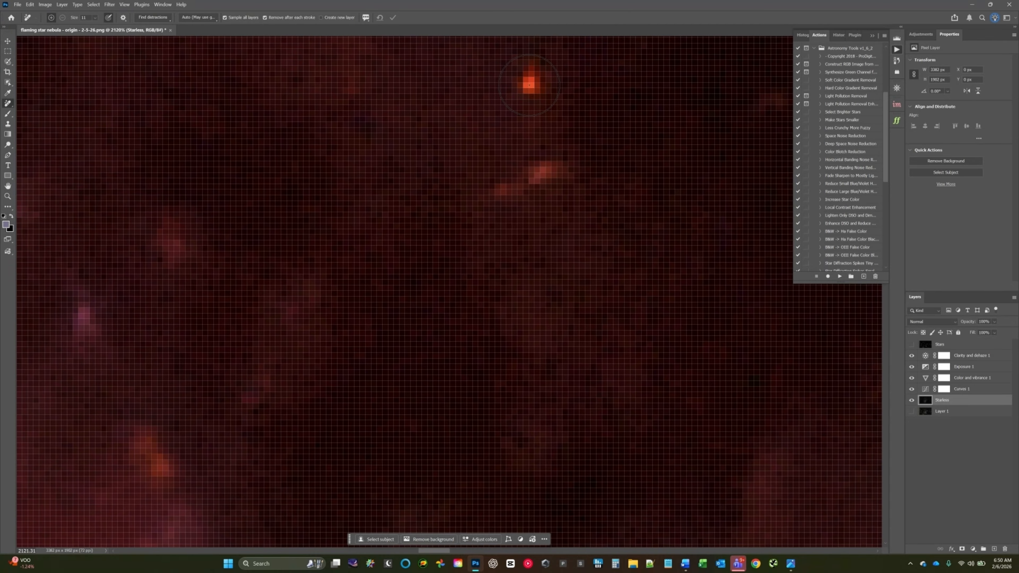
click(529, 83)
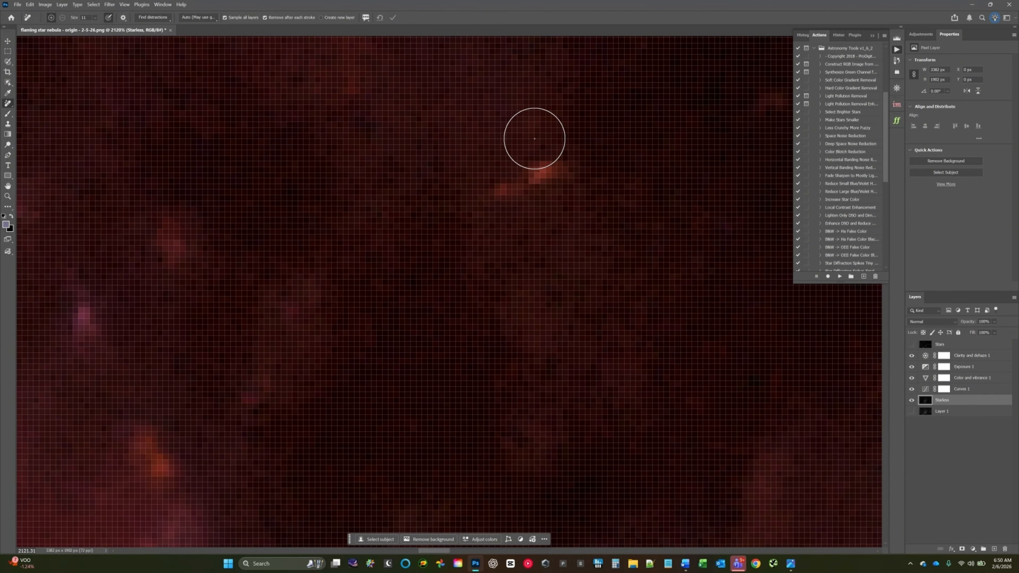
Erase the bright pink speck on the edge of the small wisp at the nebula's middle left.
scroll(522, 151, down, 5)
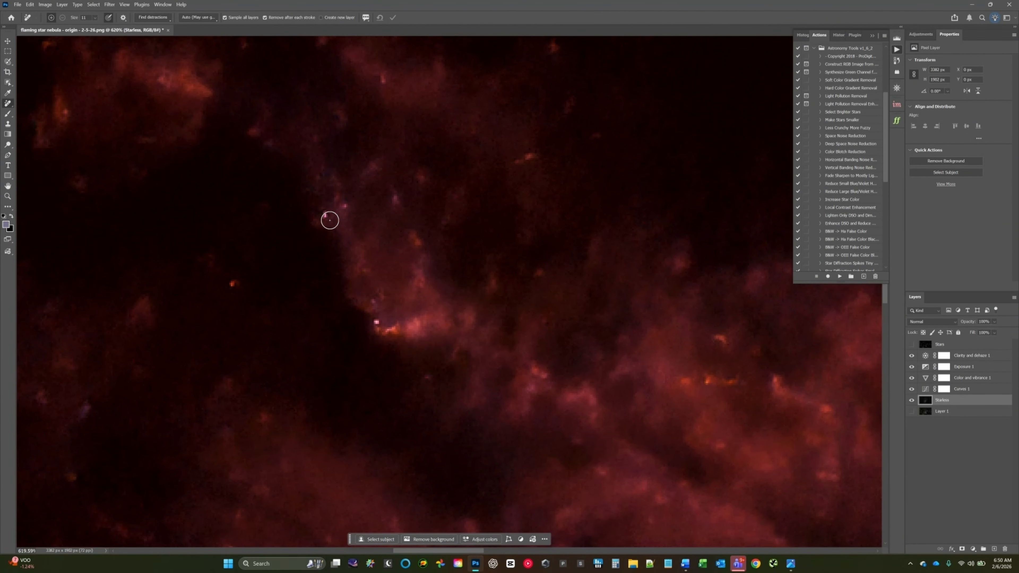
scroll(323, 223, up, 5)
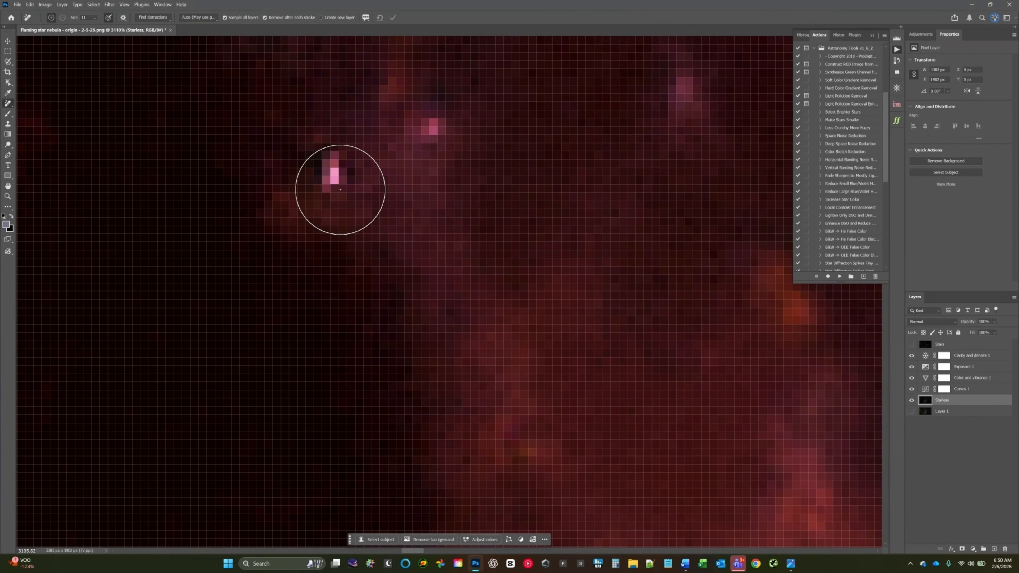
click(335, 177)
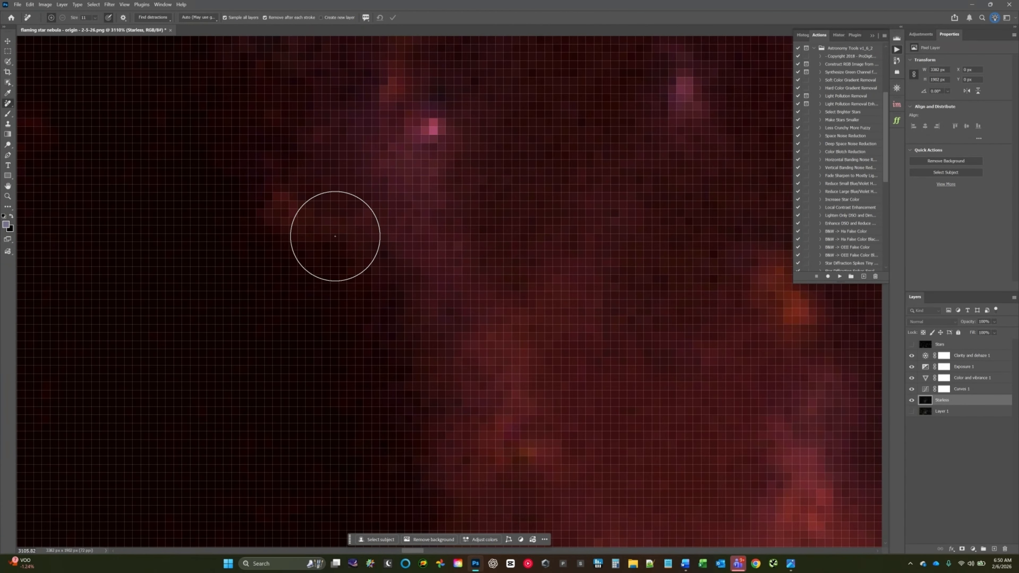
Examine the cleaned starless nebula, from the middle-left filaments out to the whole image, for remaining star specks.
scroll(335, 236, down, 4)
scroll(335, 241, down, 6)
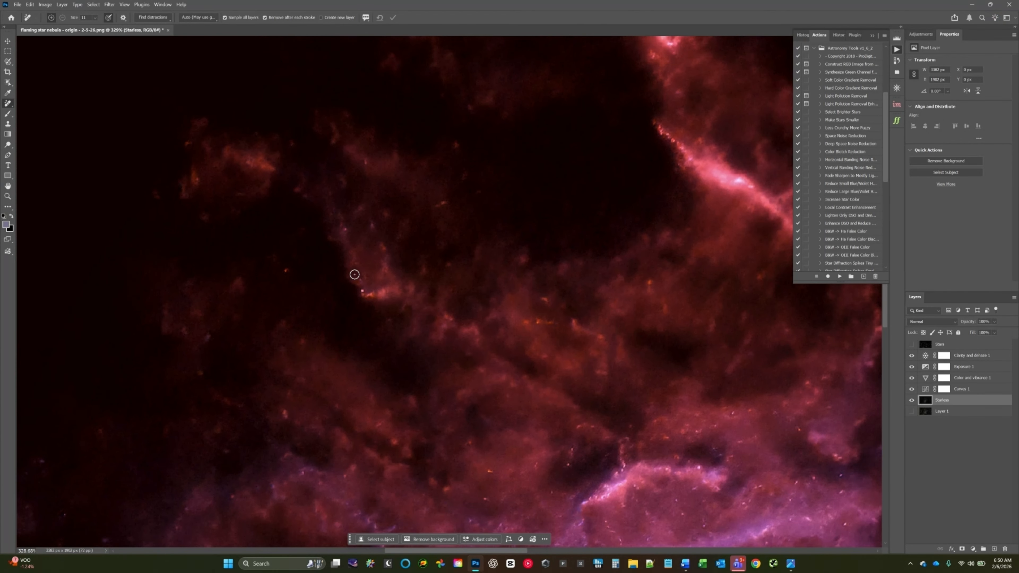
scroll(367, 290, down, 6)
scroll(370, 292, down, 3)
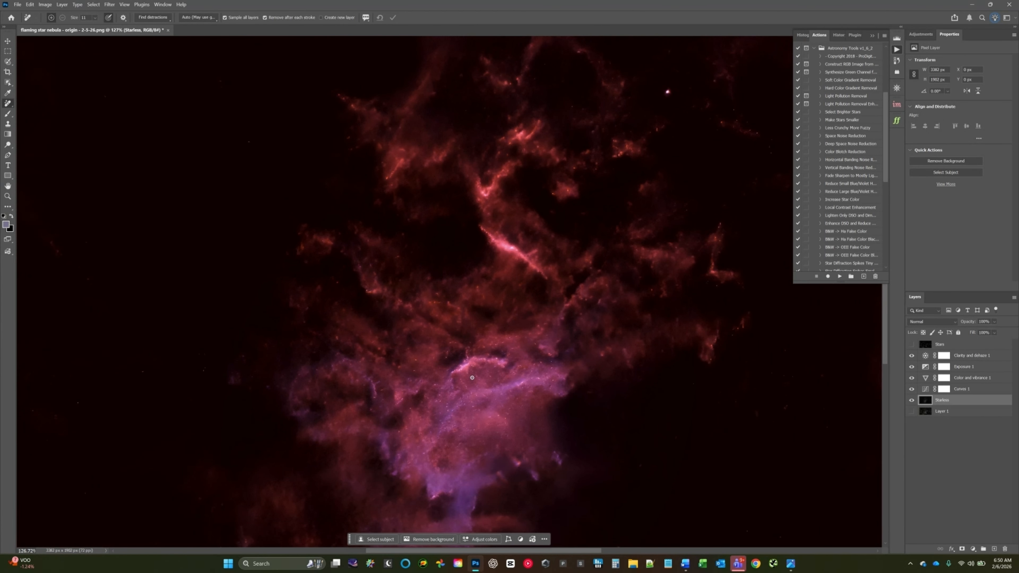
scroll(491, 415, down, 4)
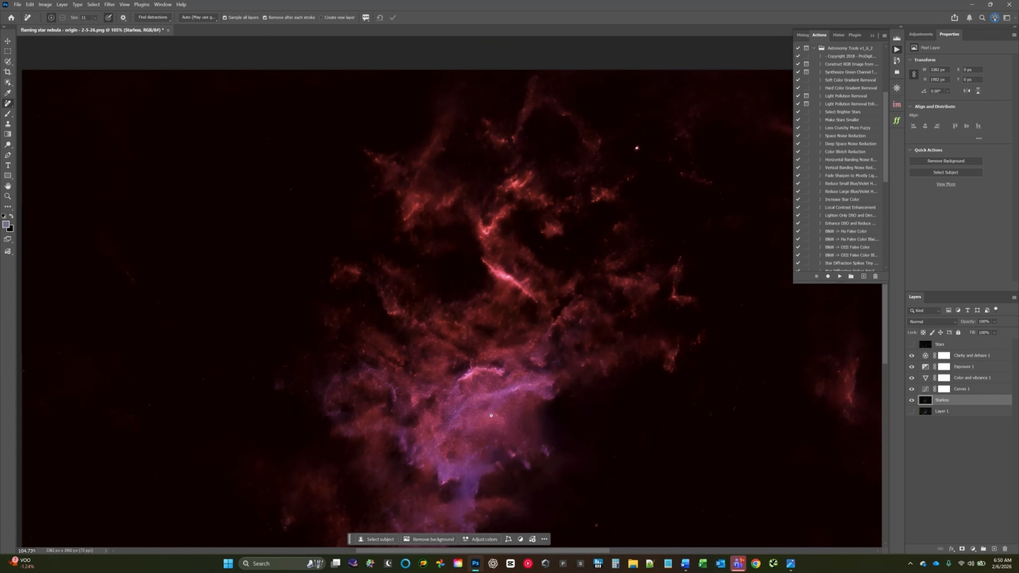
scroll(503, 486, up, 3)
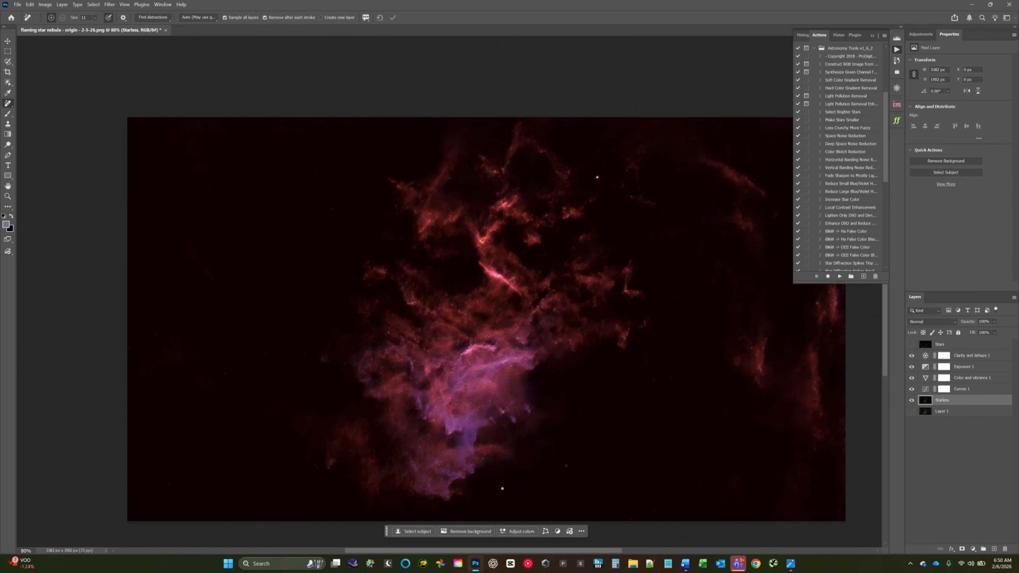
scroll(563, 492, down, 1)
scroll(589, 456, up, 1)
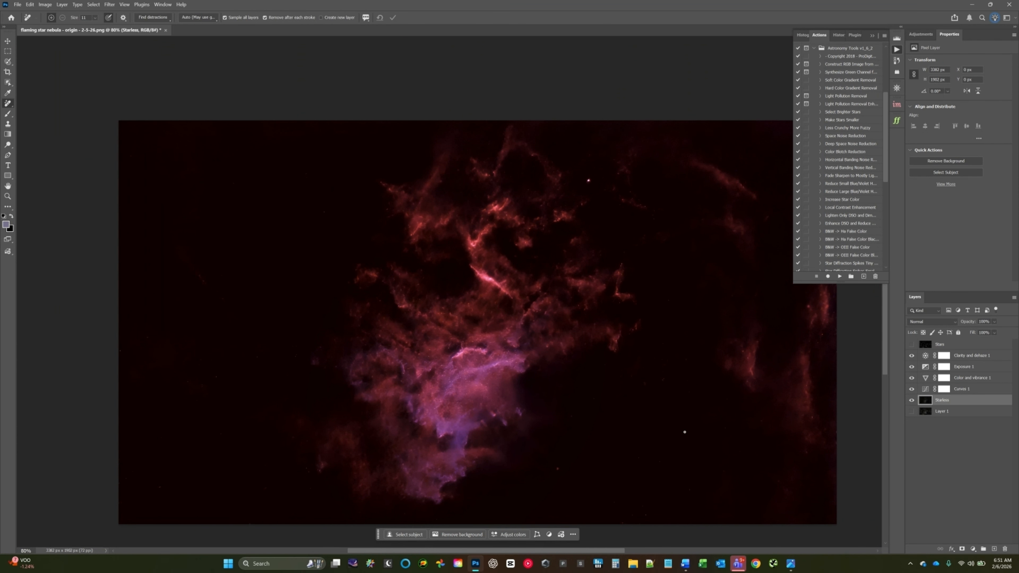
scroll(701, 433, down, 1)
scroll(544, 389, down, 3)
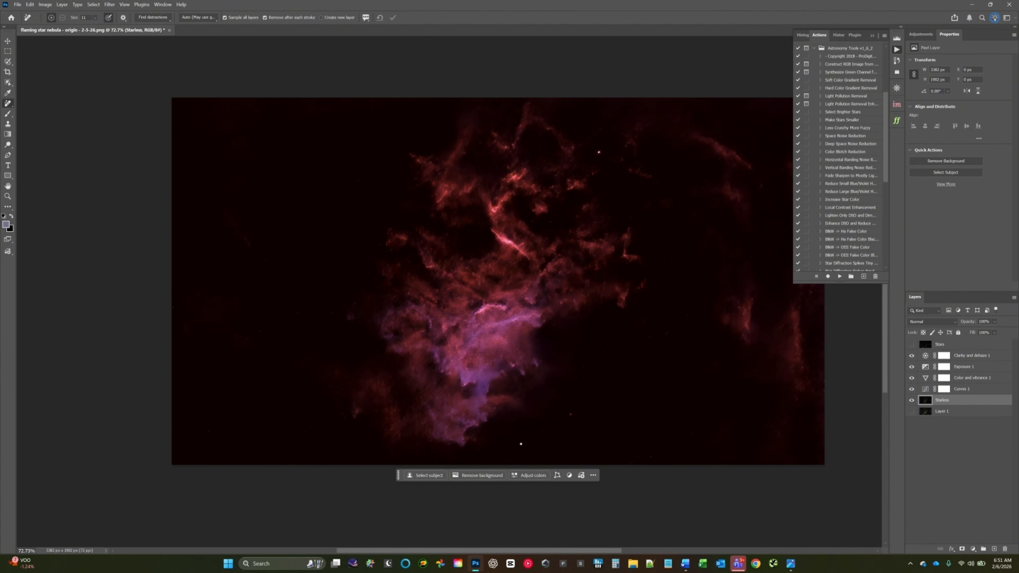
mouse_move(546, 551)
mouse_down()
mouse_move(582, 552)
mouse_move(552, 554)
mouse_up()
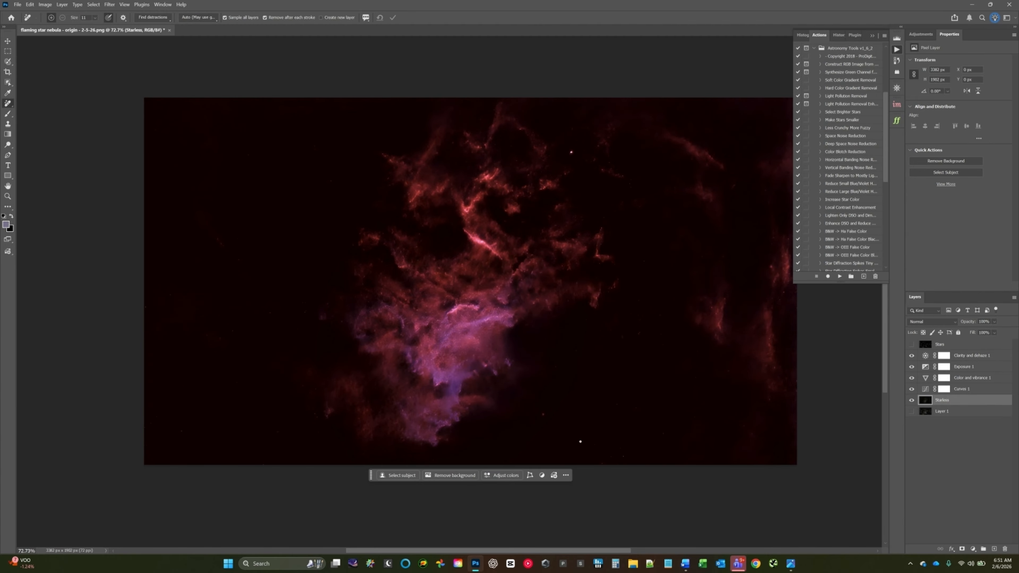
Generate an InstaMask luminosity mask of the nebula's bright areas above the Clarity and dehaze layer.
click(971, 357)
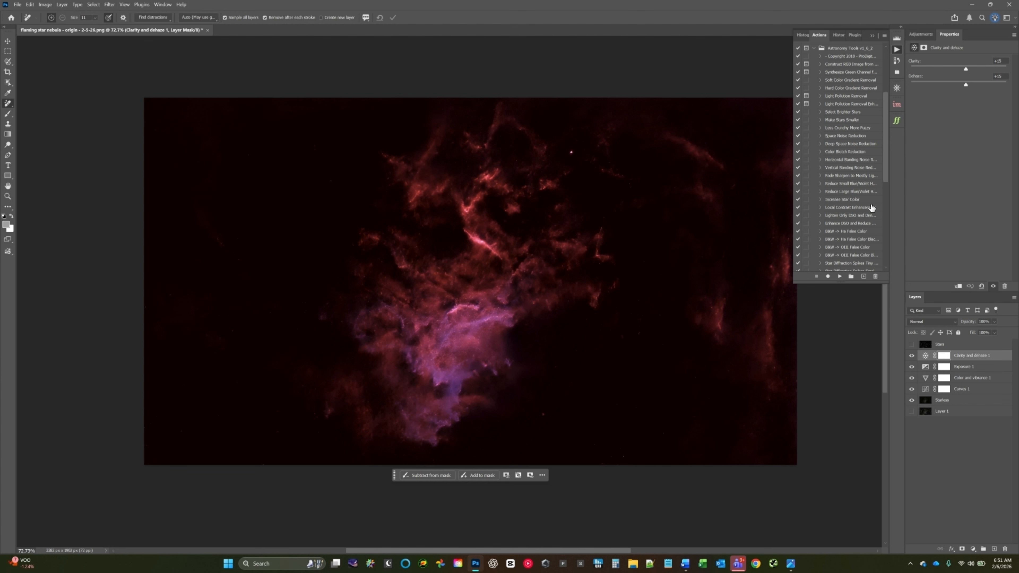
click(896, 105)
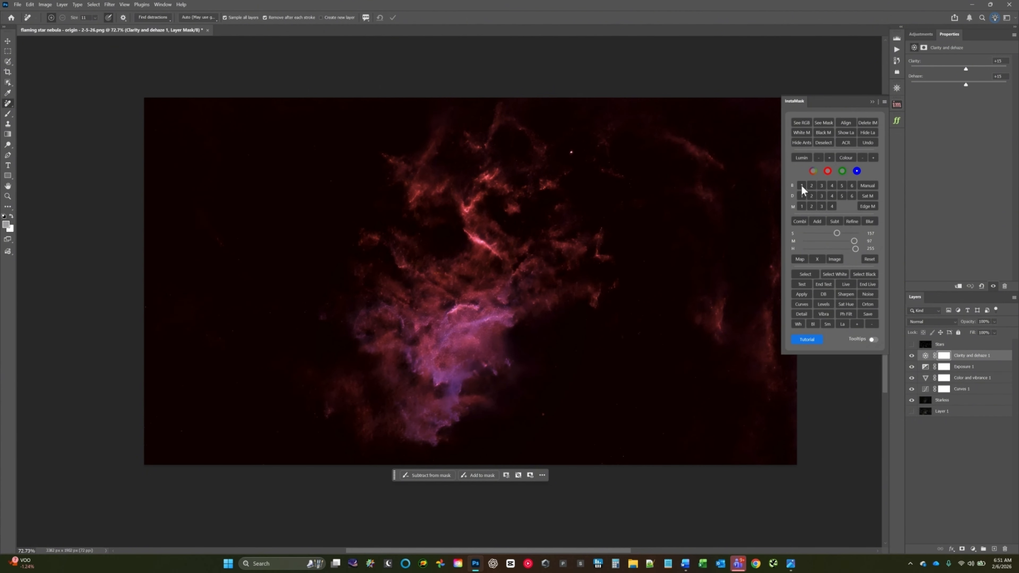
click(851, 185)
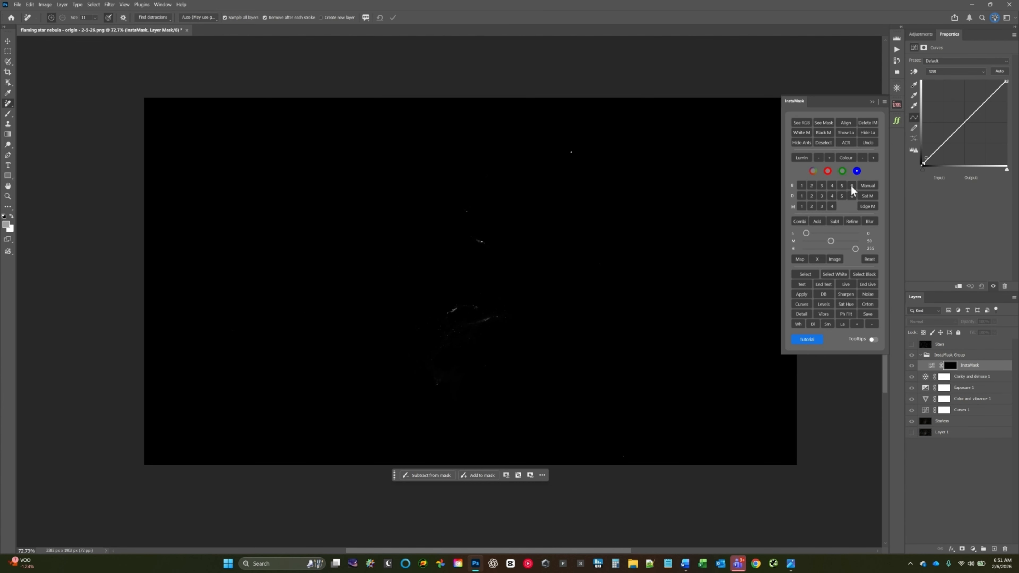
click(841, 185)
click(811, 206)
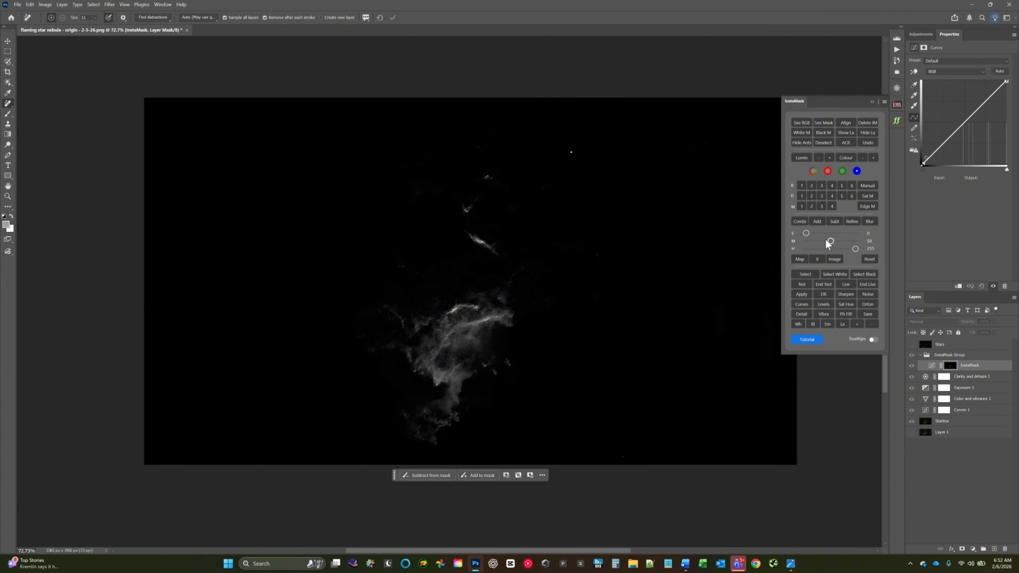
Tighten the luminosity mask by raising its S slider slightly and setting its M slider to 56.
drag(831, 242, 833, 243)
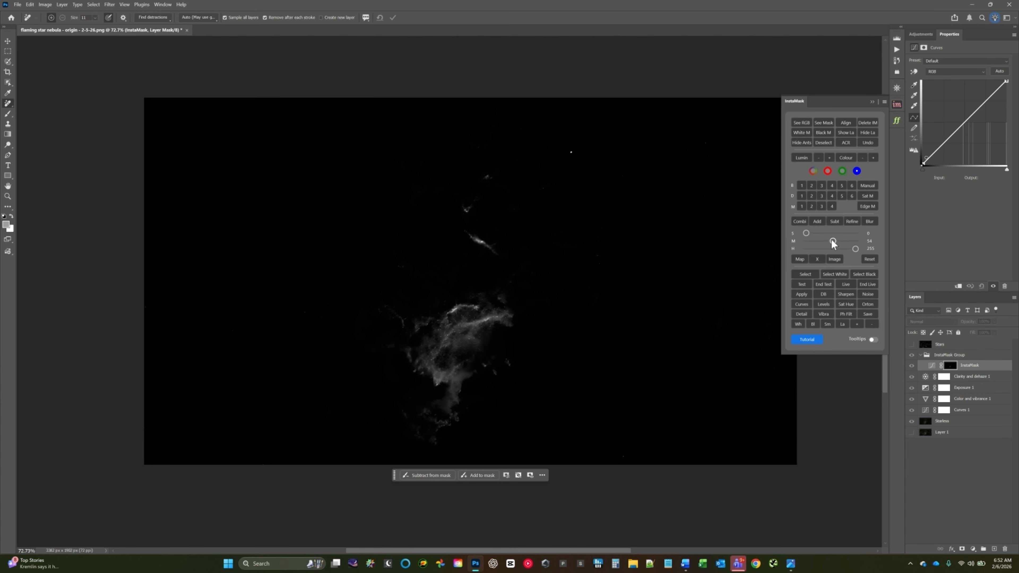
drag(806, 234, 808, 235)
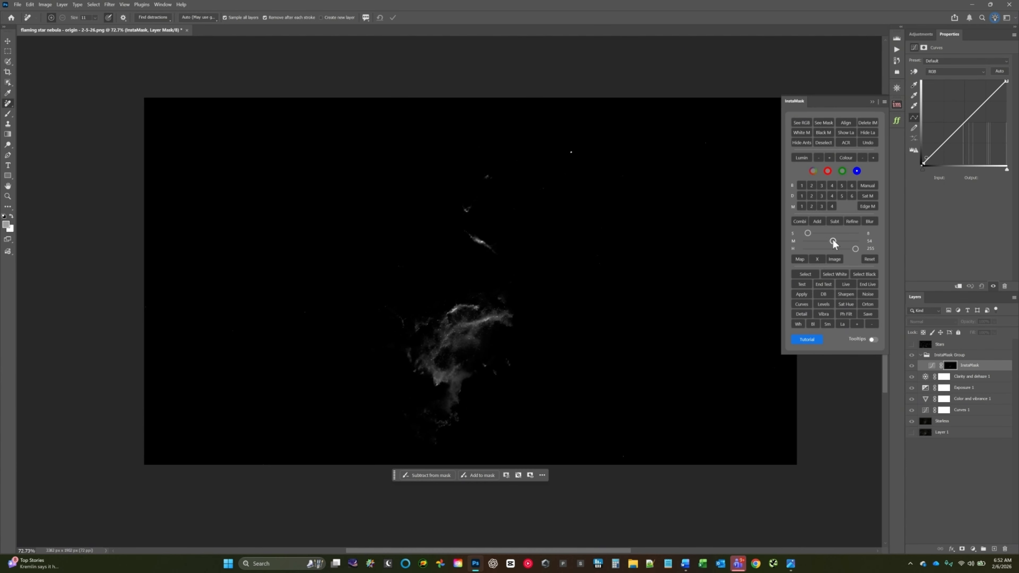
drag(834, 243, 835, 243)
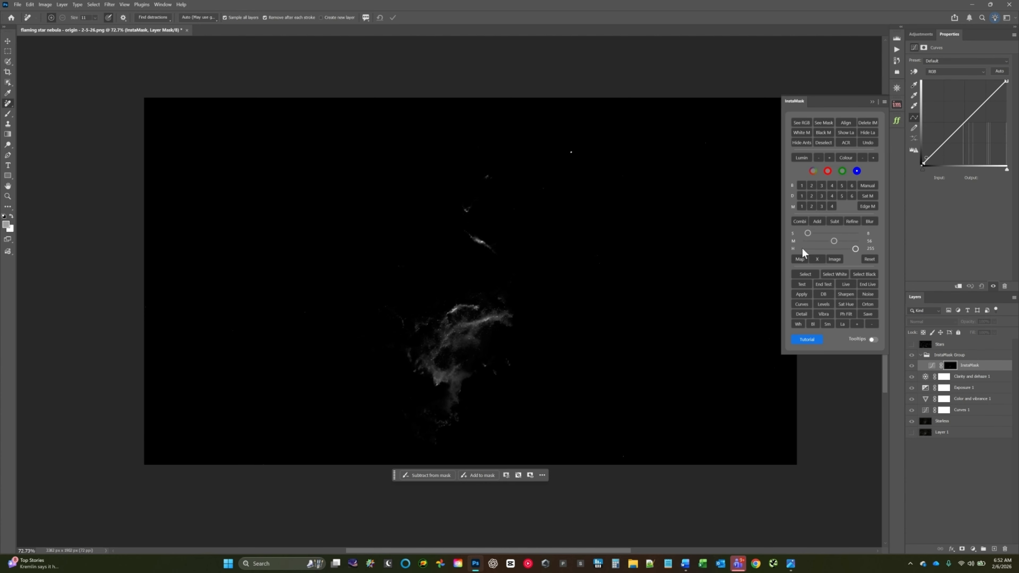
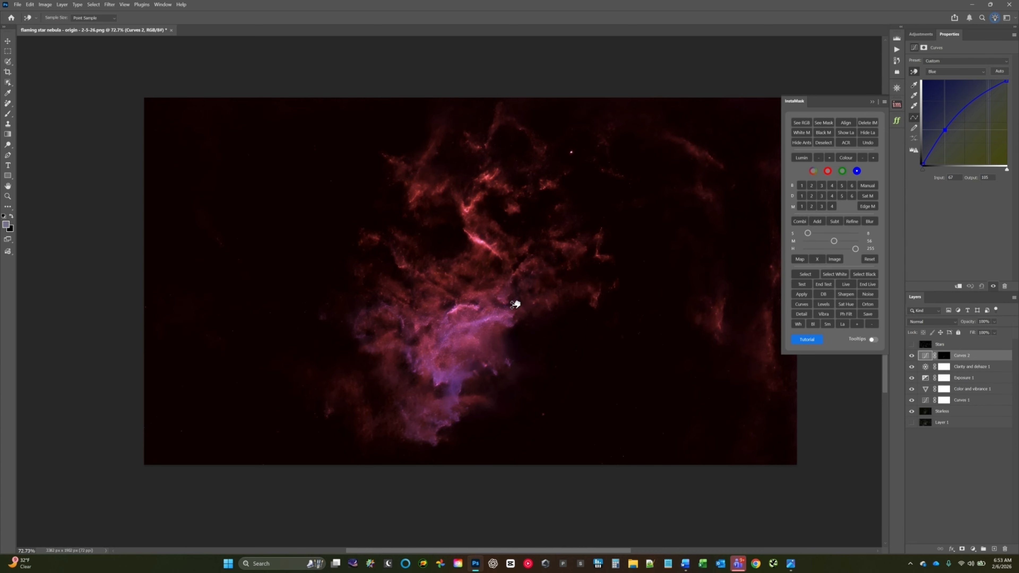
Adjust the masked Curves layer's blue channel from the violet core and bright red filament, and compare the nebula with and without it.
drag(458, 385, 443, 373)
drag(485, 236, 484, 239)
scroll(457, 357, up, 5)
scroll(457, 356, up, 1)
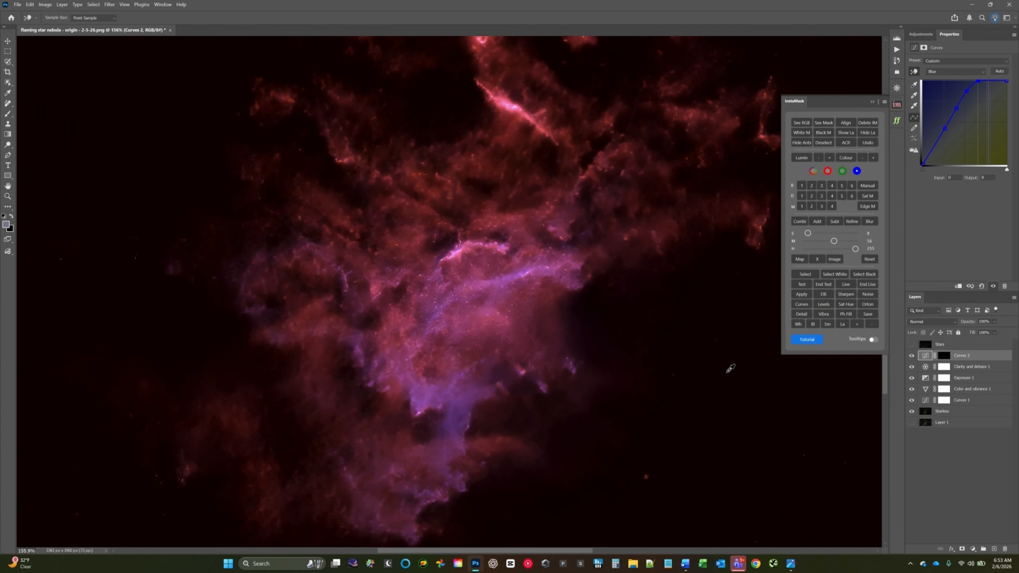
click(912, 356)
click(912, 357)
click(912, 356)
click(912, 356)
click(912, 357)
click(912, 356)
Refine the blue curve from the nebula's lower violet areas and recheck the masked Curves layer's before-and-after effect.
drag(457, 414, 424, 395)
drag(428, 489, 428, 483)
click(912, 356)
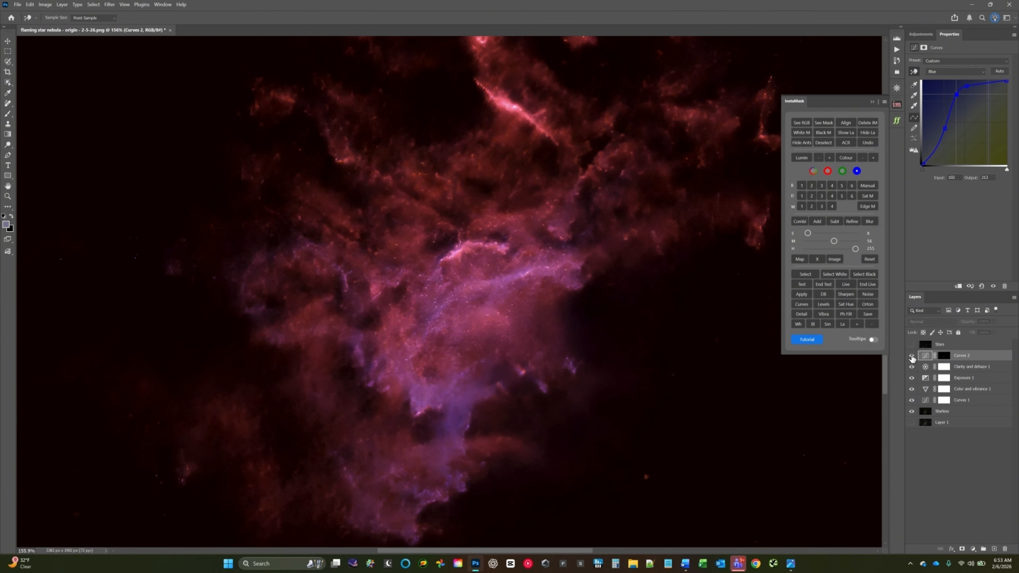
click(912, 357)
click(912, 357)
click(912, 357)
click(912, 356)
click(912, 356)
Add an Exposure adjustment layer above the masked Curves layer and replace its mask with a copy of the Curves layer's luminosity mask.
click(922, 34)
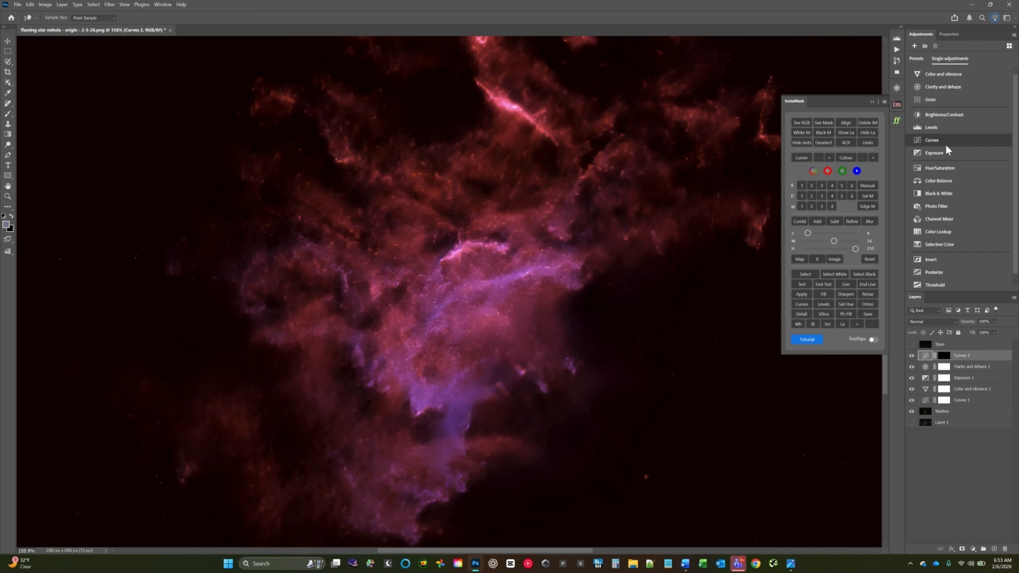
click(944, 153)
key(j)
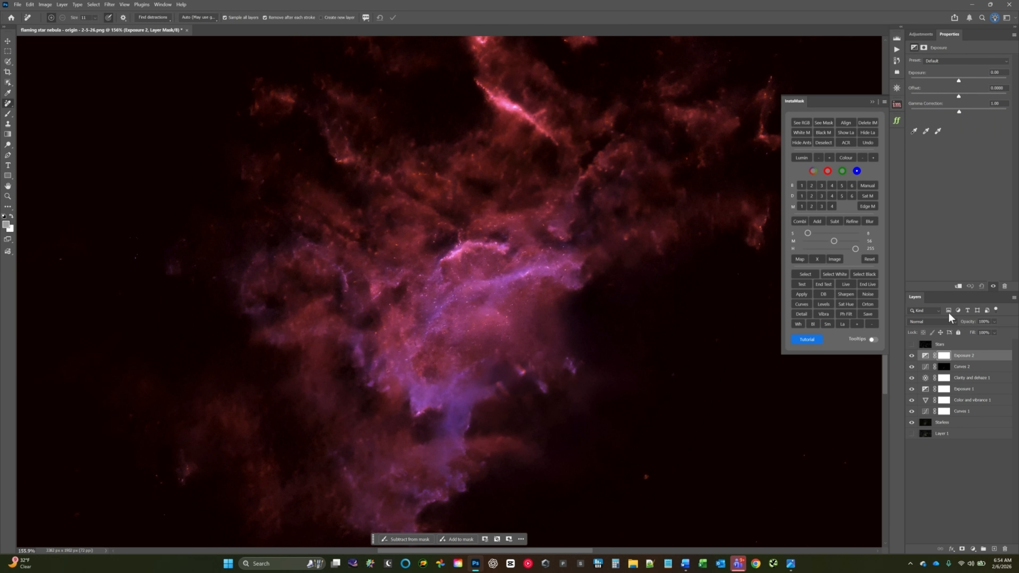
click(945, 369)
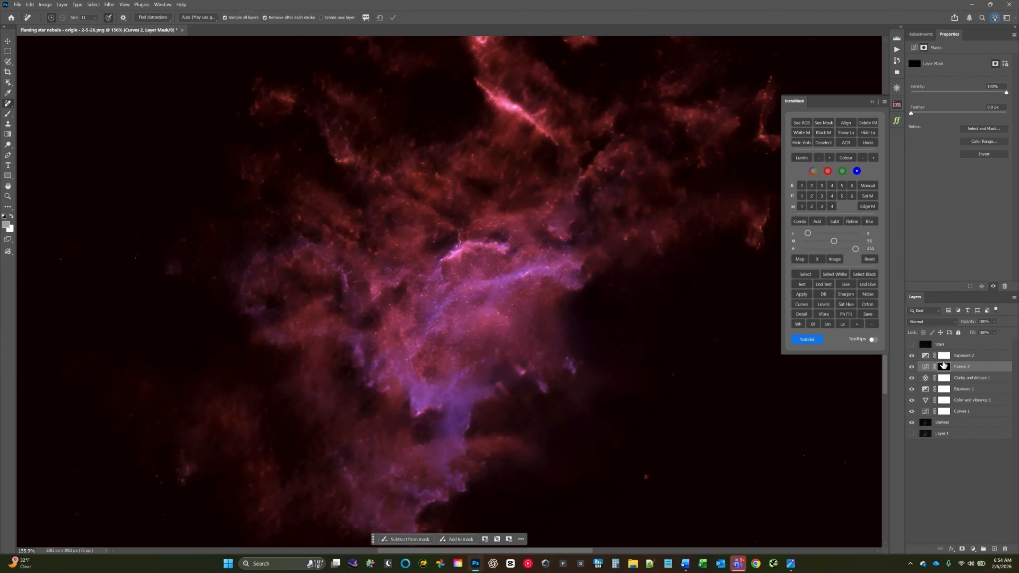
drag(944, 364, 945, 357)
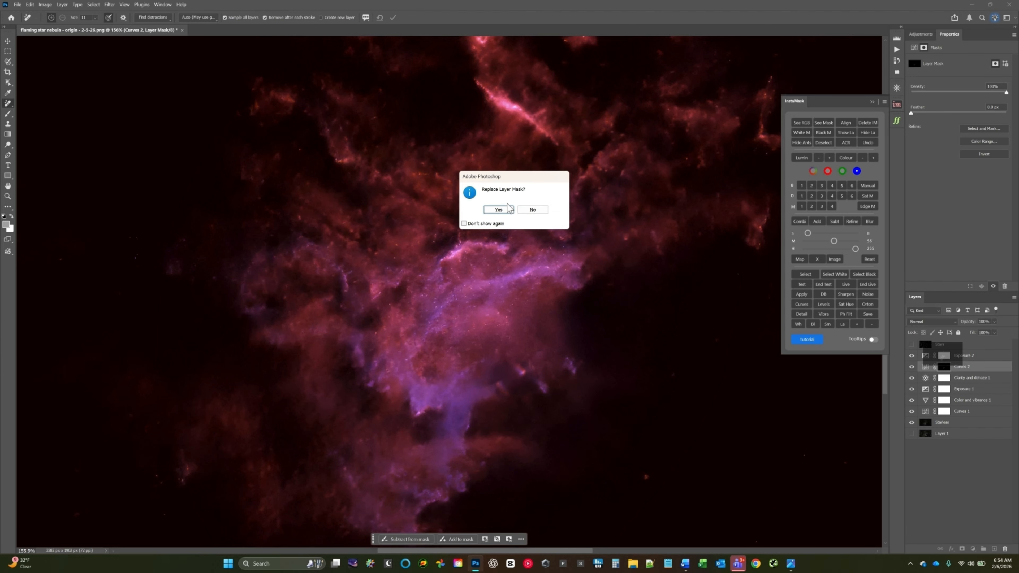
click(499, 210)
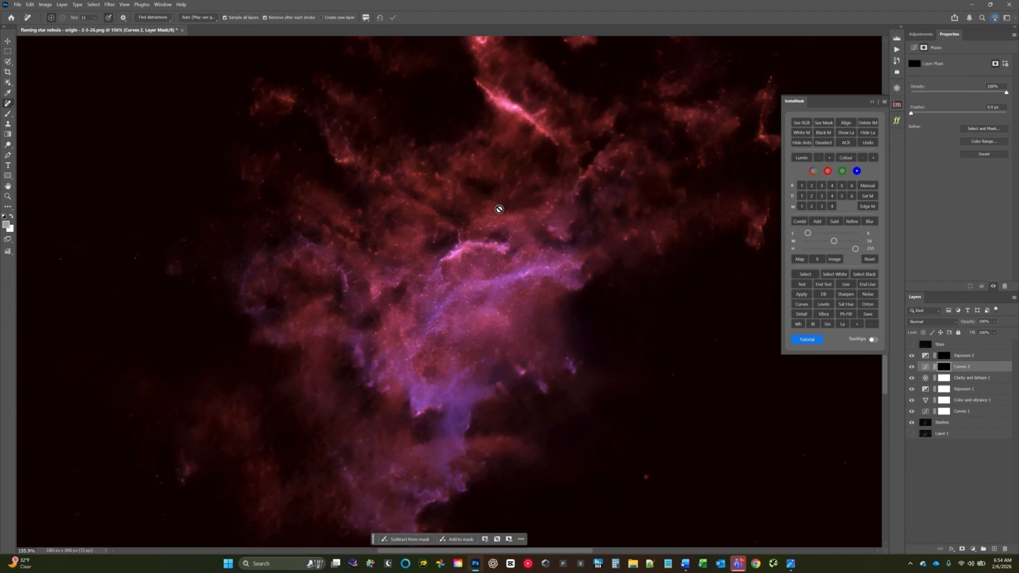
Set the upper masked Exposure layer's exposure to +1.89 and gamma correction to 0.96, and compare the nebula with and without it.
click(972, 357)
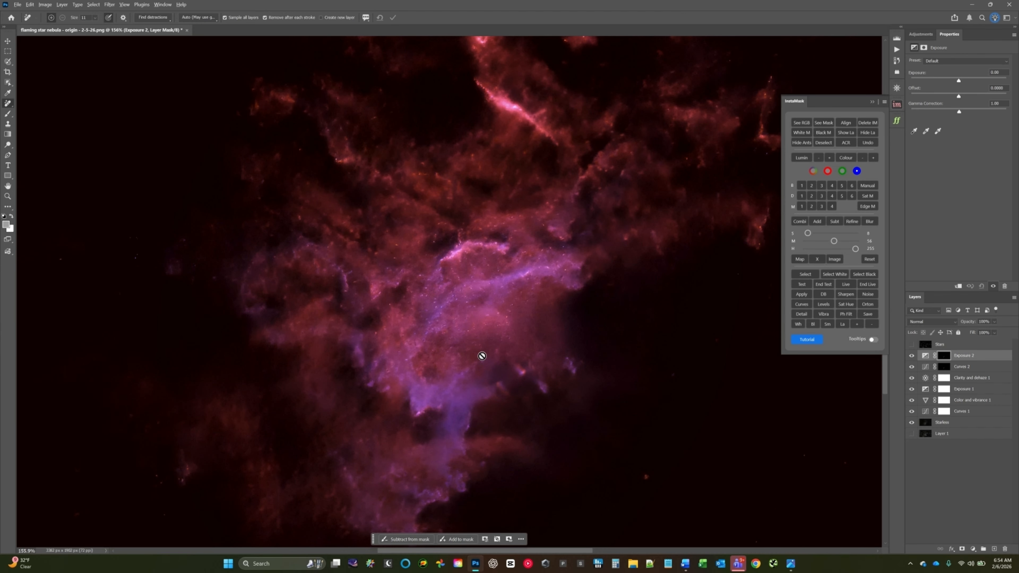
scroll(482, 355, down, 5)
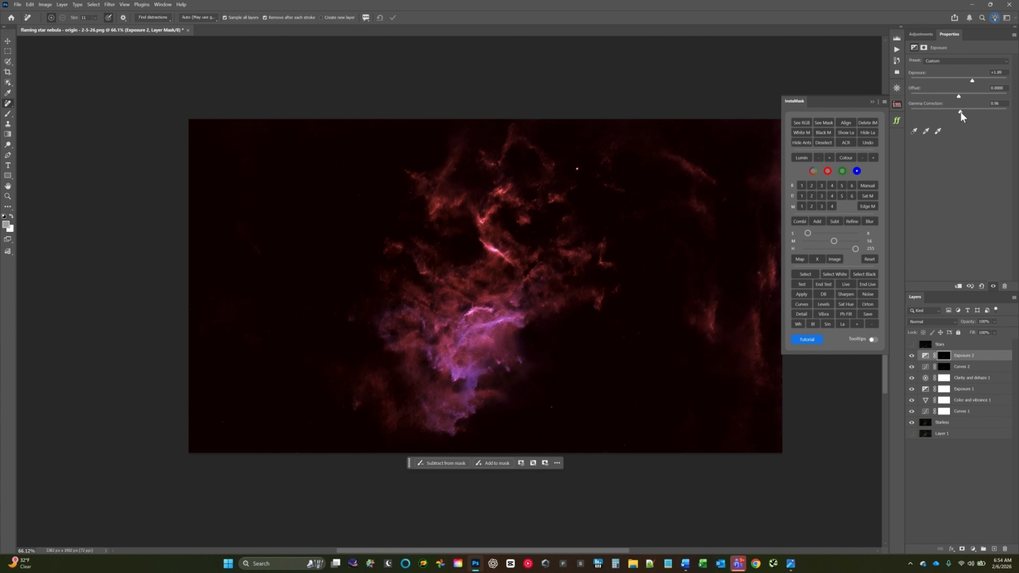
scroll(485, 336, up, 4)
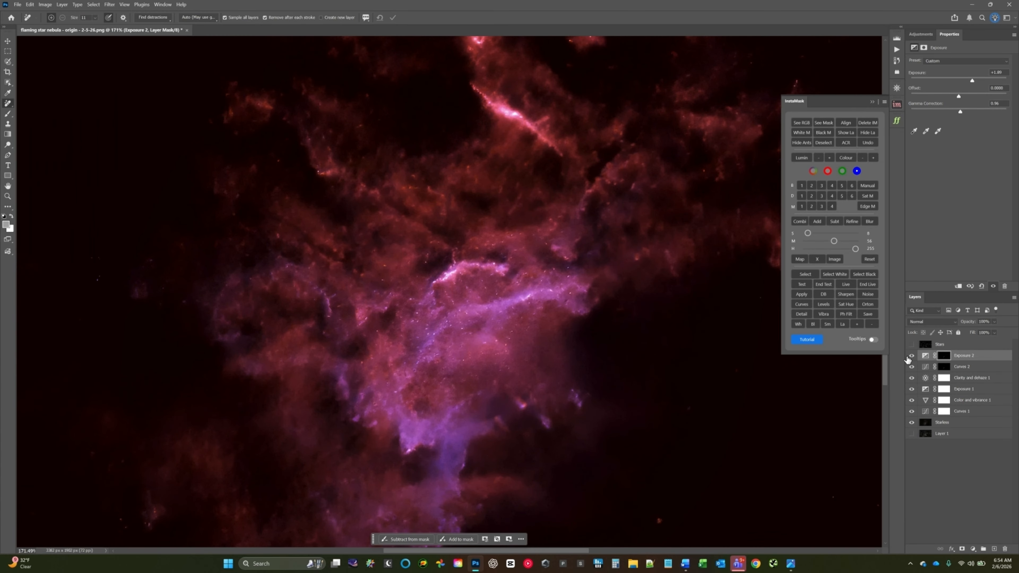
click(912, 356)
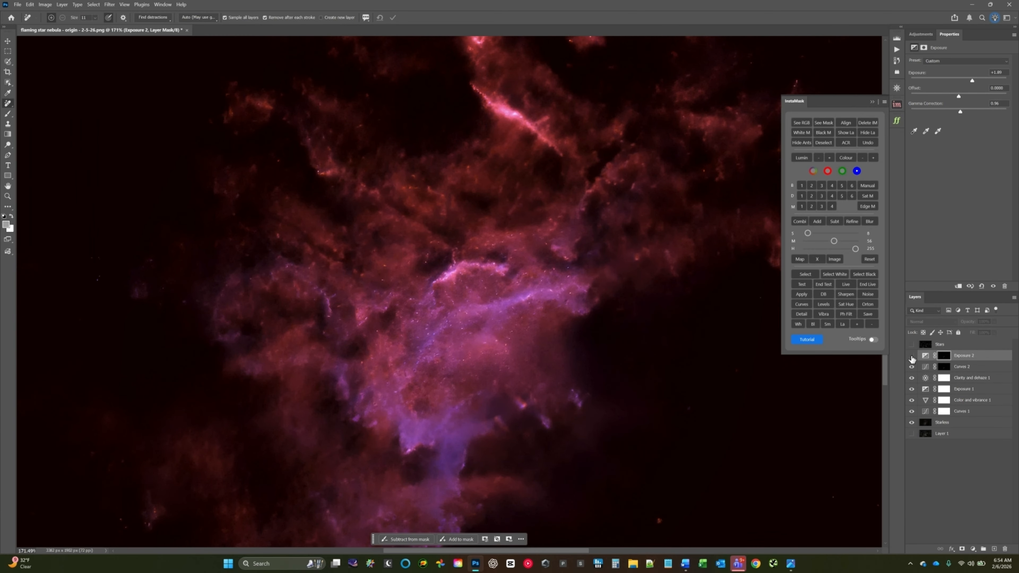
click(912, 356)
click(911, 356)
click(912, 356)
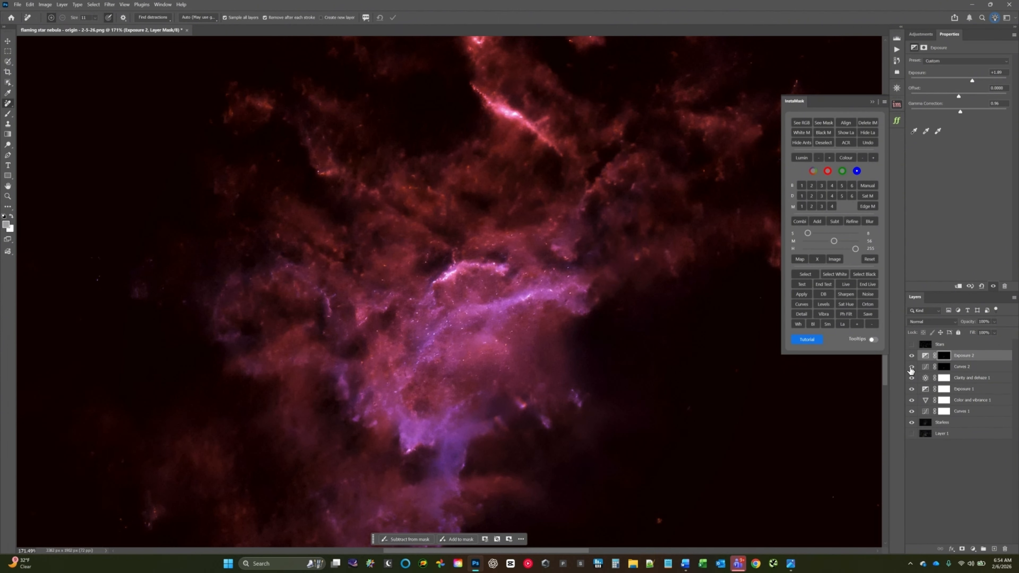
Remove the leftover bright specks in the nebula's violet-pink core on the Starless layer with the Remove tool.
scroll(609, 324, down, 6)
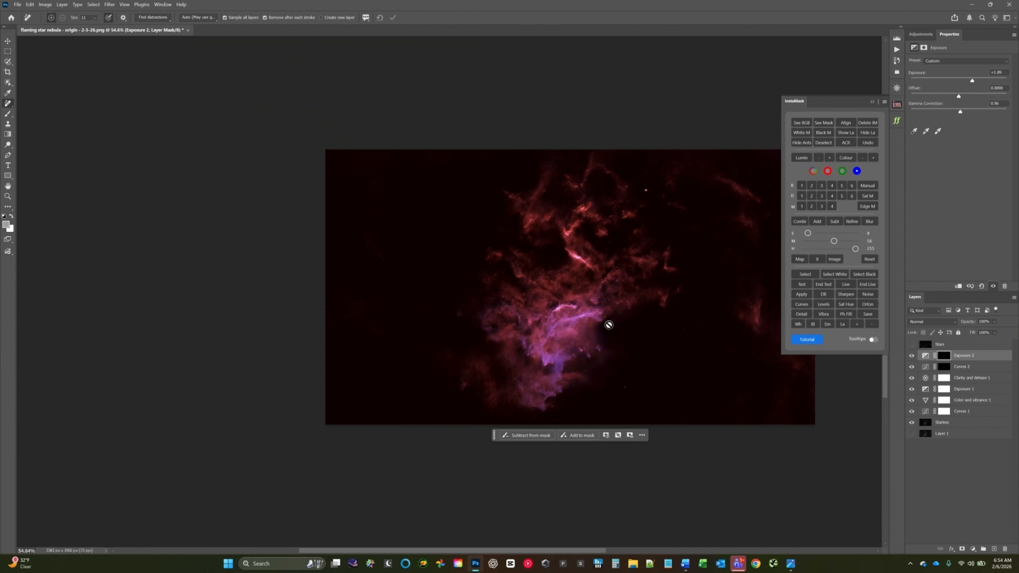
scroll(609, 325, up, 7)
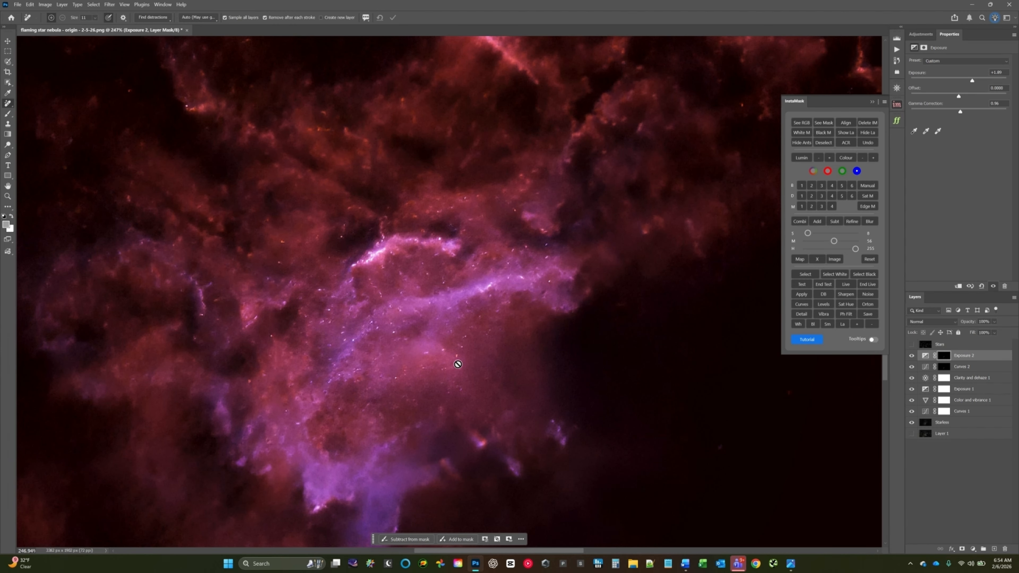
scroll(393, 346, up, 2)
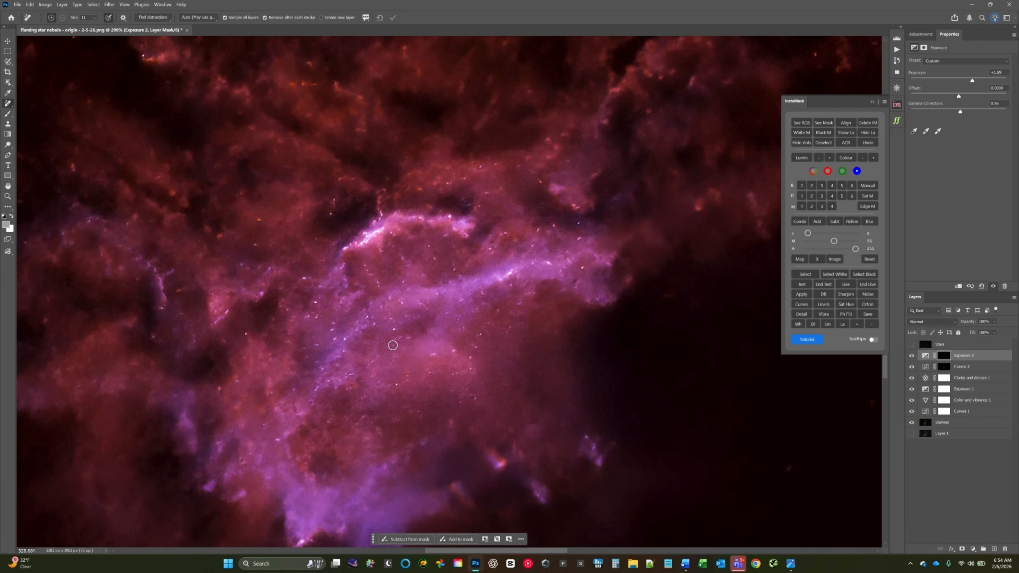
scroll(393, 346, up, 3)
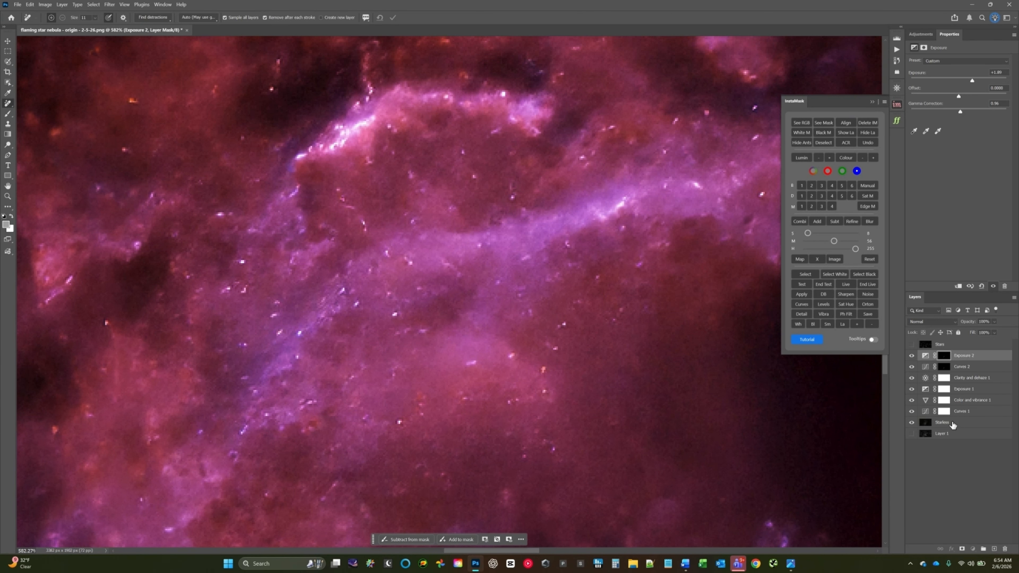
click(953, 424)
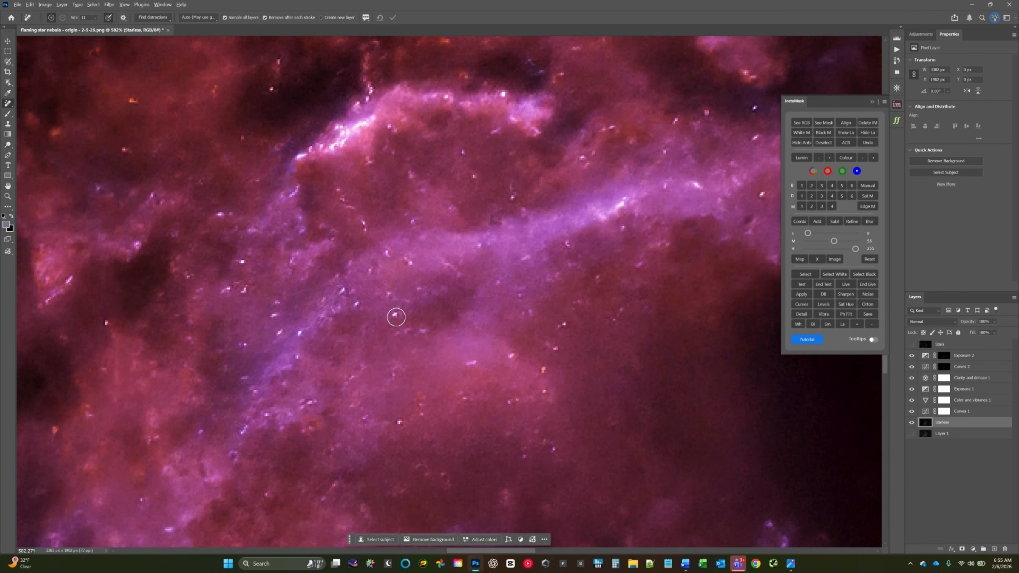
scroll(396, 317, up, 5)
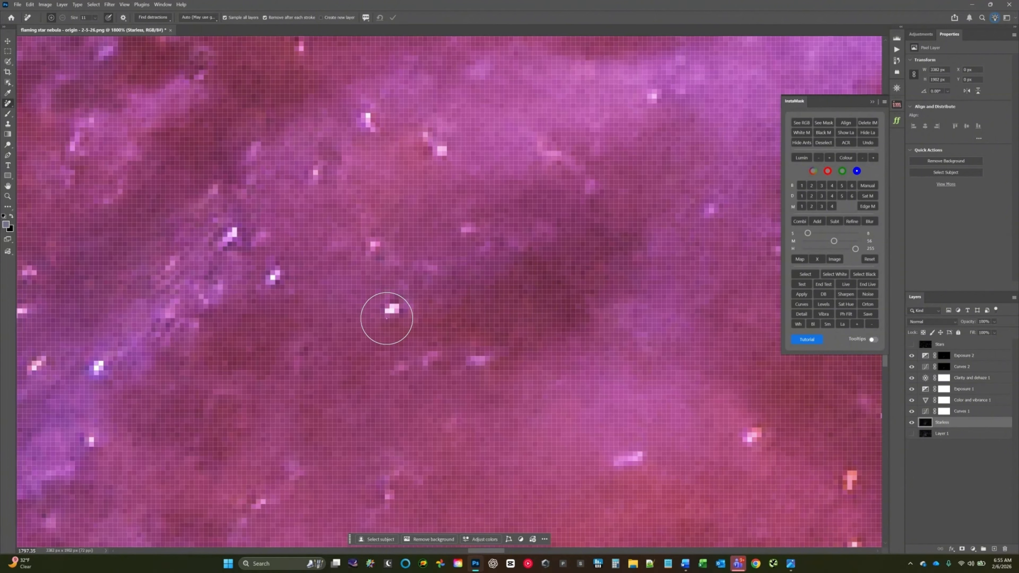
click(387, 319)
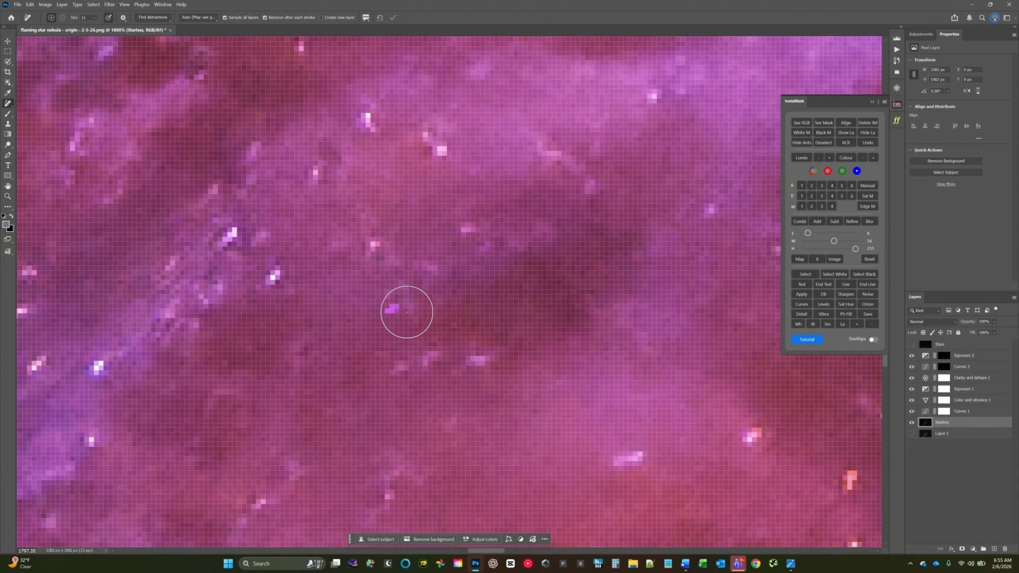
click(407, 312)
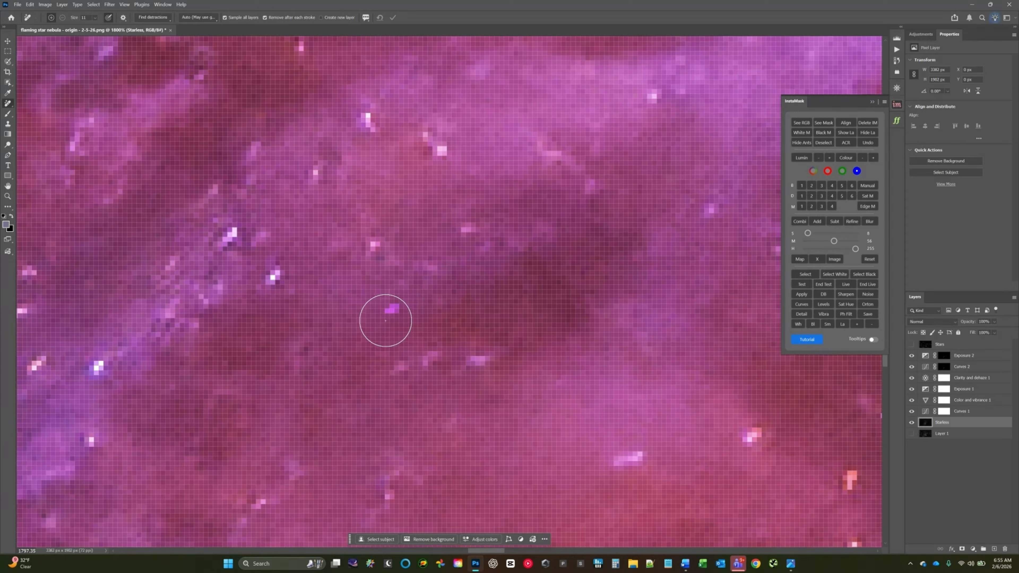
click(390, 313)
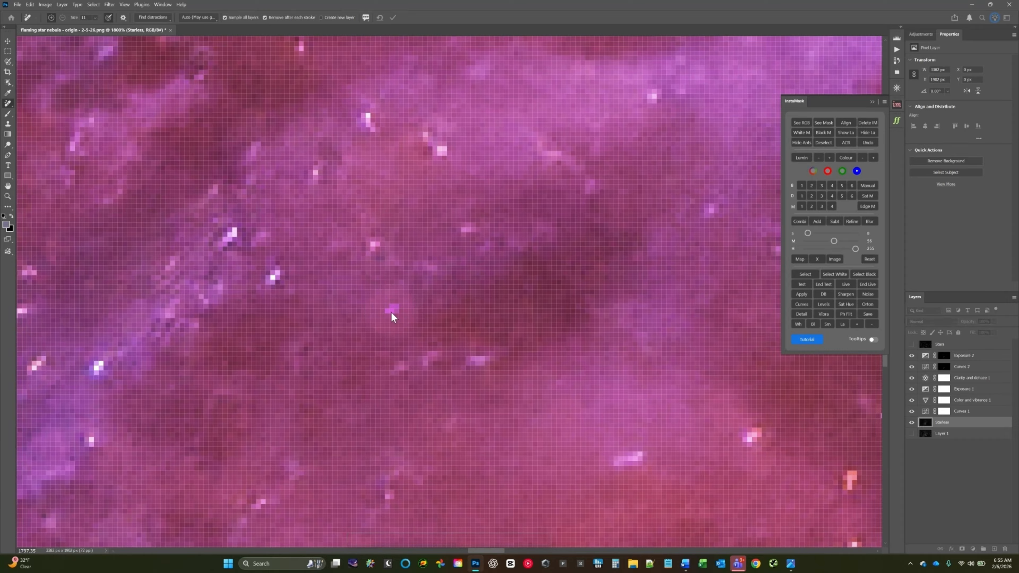
click(392, 314)
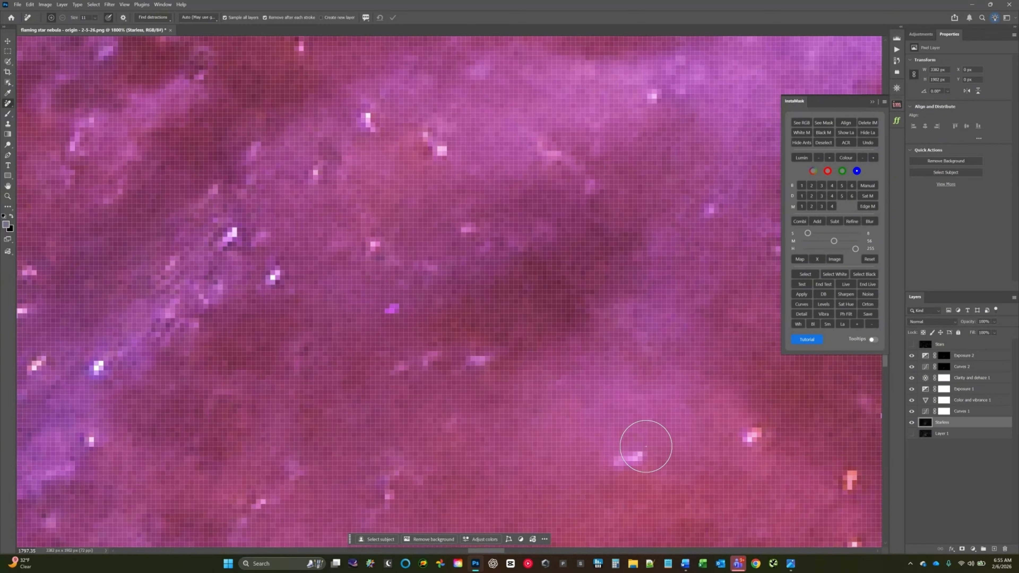
click(755, 441)
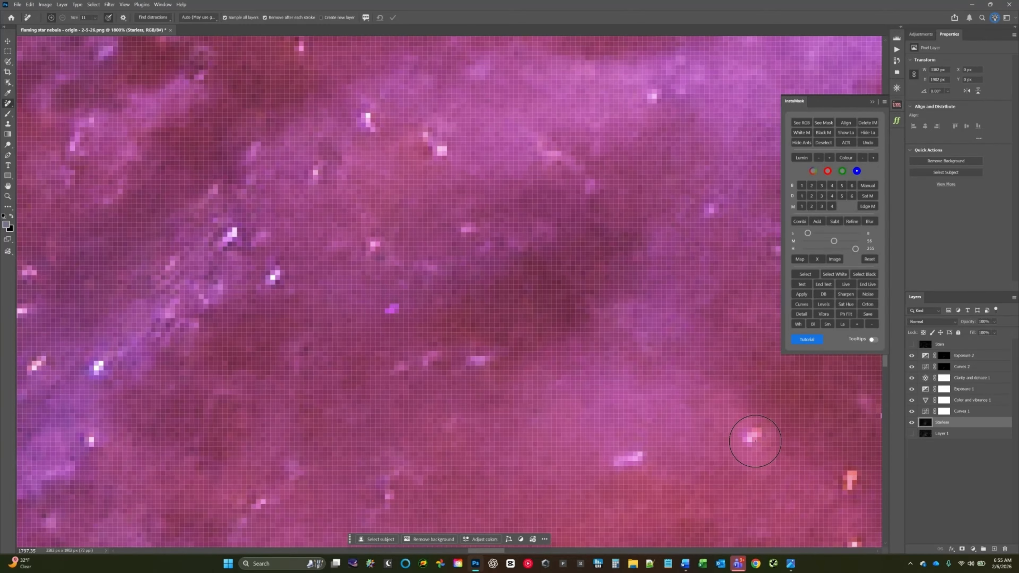
Compare the whole starless nebula with and without the Stars layer.
scroll(736, 439, down, 8)
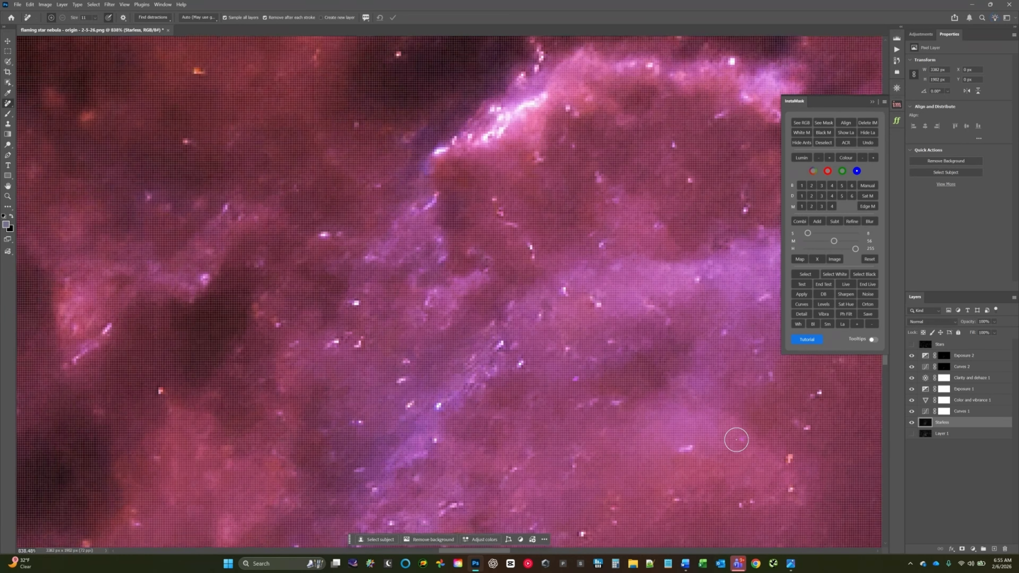
scroll(736, 440, down, 3)
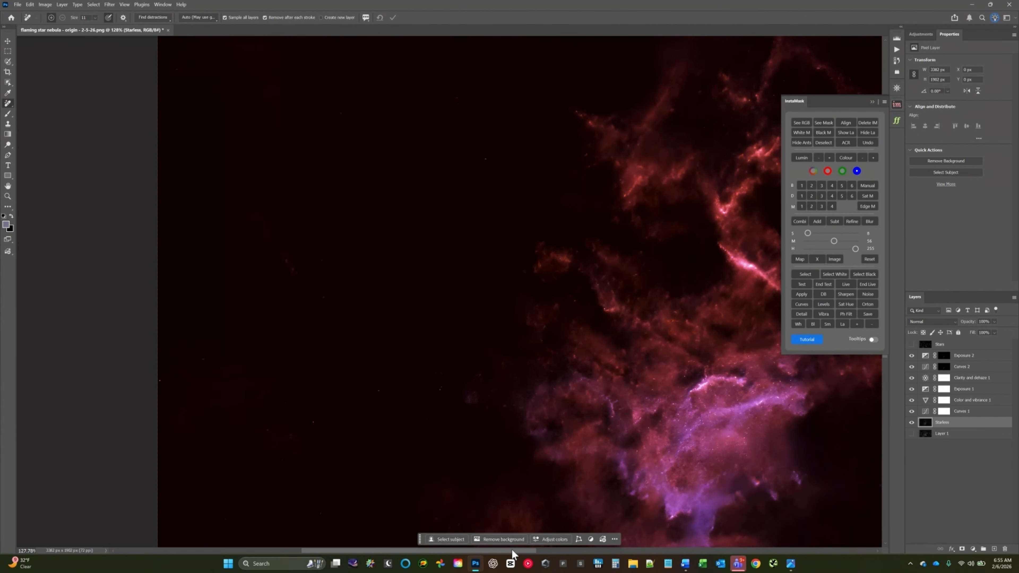
drag(512, 549, 572, 547)
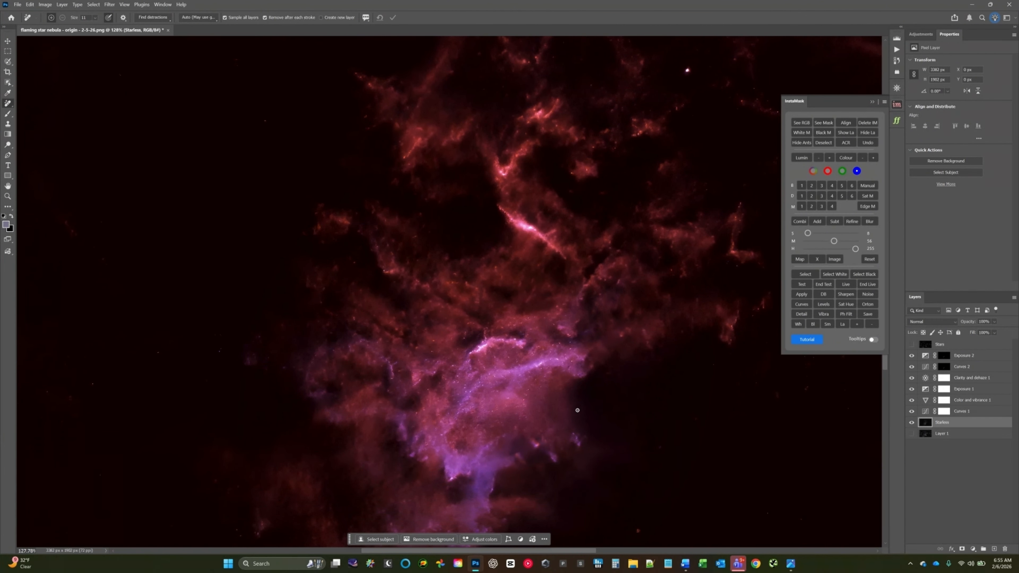
scroll(563, 360, down, 3)
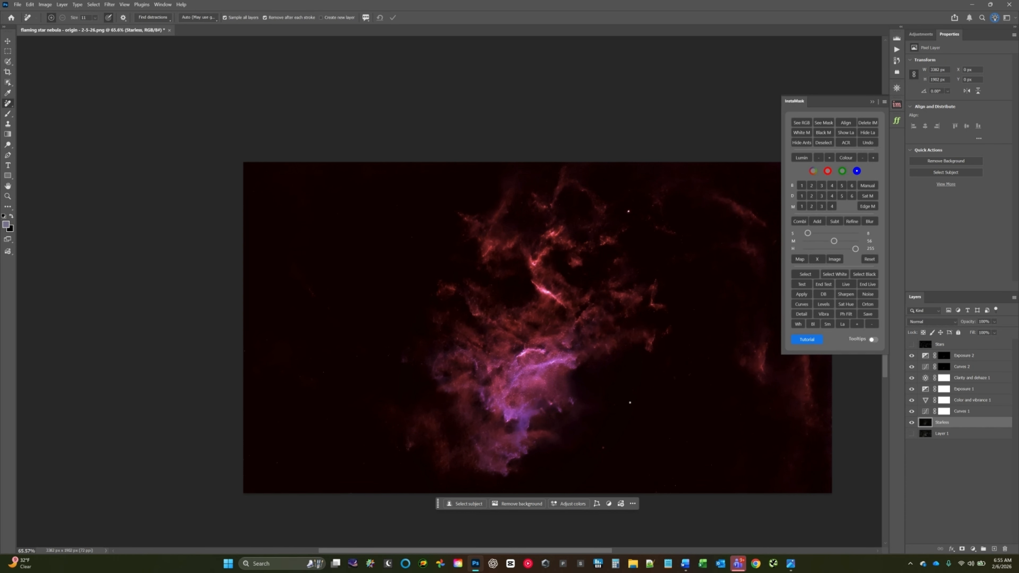
click(912, 345)
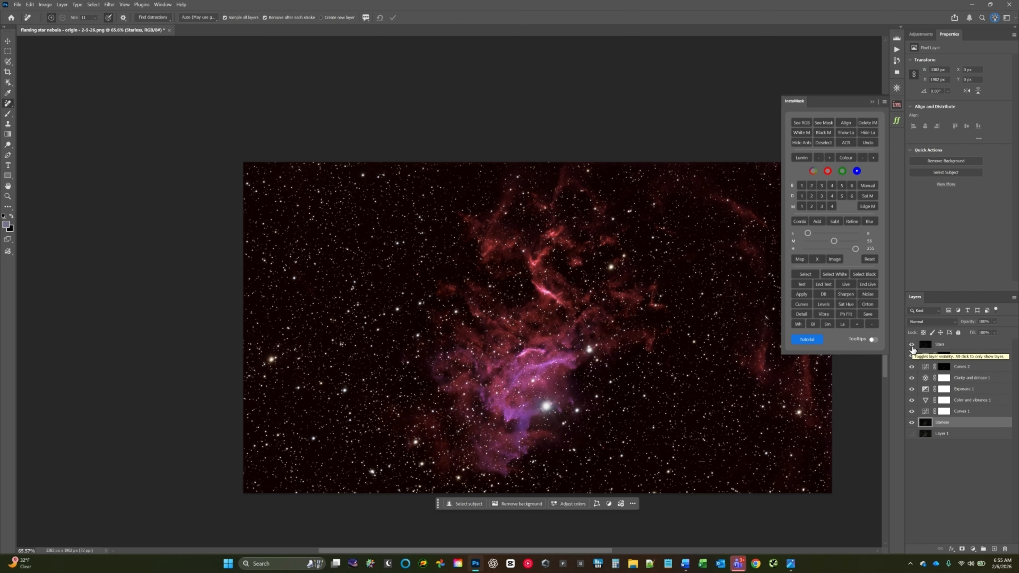
click(912, 347)
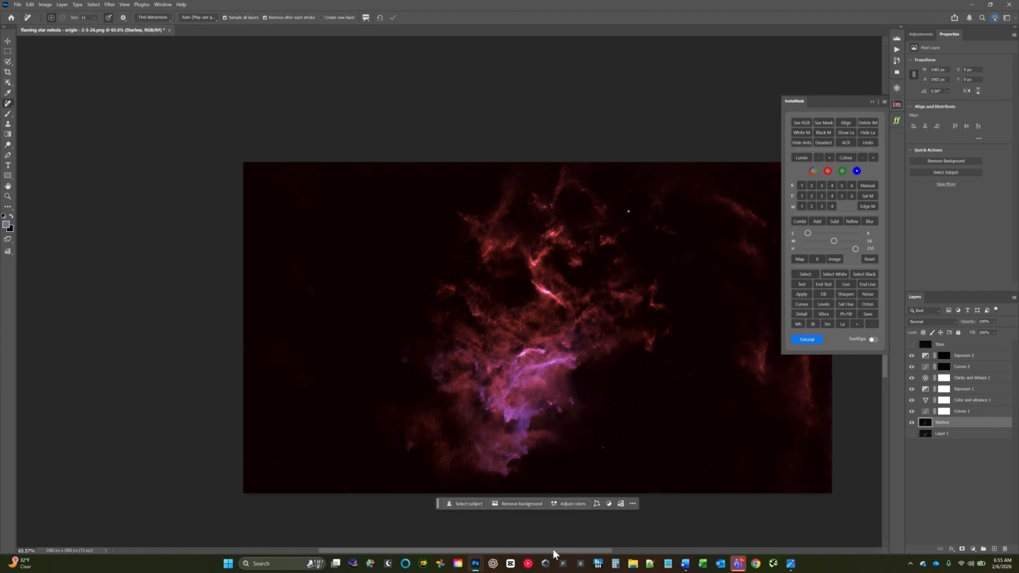
Show the Stars layer and hide the Starless layer to isolate the stars.
drag(552, 549, 574, 549)
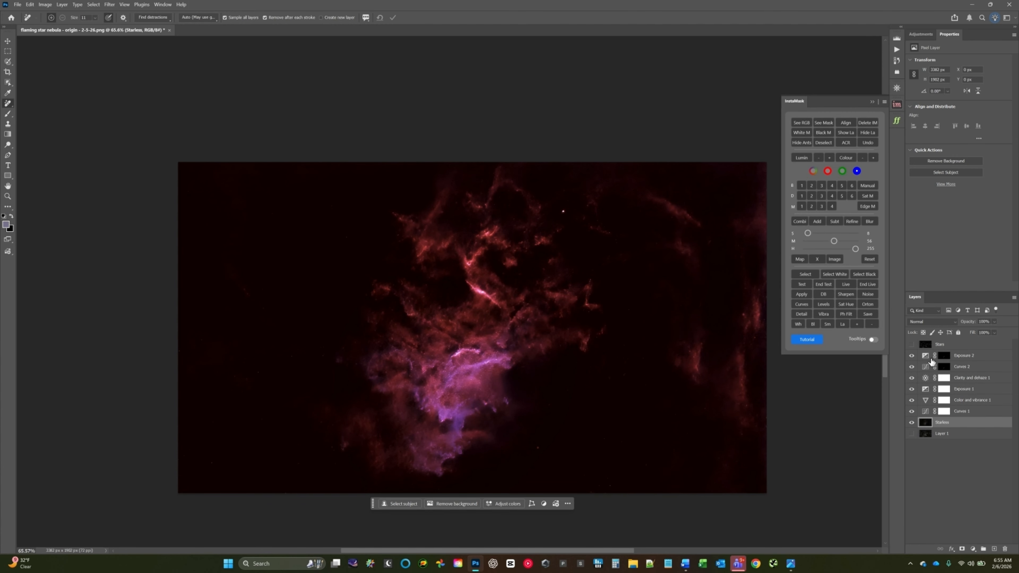
click(911, 345)
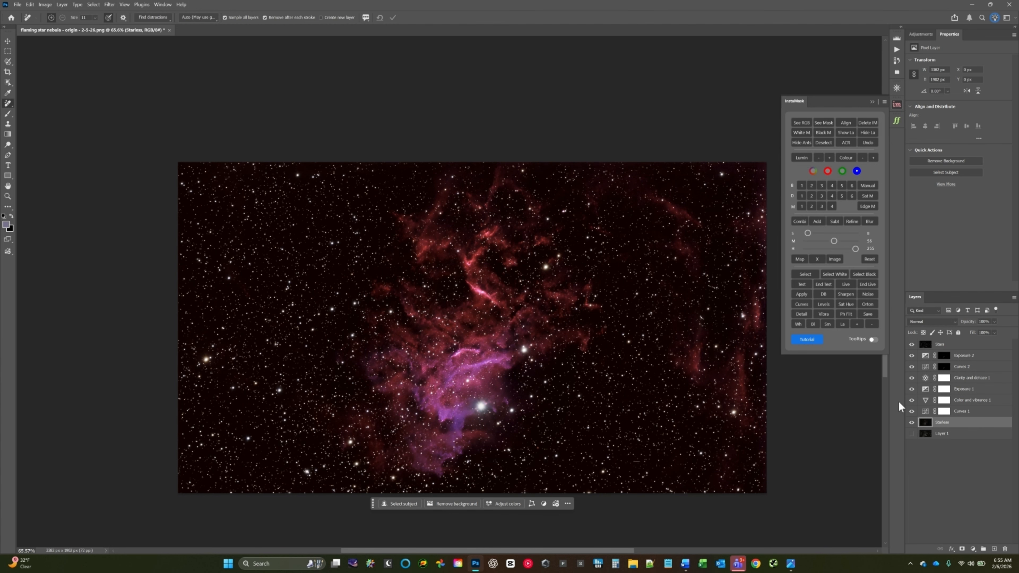
click(911, 423)
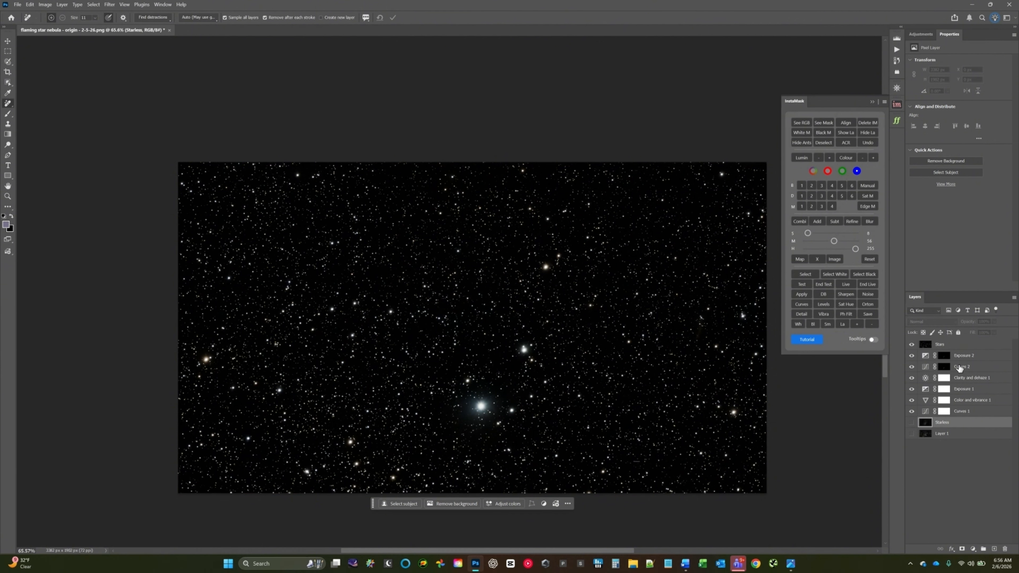
Duplicate the Stars layer four times in succession, copying the newest star layer each time within the same document.
click(943, 345)
right_click(943, 346)
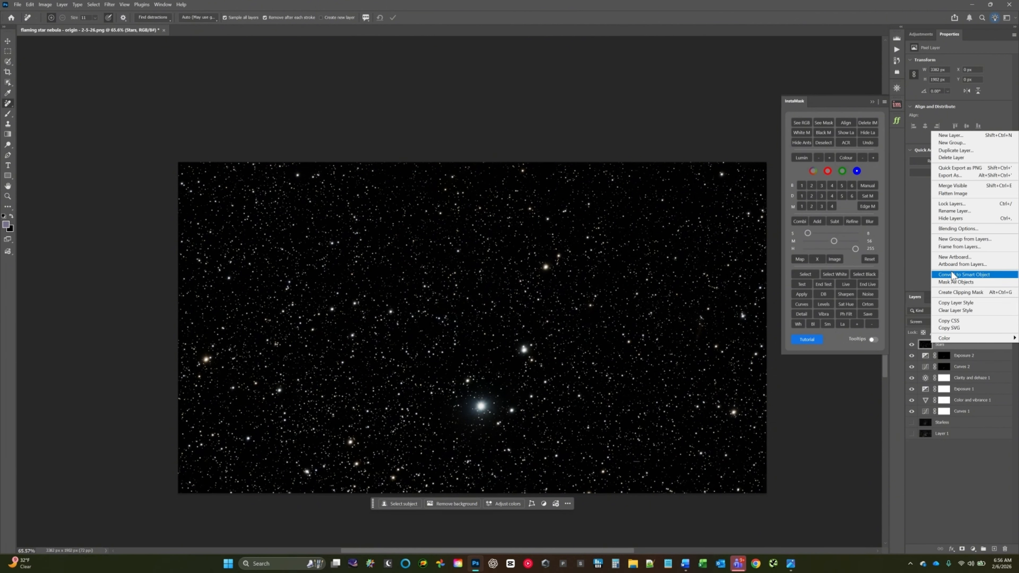
click(947, 153)
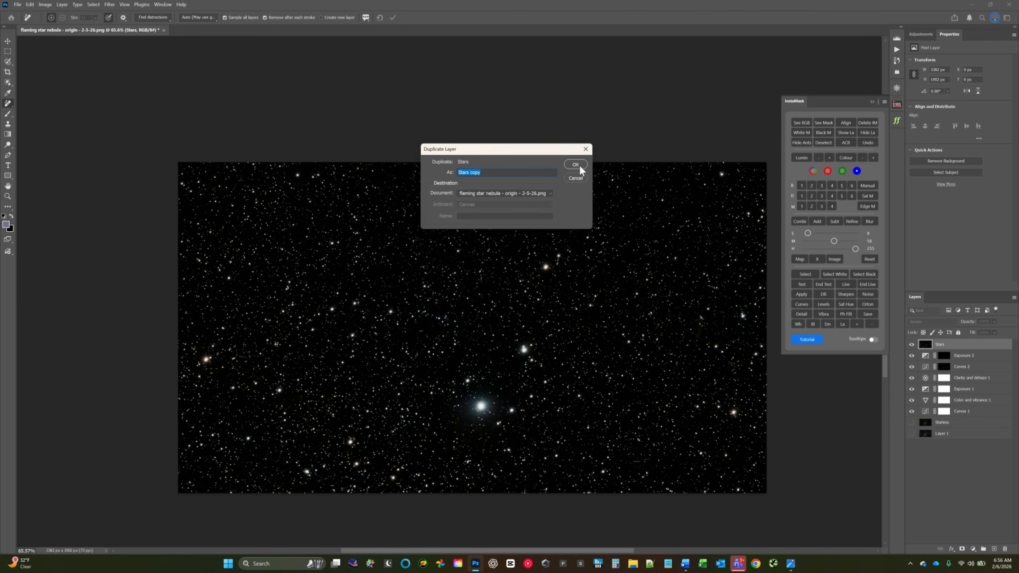
click(581, 166)
right_click(946, 347)
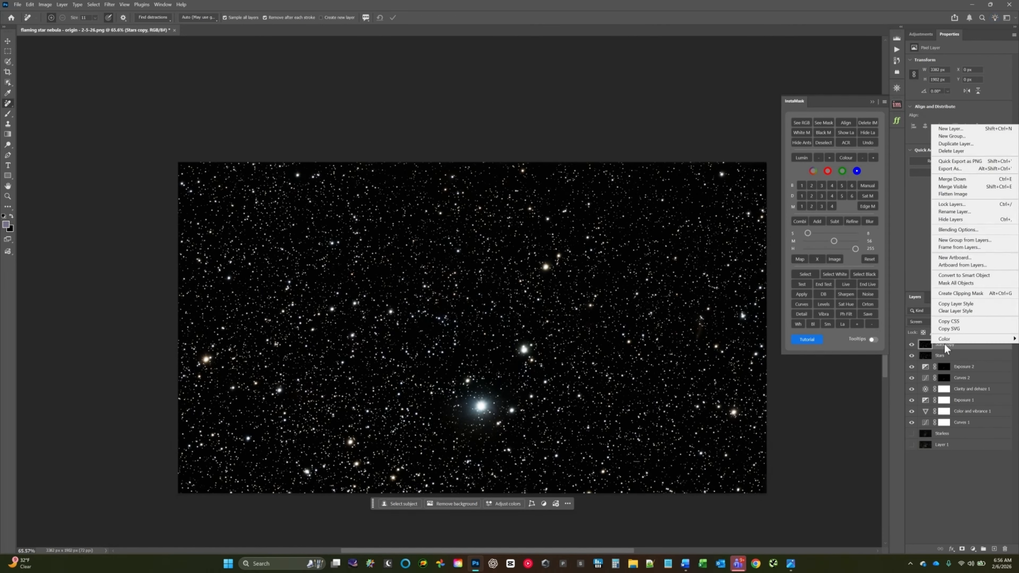
click(956, 143)
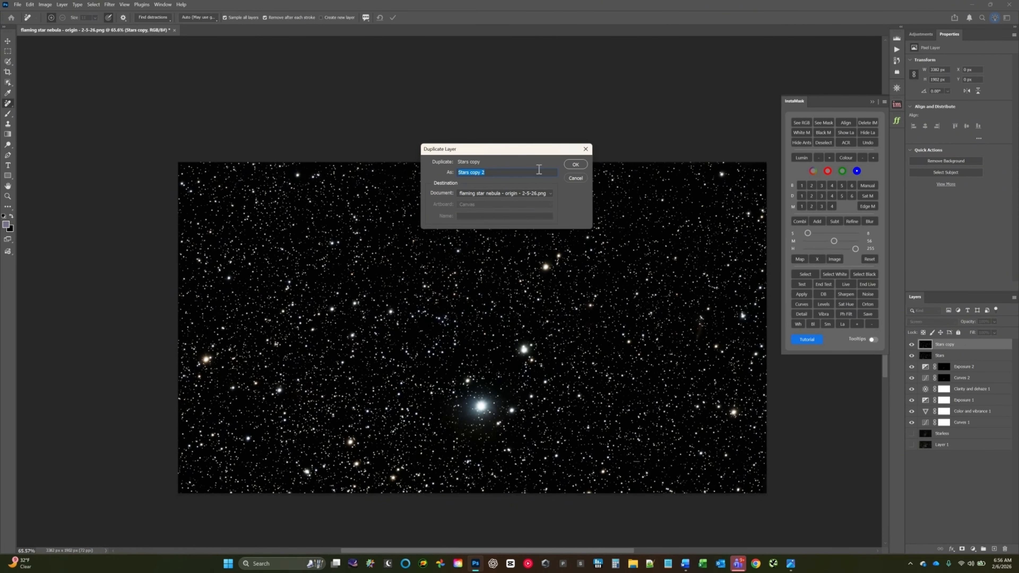
click(576, 164)
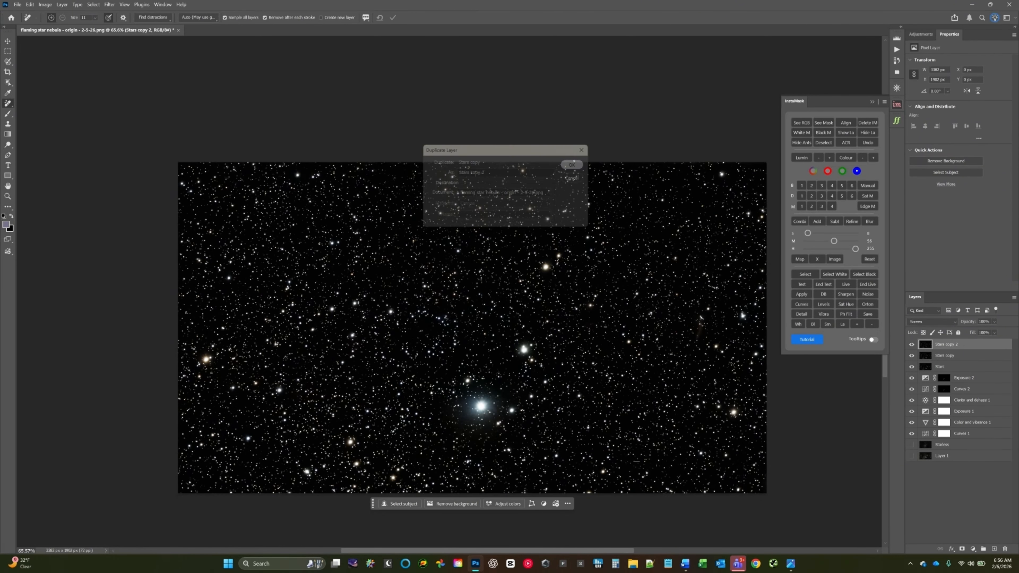
right_click(947, 346)
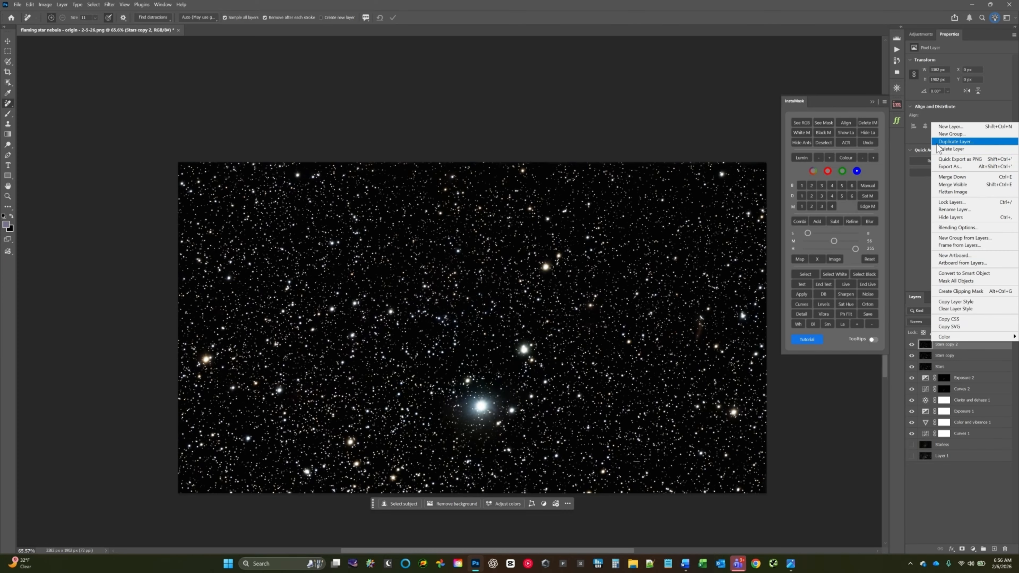
click(951, 142)
click(573, 164)
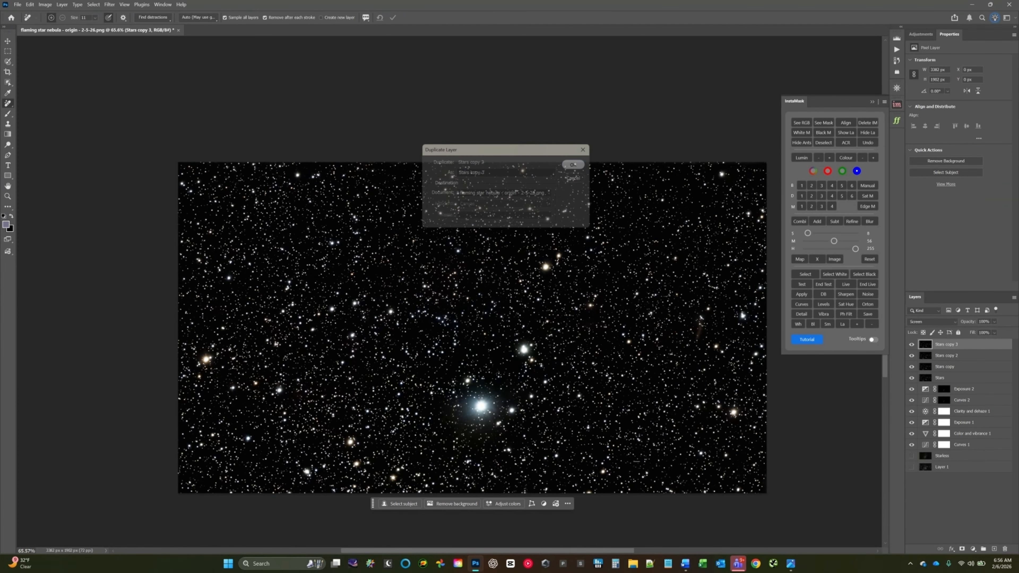
right_click(949, 346)
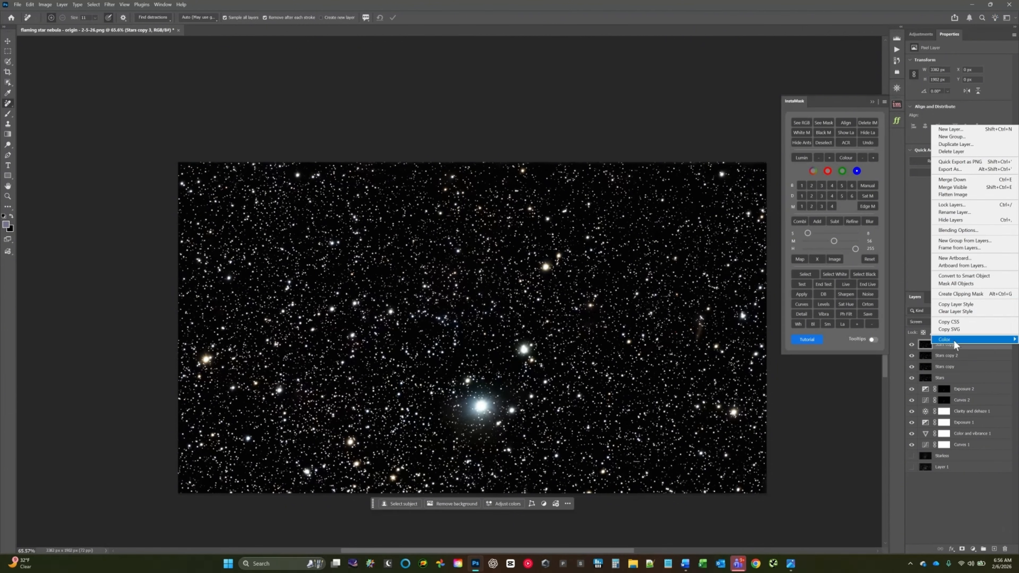
click(953, 144)
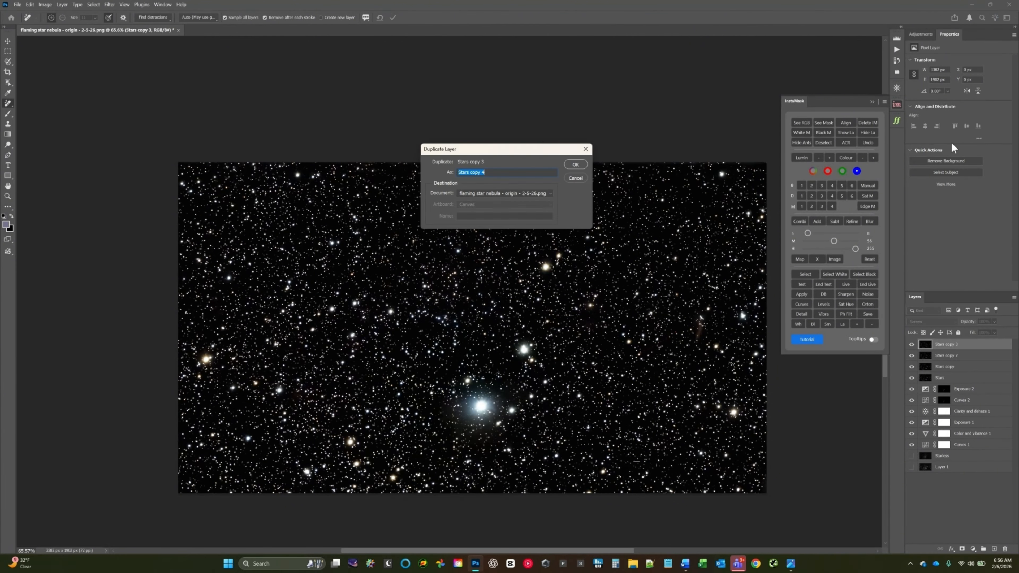
click(574, 165)
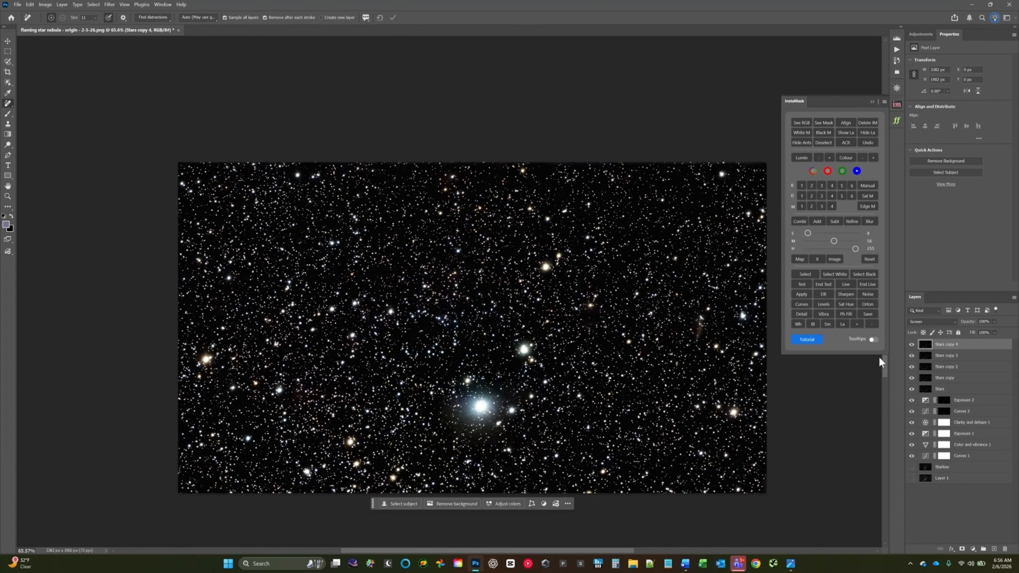
Hide the original Stars layer and the other star duplicates so that only the Stars copy layer is visible.
click(911, 366)
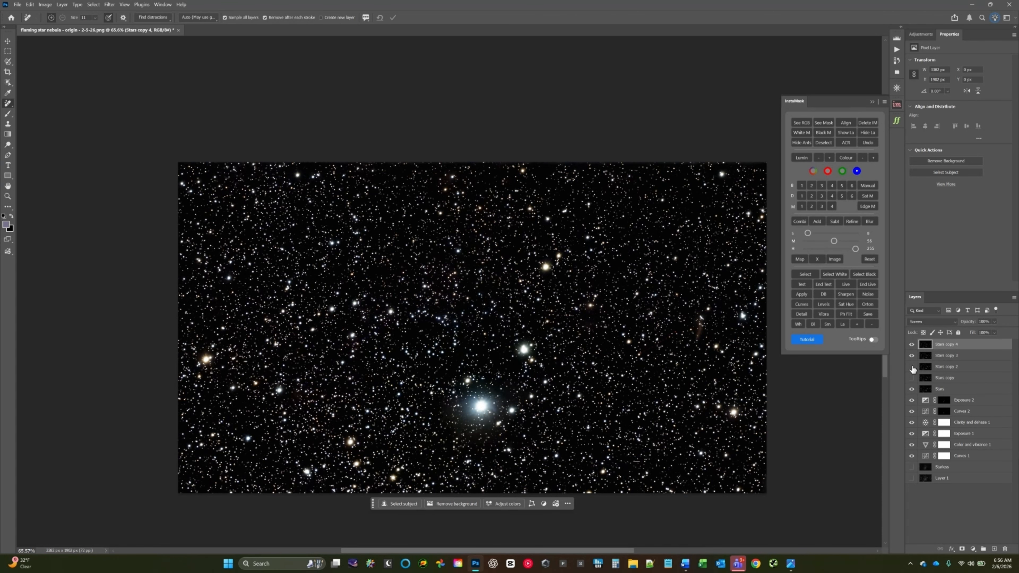
click(912, 355)
click(912, 344)
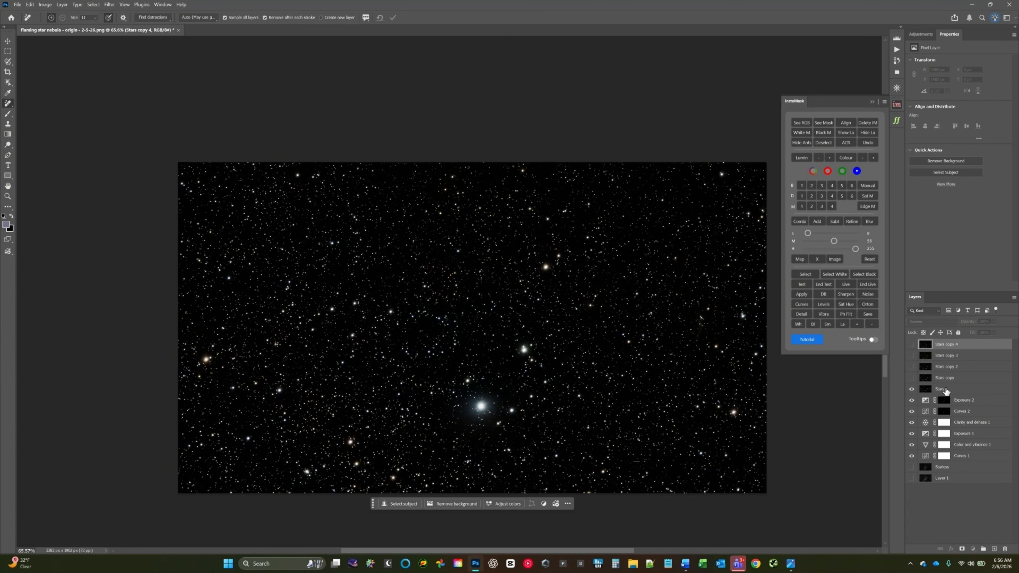
click(948, 389)
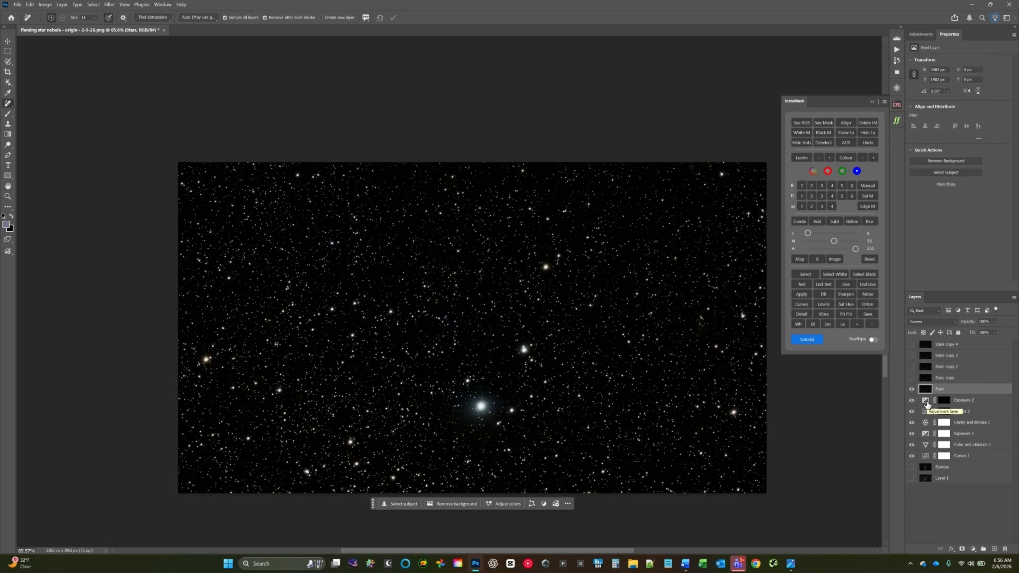
click(911, 389)
click(911, 378)
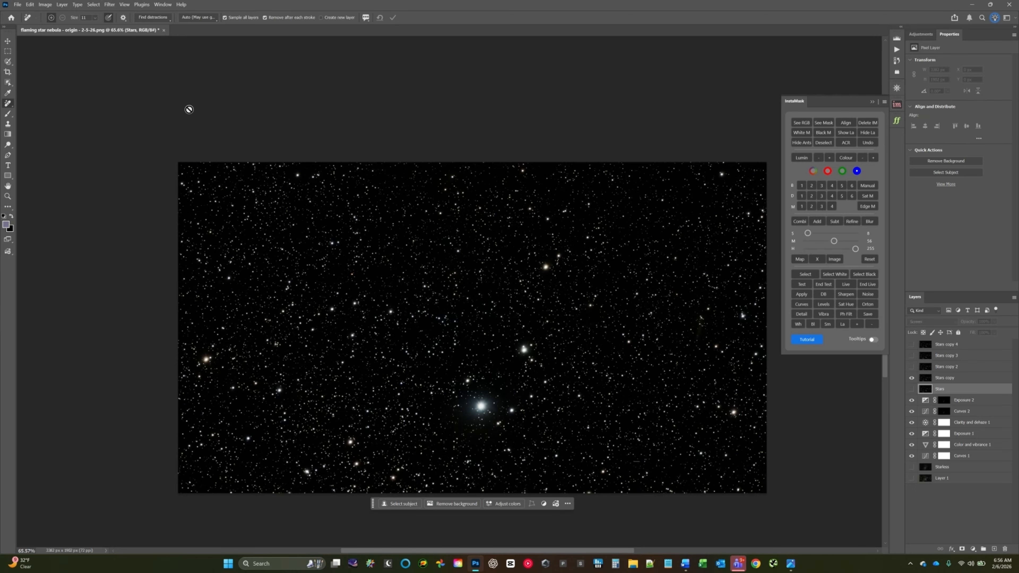
Apply the RC-Astro StarShrink filter to the Stars copy layer with a radius of 5 pixels and a strength of 2.
click(110, 4)
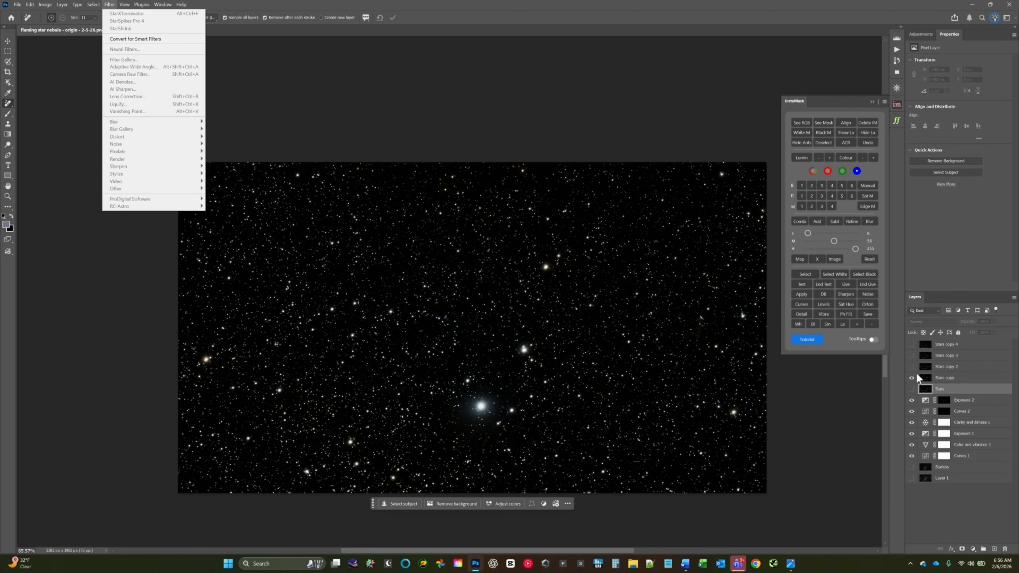
click(957, 391)
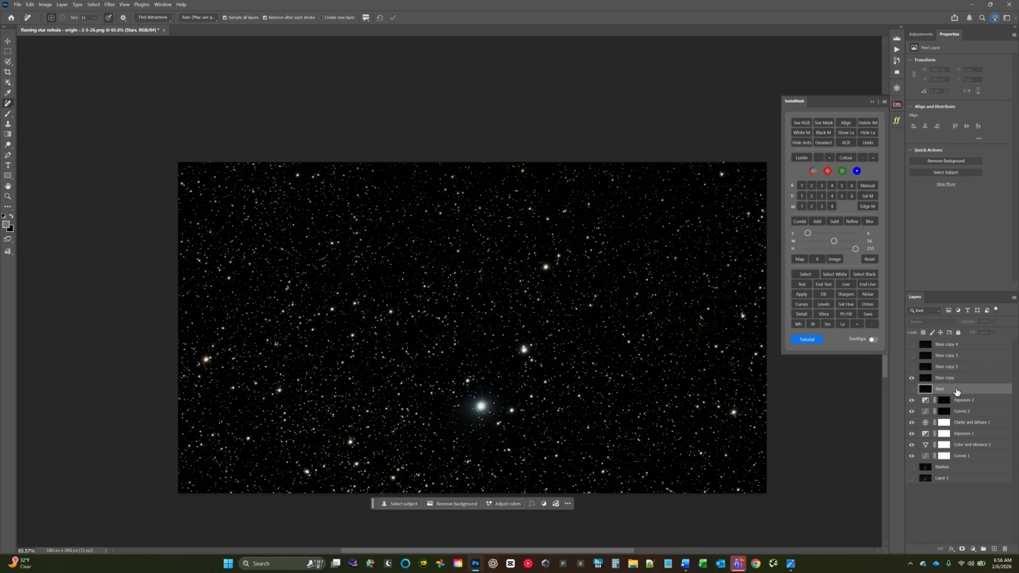
click(944, 380)
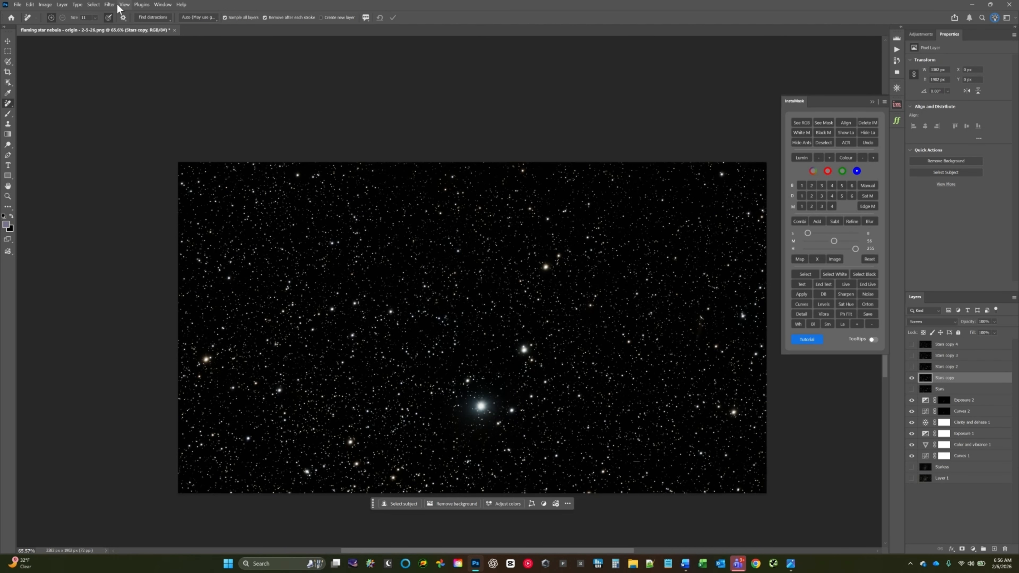
click(110, 5)
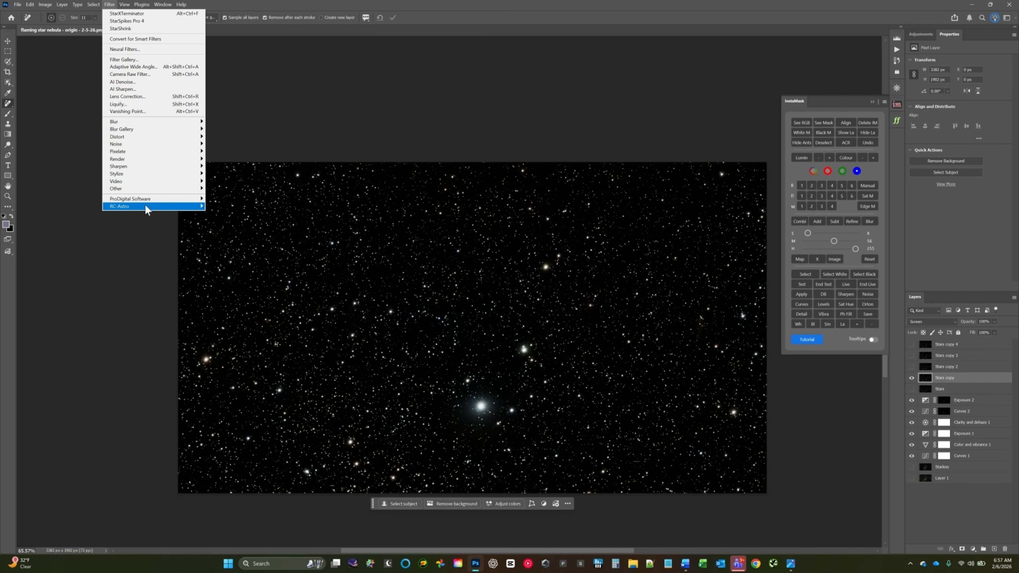
mouse_move(146, 207)
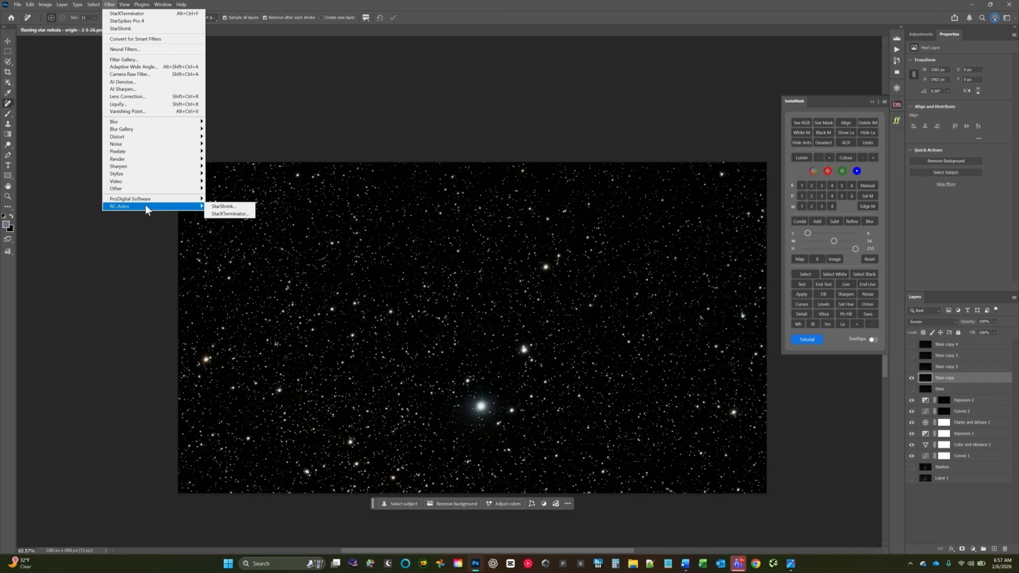
click(221, 207)
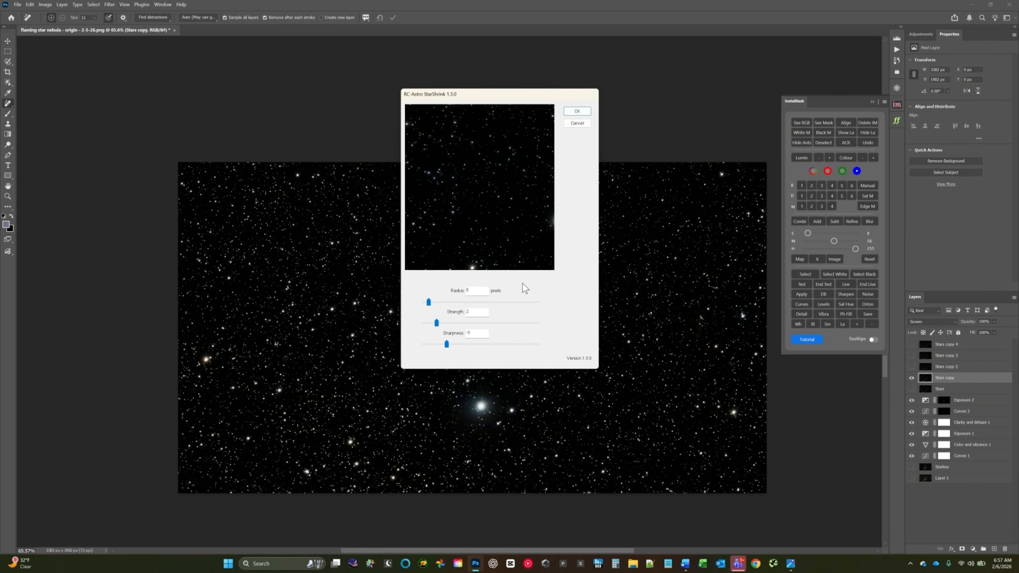
click(577, 112)
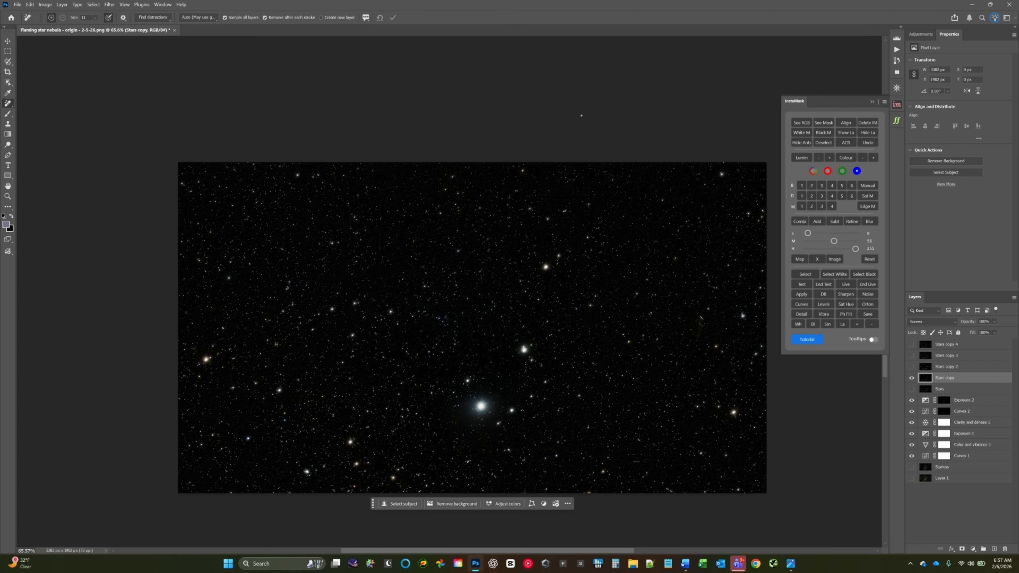
Rename the Stars copy layer as "Stars shrunk".
double_click(947, 378)
click(958, 378)
key(BackSpace)
key(BackSpace)
text(shru)
Isolate the Stars copy 2 layer and start the StarSpikes Pro 4 filter on it with Effects Only enabled.
click(940, 367)
click(912, 378)
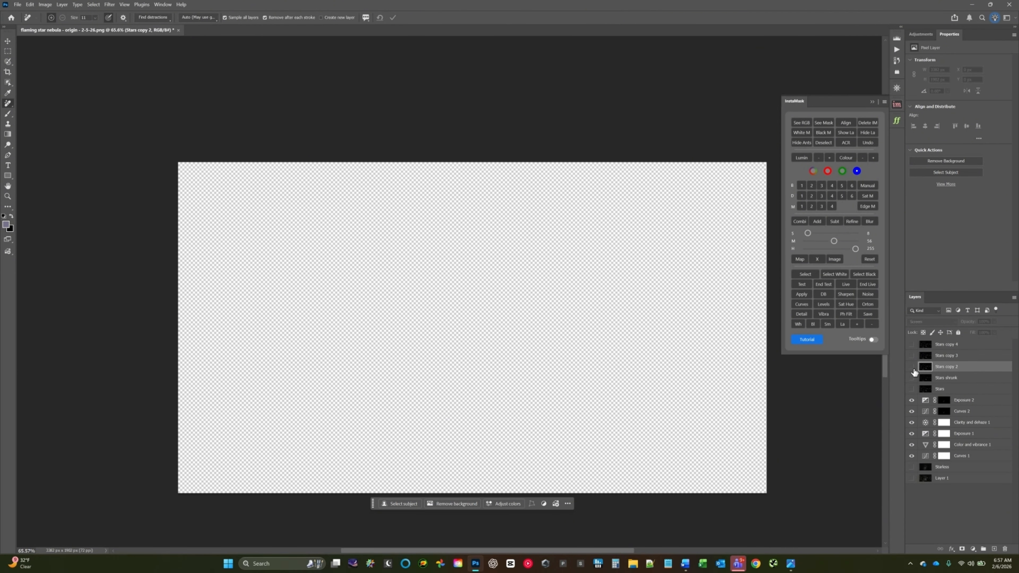
click(911, 367)
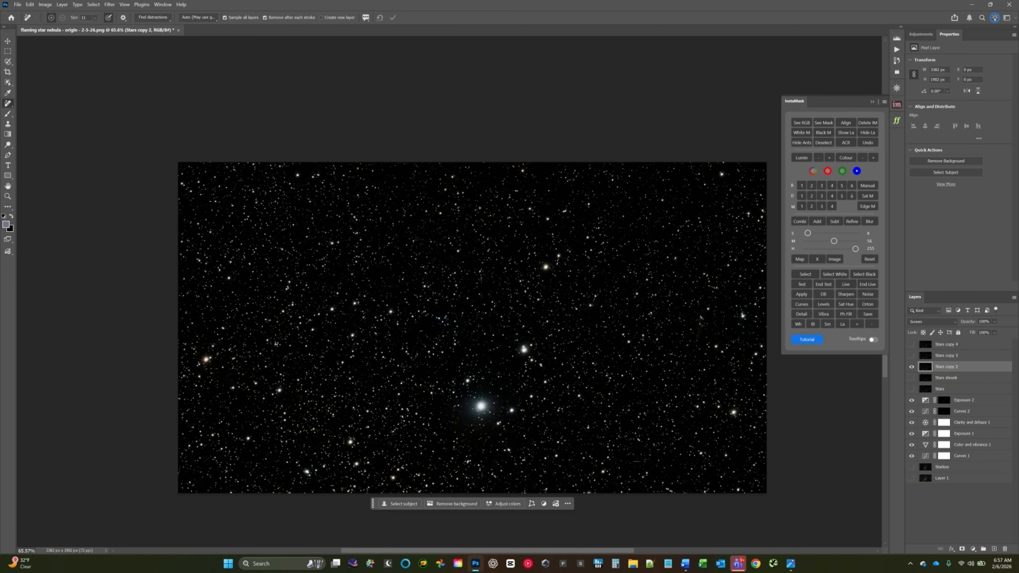
click(110, 6)
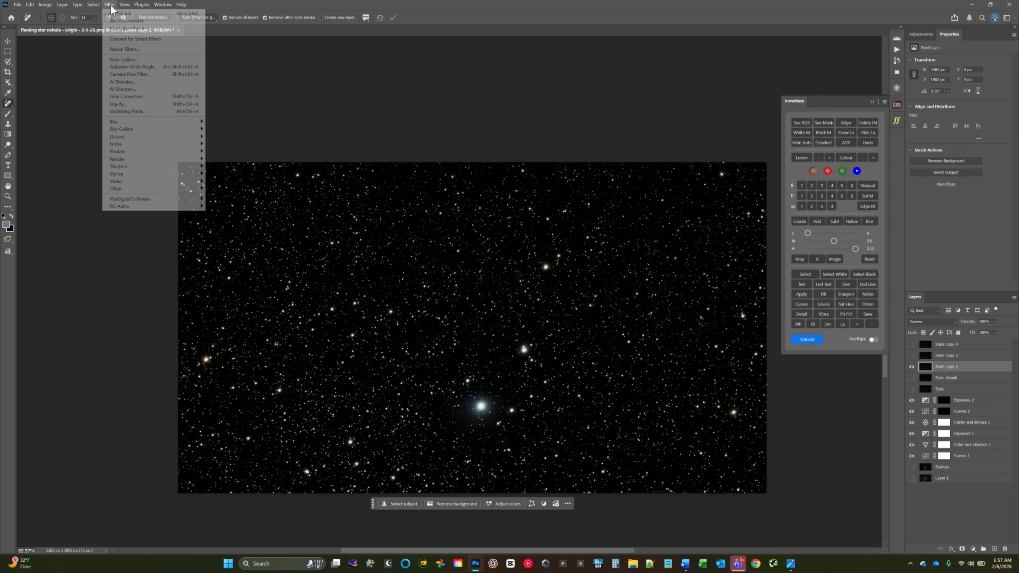
mouse_move(141, 199)
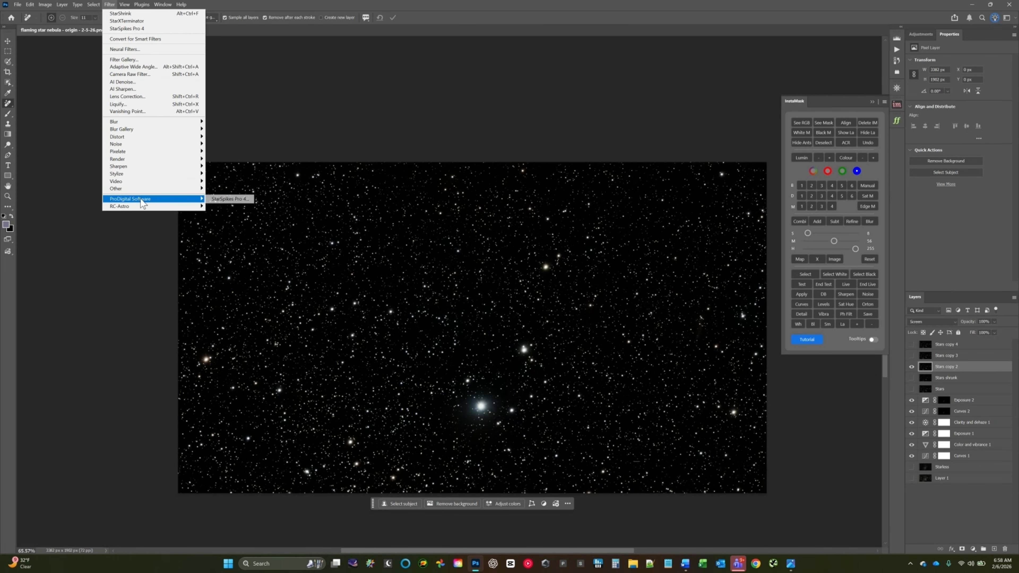
click(236, 200)
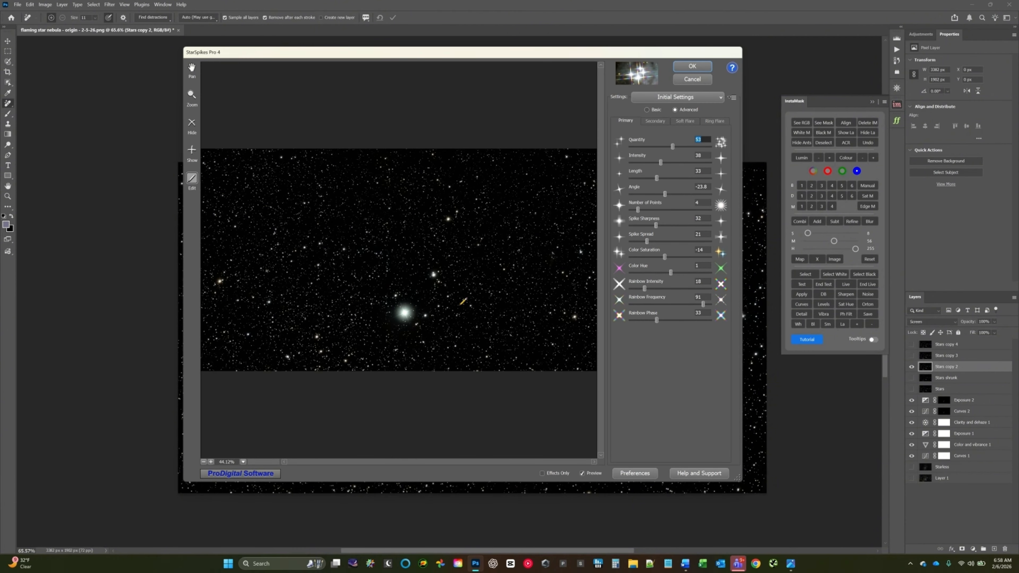
click(549, 475)
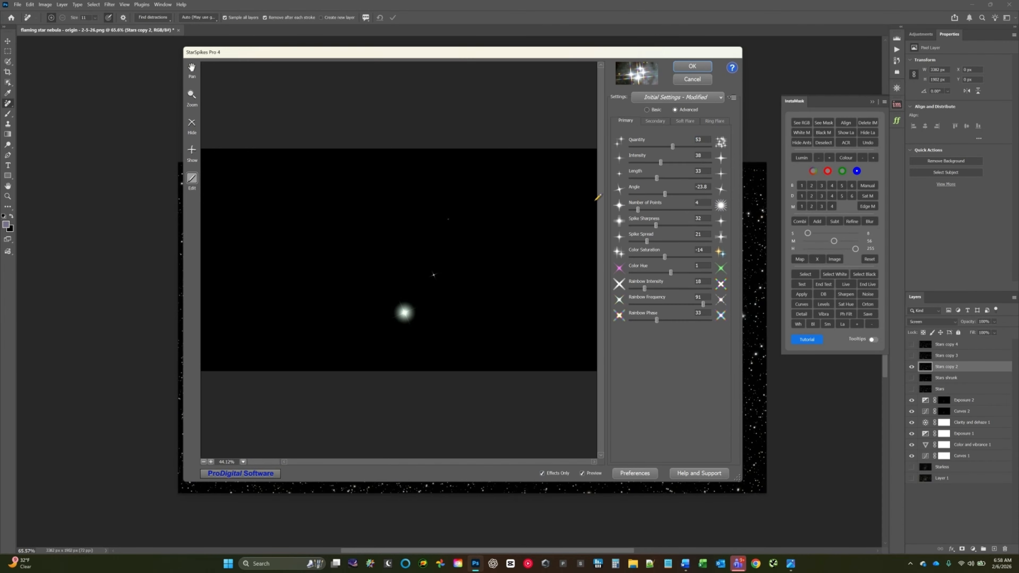
Set the soft flare quantity to 0 and review the ring flare, secondary and primary spike settings.
click(686, 122)
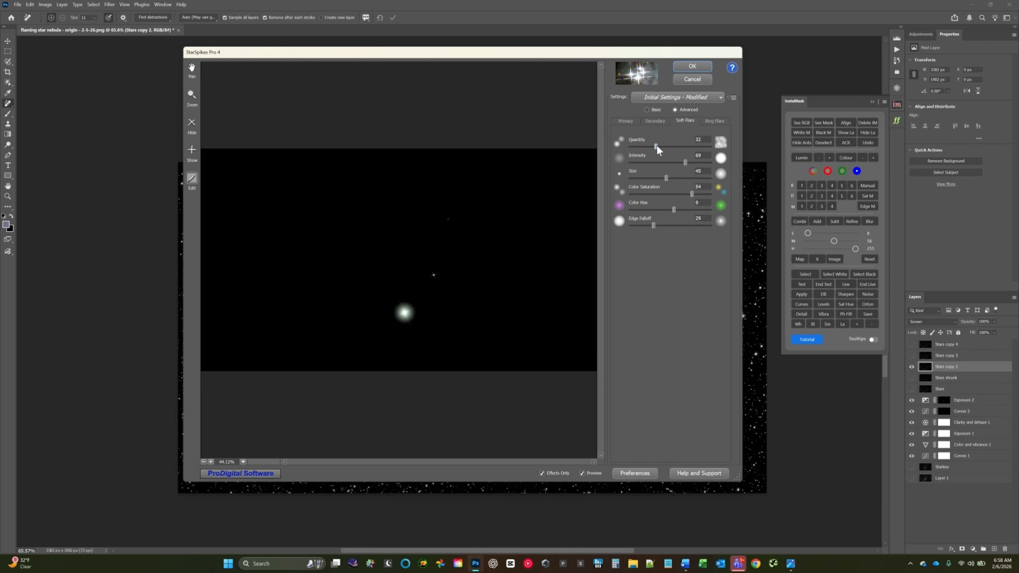
drag(656, 146, 600, 158)
click(716, 121)
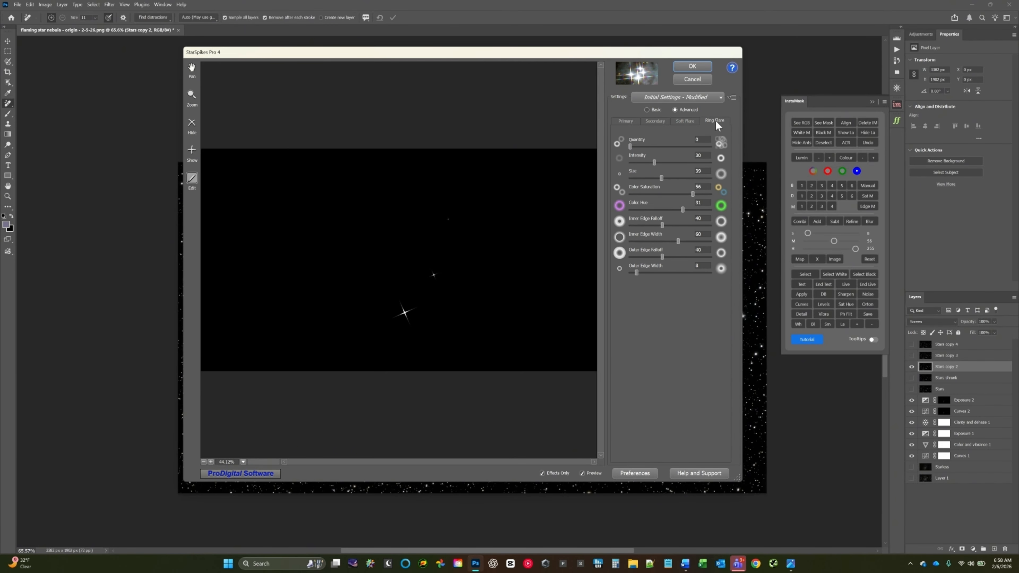
click(652, 121)
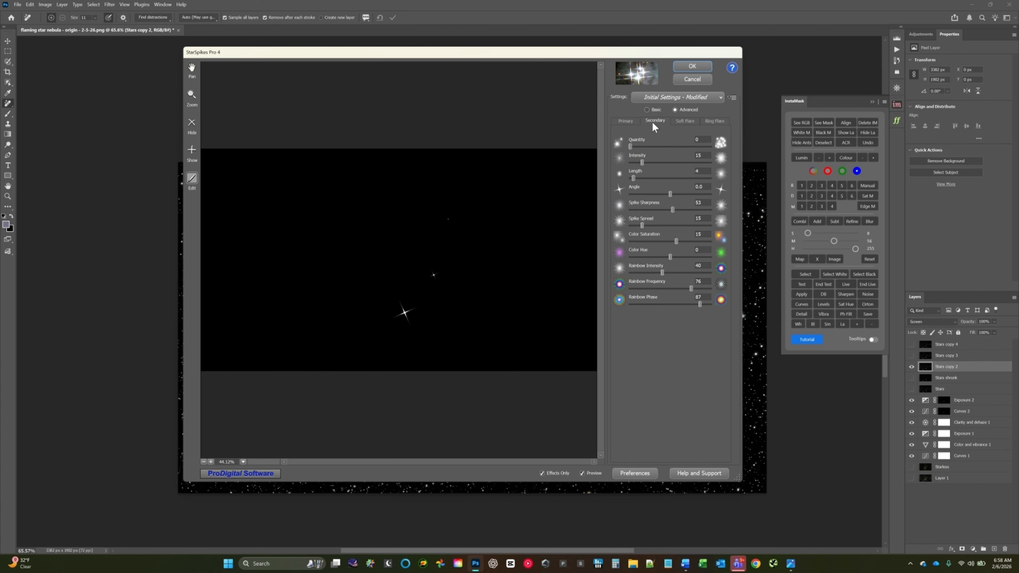
click(625, 119)
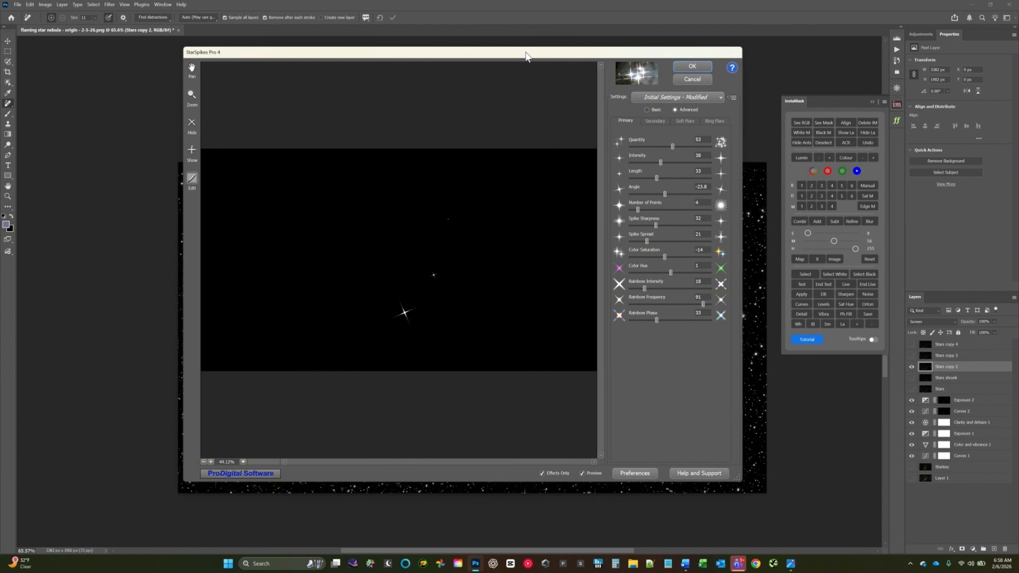
Set the primary spikes' quantity to 52 and their intensity to 73.
drag(529, 54, 4, 123)
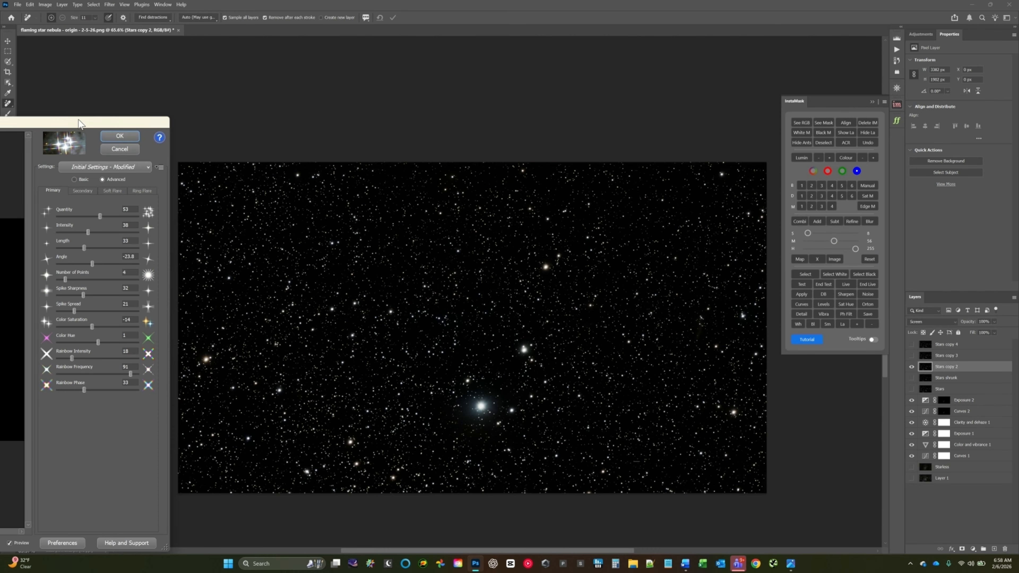
drag(82, 123, 657, 74)
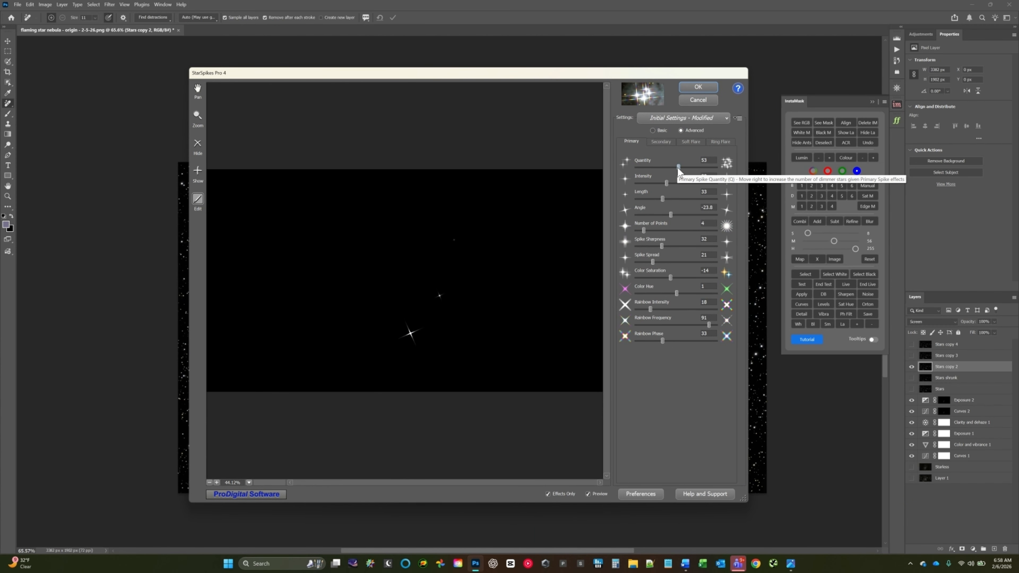
drag(678, 168, 673, 171)
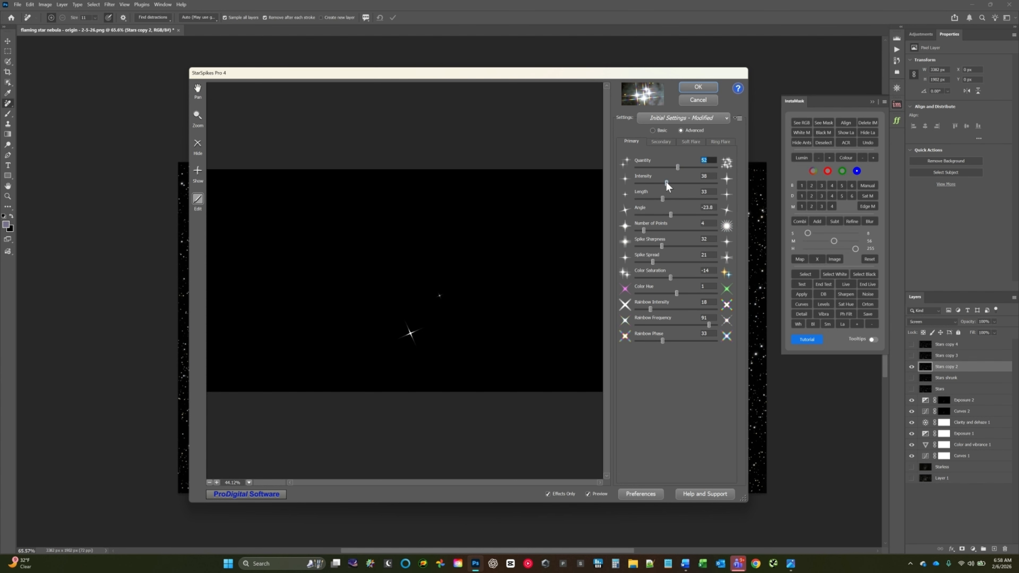
mouse_move(667, 181)
mouse_down()
mouse_move(696, 183)
mouse_move(686, 181)
mouse_up()
Add a ring flare with quantity 7 and slightly increase its size and intensity.
click(721, 142)
click(638, 167)
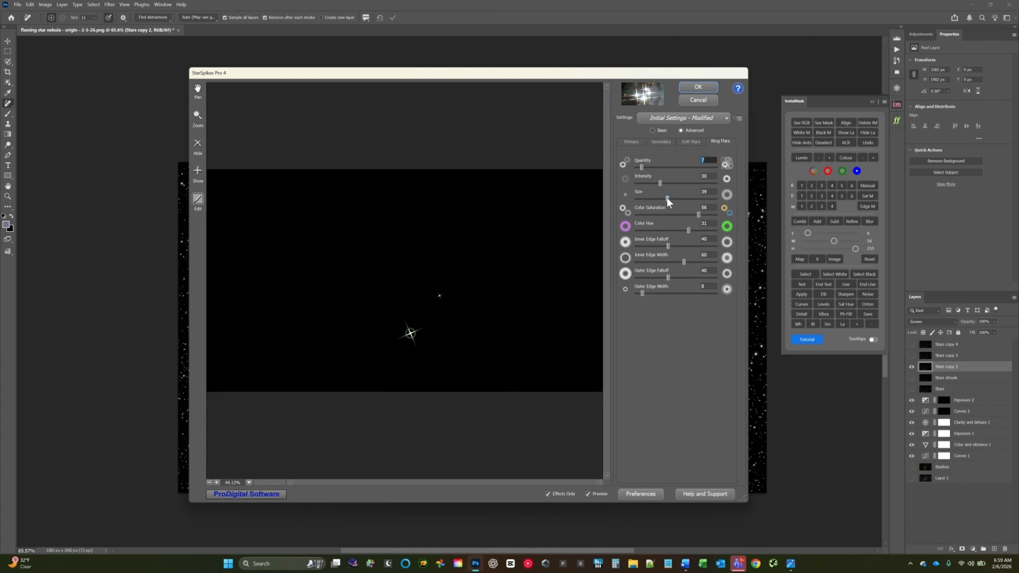
drag(667, 199, 669, 199)
drag(661, 185, 664, 185)
Set the soft flare quantity to 2 and apply the star spikes effect to the Stars copy 2 layer.
click(691, 141)
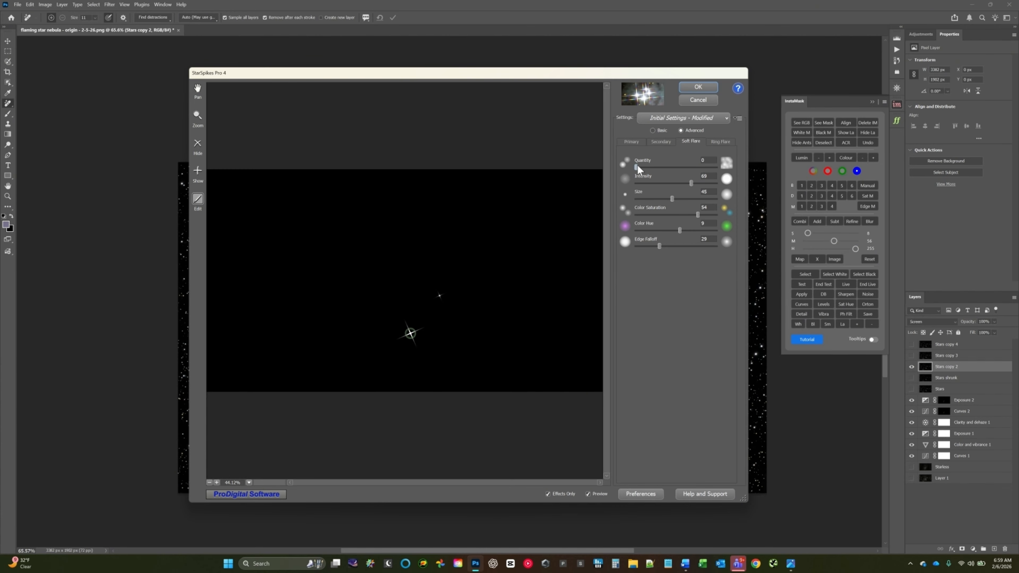
drag(638, 166, 639, 165)
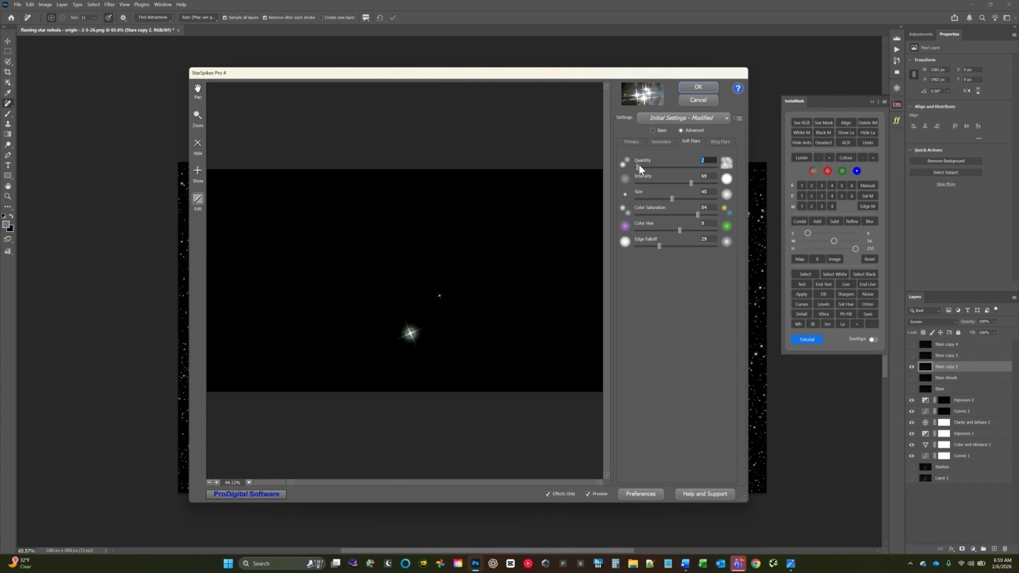
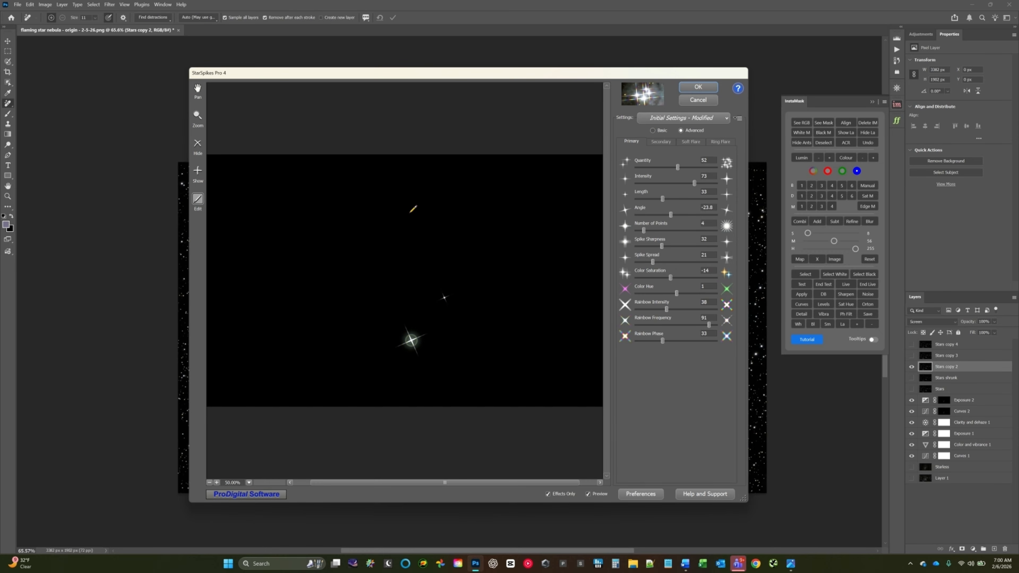
click(698, 92)
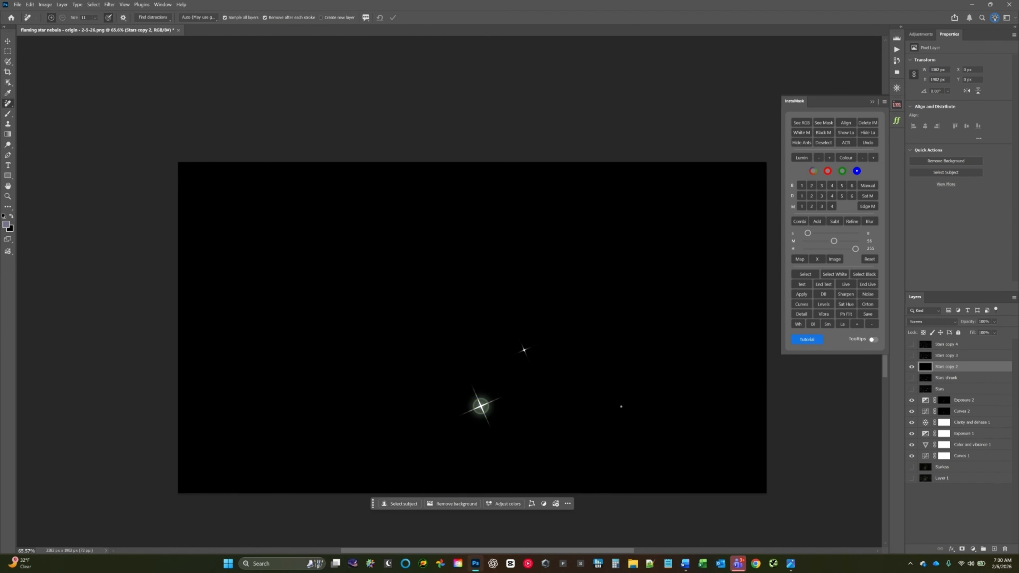
Preview the spikes together with the Stars shrunk layer, and isolate and select the Stars copy 3 layer.
click(911, 379)
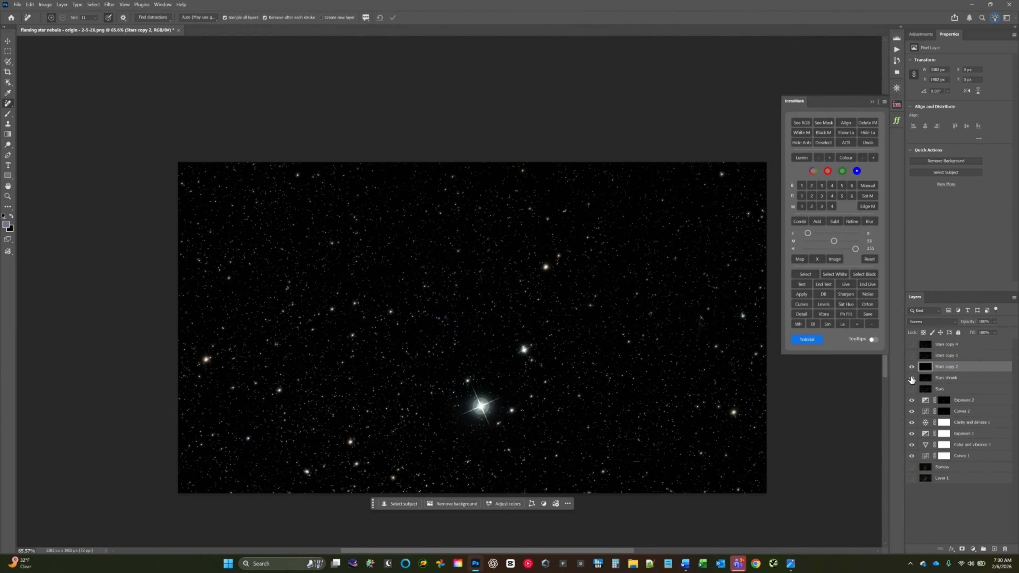
click(912, 378)
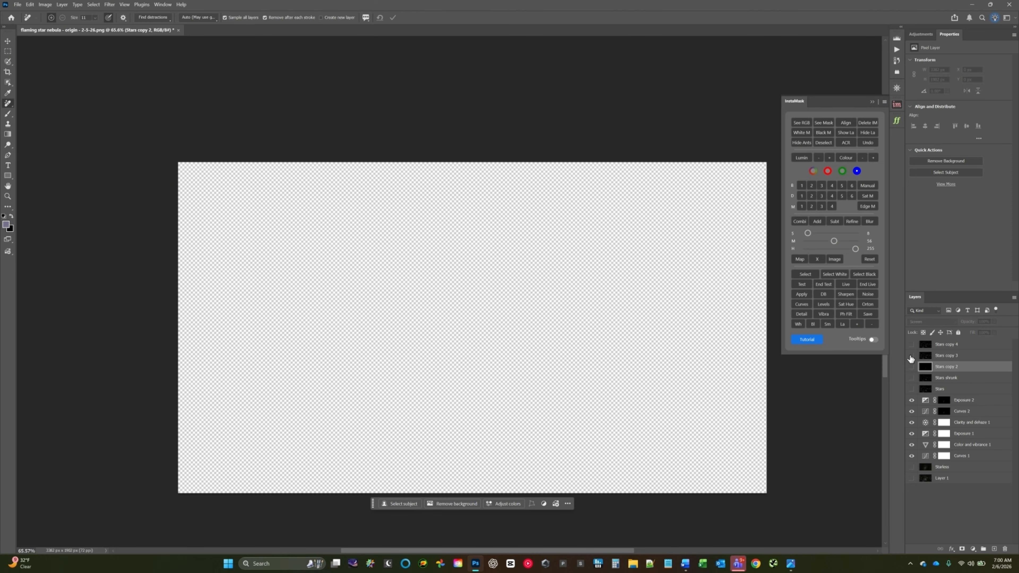
click(911, 356)
click(952, 357)
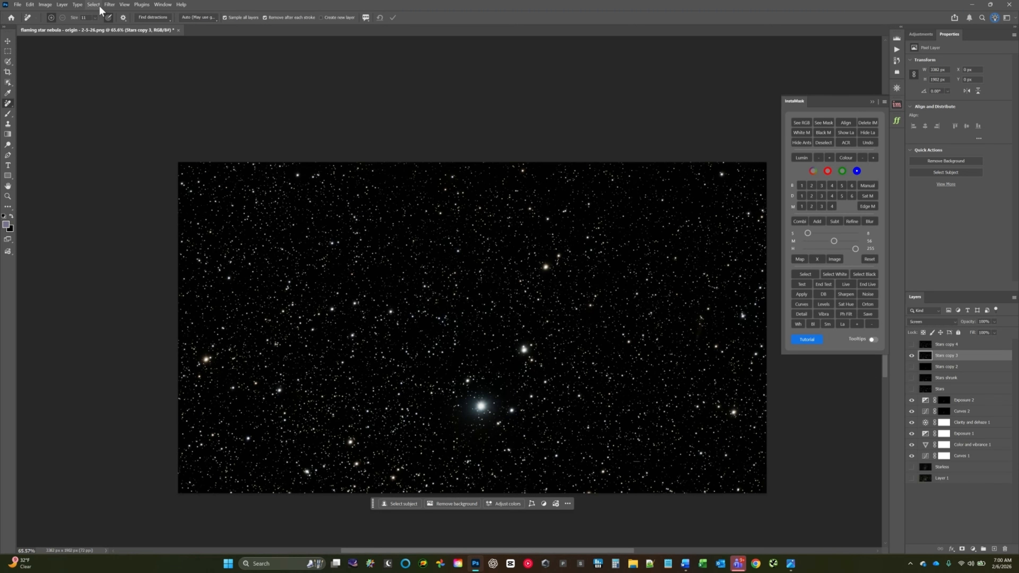
Start StarSpikes Pro 4 on the Stars copy 3 layer with Effects Only enabled.
click(109, 5)
mouse_move(123, 200)
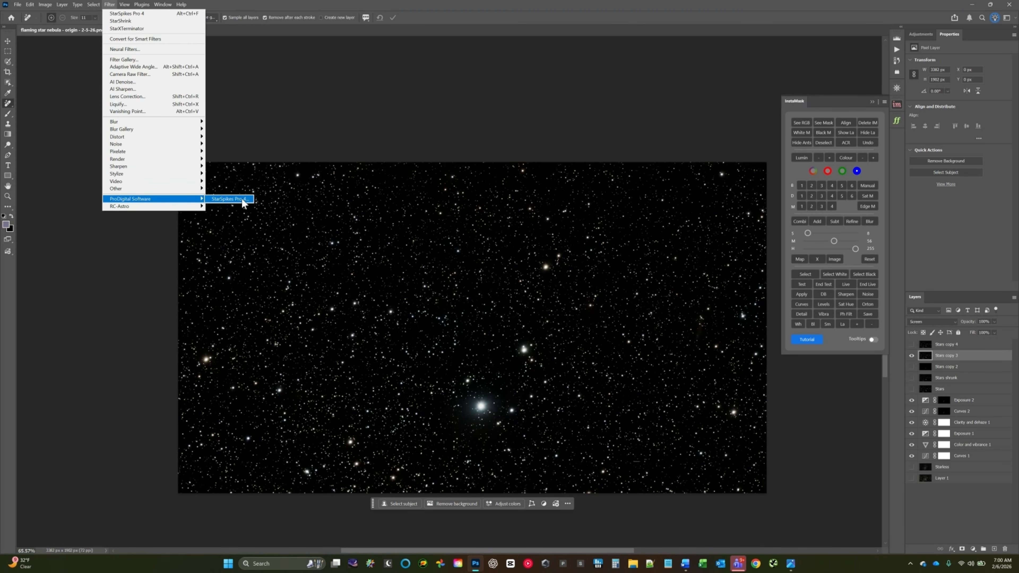
click(229, 199)
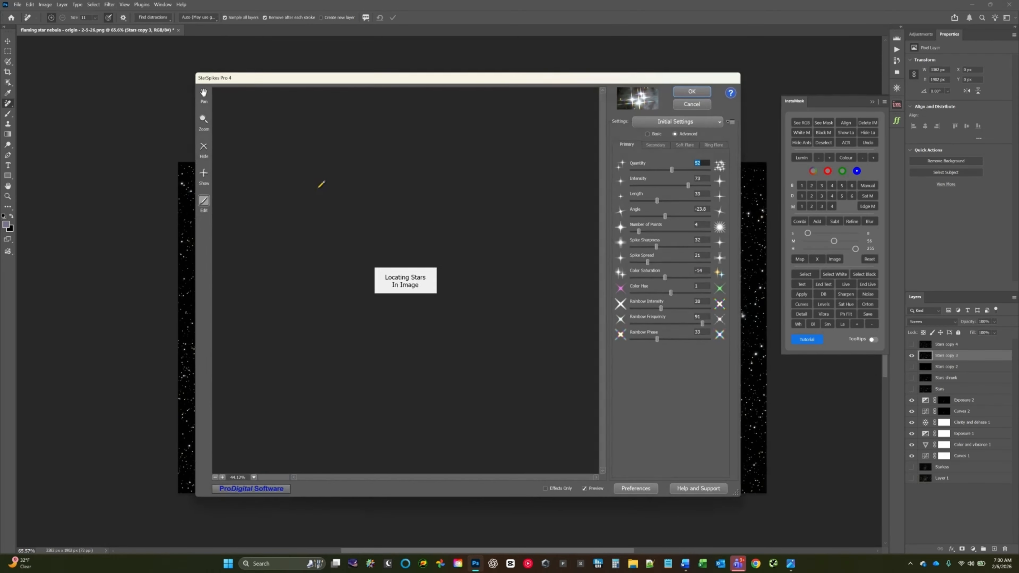
click(561, 495)
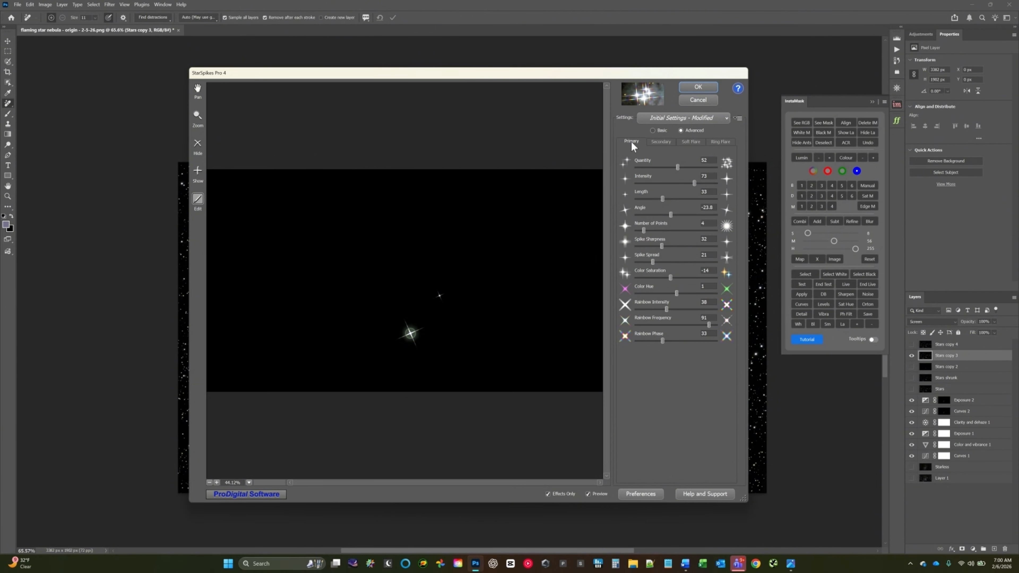
Set the primary spike, soft flare and ring flare quantities to 0.
drag(677, 167, 602, 171)
click(691, 141)
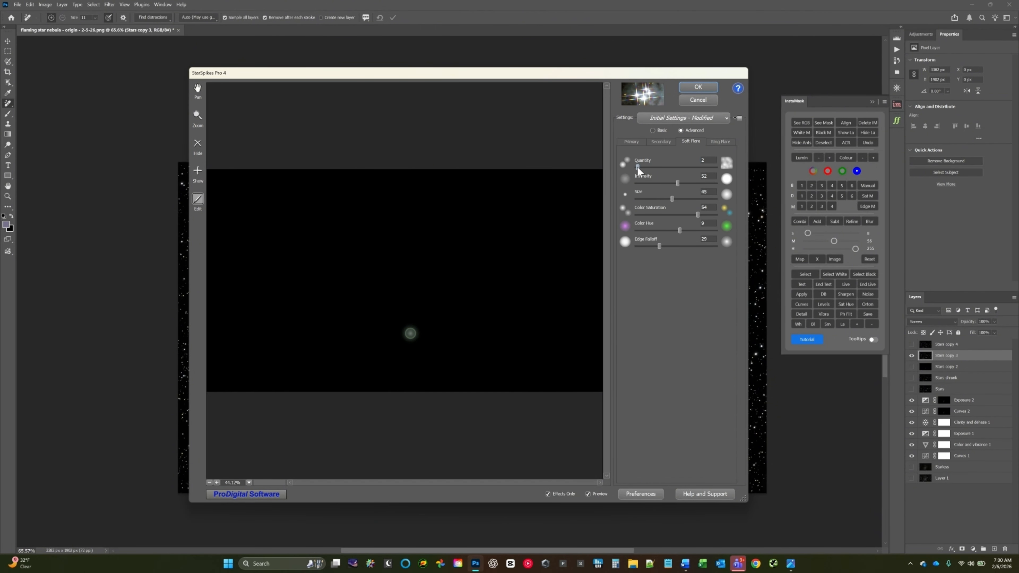
drag(638, 166, 635, 167)
click(720, 143)
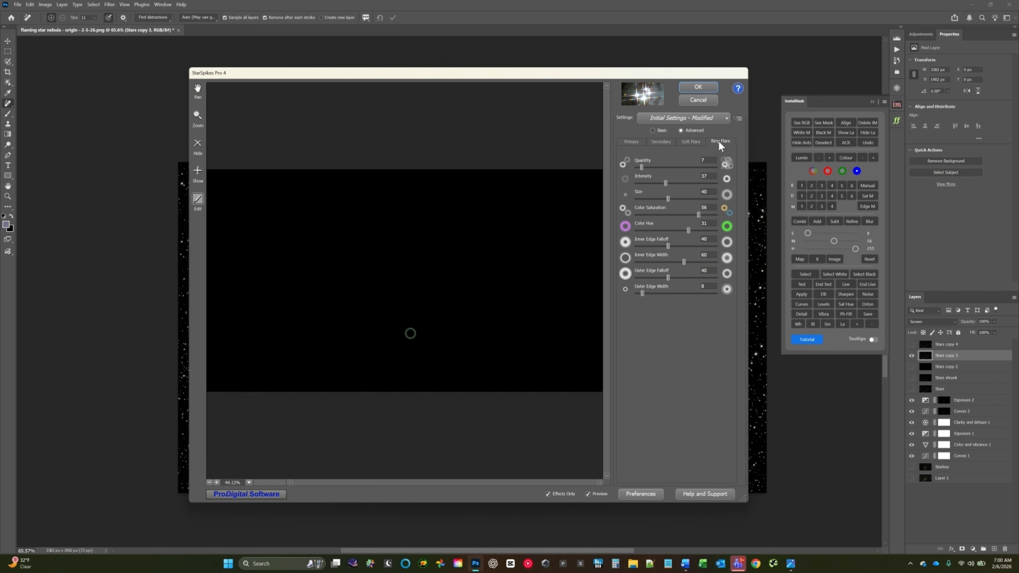
drag(643, 167, 636, 167)
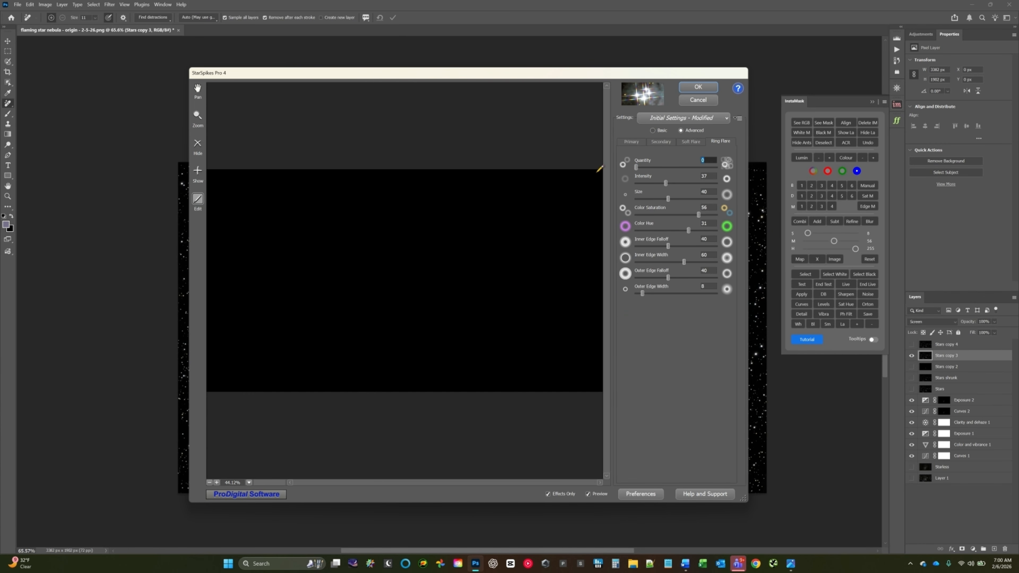
Set the secondary spikes to quantity 80, intensity 46, length 11 and color saturation 32, and apply the effect to the Stars copy 3 layer.
click(662, 141)
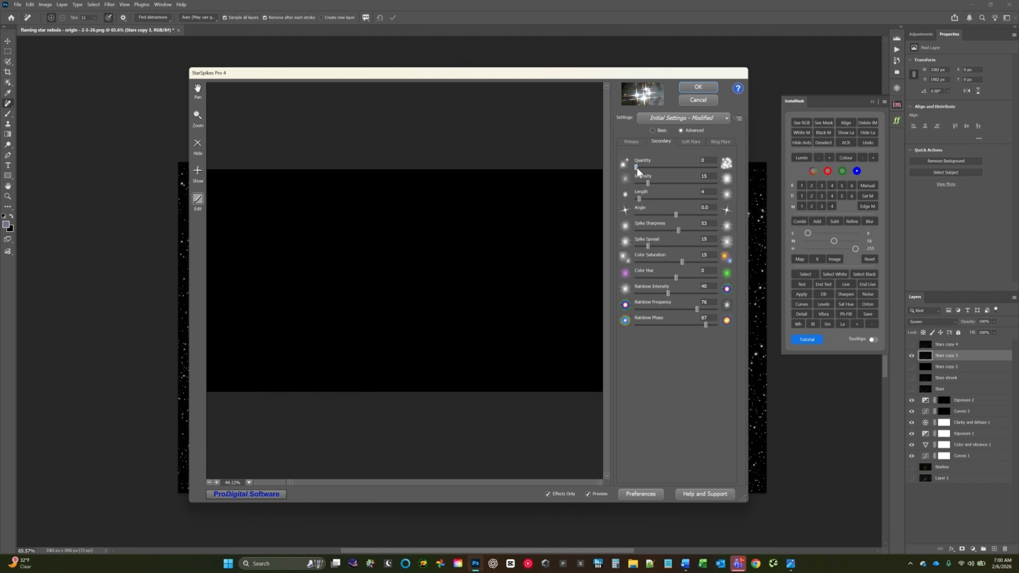
drag(636, 167, 669, 167)
drag(640, 199, 644, 199)
drag(682, 261, 687, 262)
mouse_move(523, 76)
mouse_down()
mouse_move(42, 129)
mouse_move(0, 114)
mouse_move(506, 86)
mouse_up()
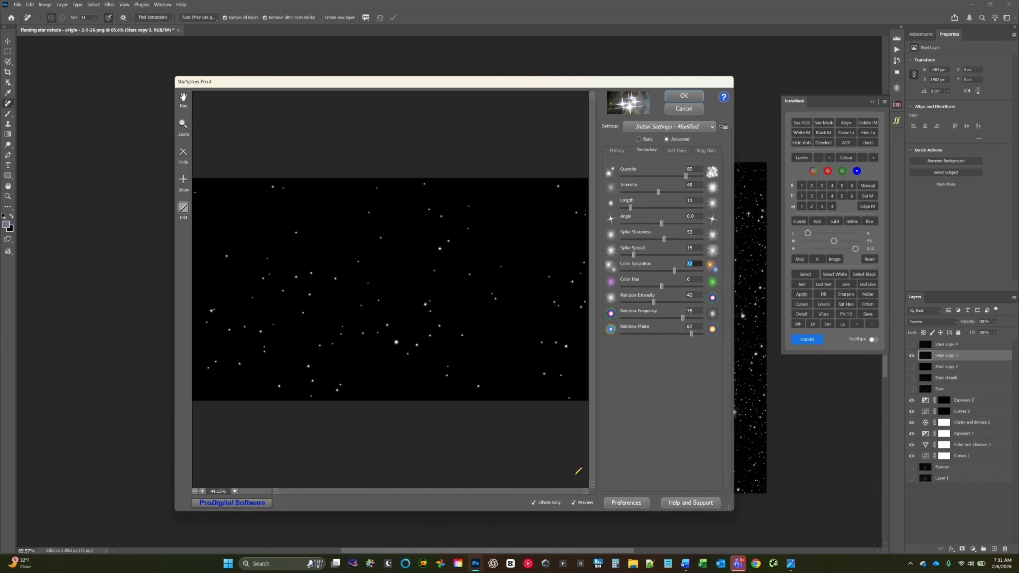
click(685, 95)
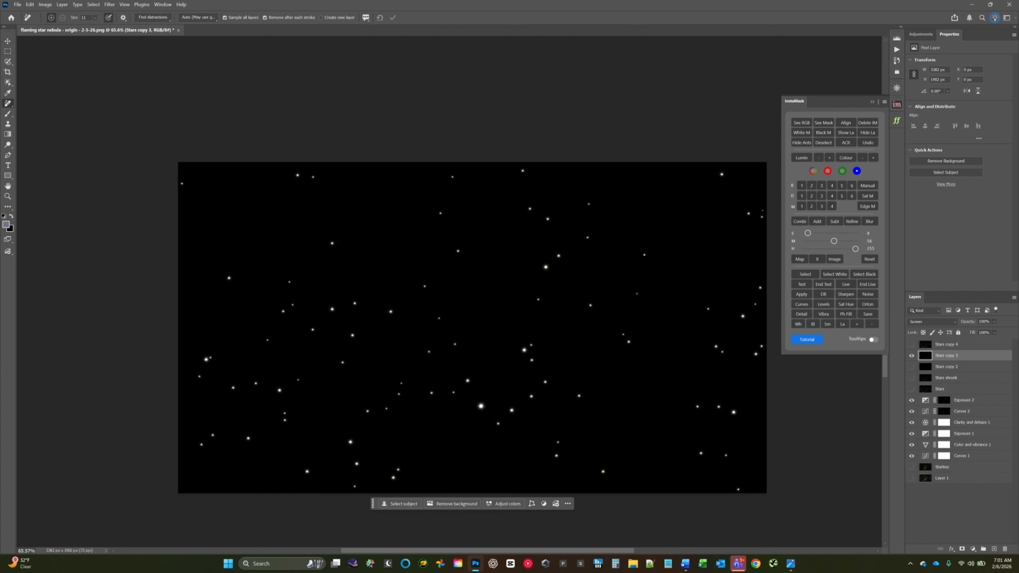
Show the Stars shrunk and Stars copy 2 layers together with Stars copy 3, and compare this combination with the original Stars layer.
click(912, 379)
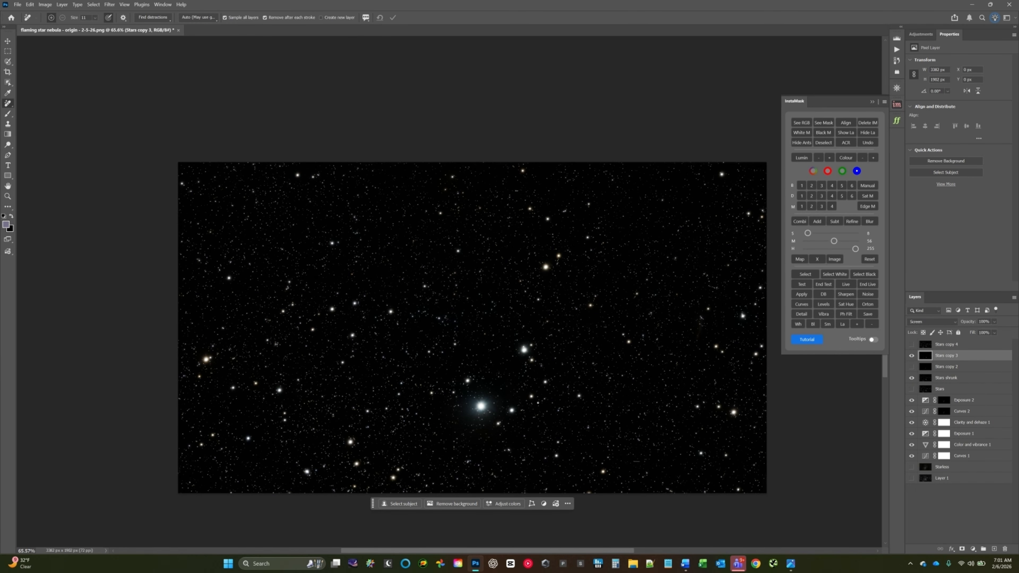
click(911, 370)
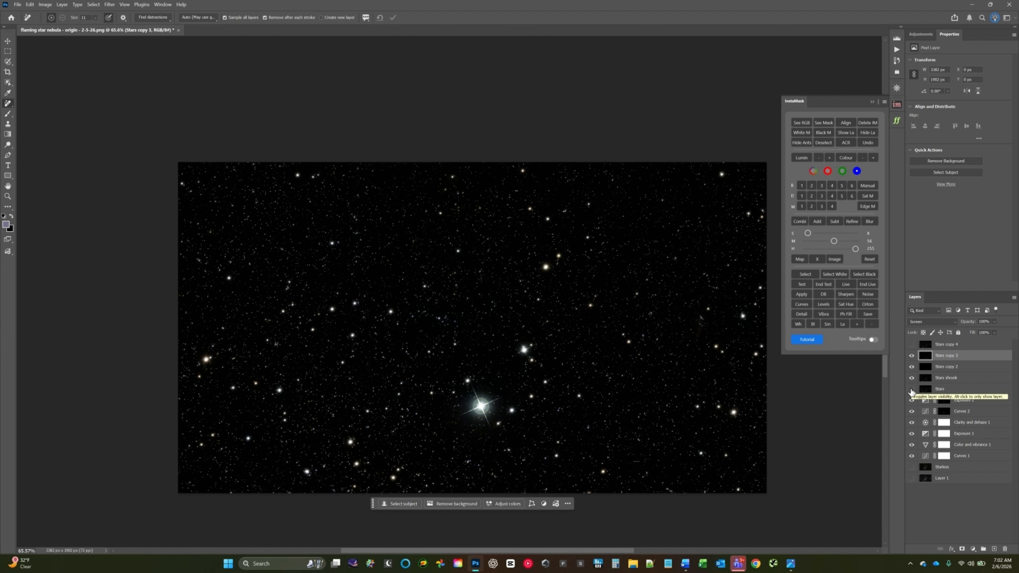
click(912, 390)
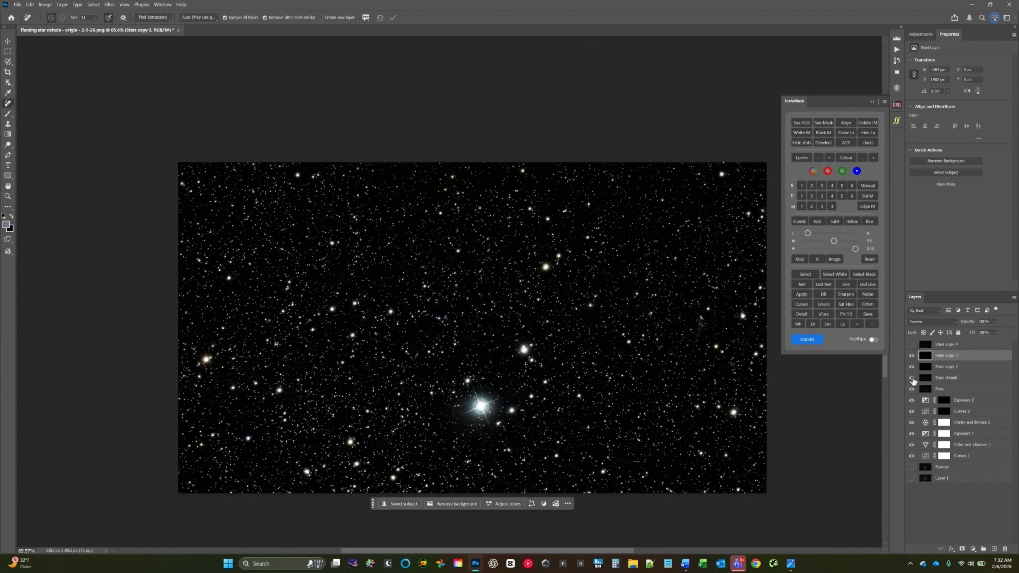
click(913, 380)
click(912, 369)
click(913, 356)
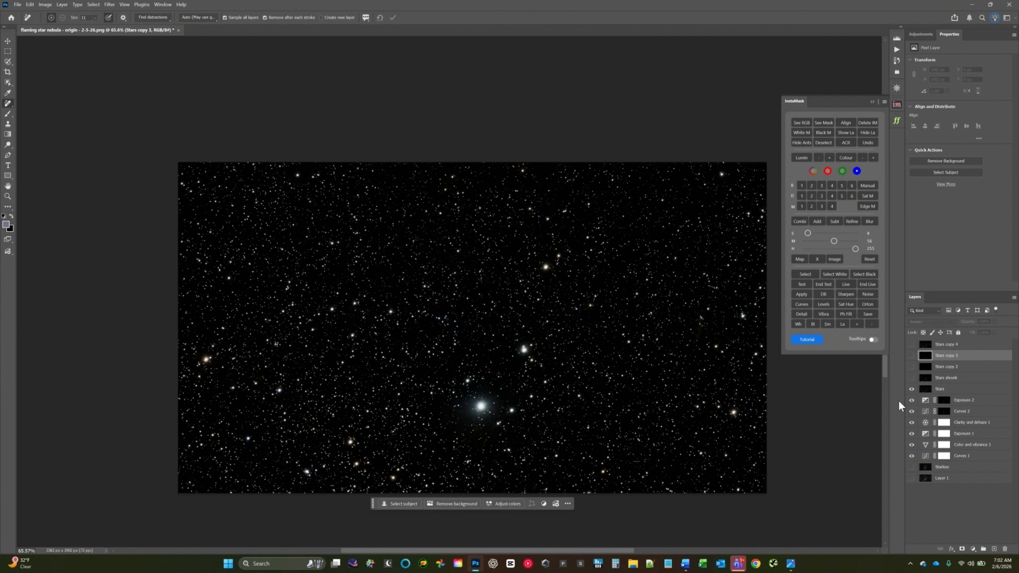
click(912, 389)
click(912, 378)
click(912, 366)
click(912, 355)
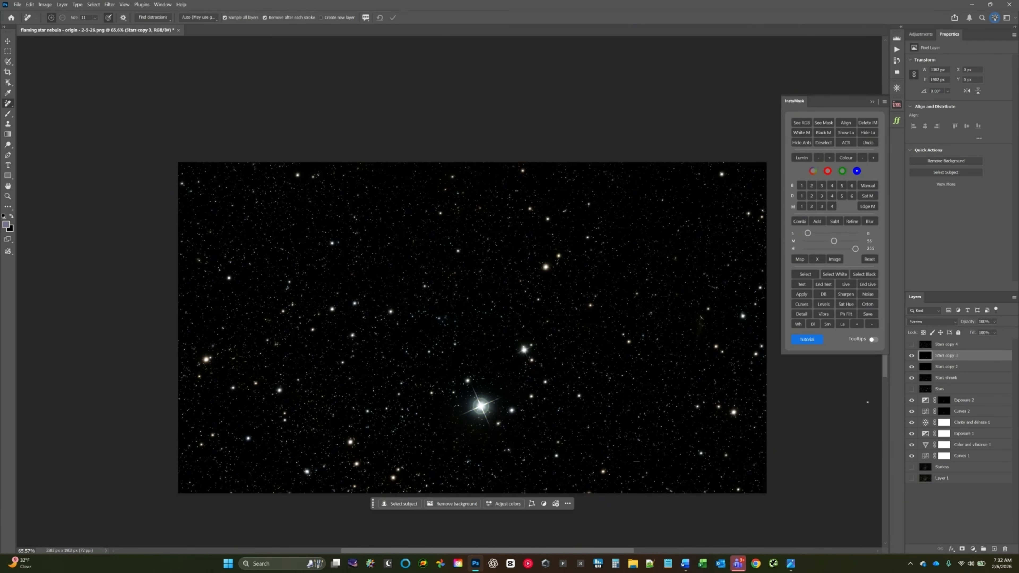
Slightly lower the opacity of the Stars shrunk layer and show the Starless nebula layer beneath the stars.
click(942, 368)
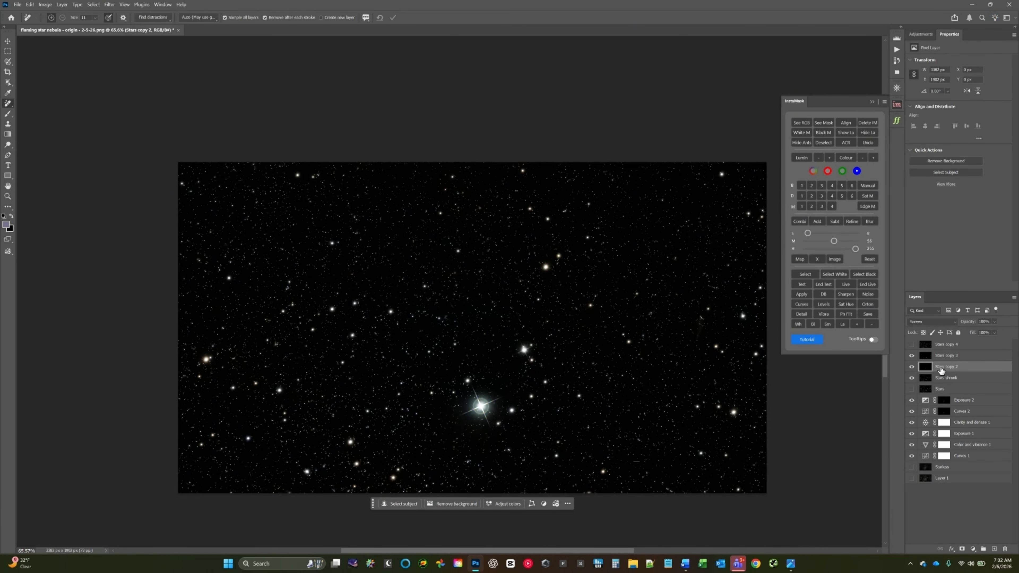
click(941, 379)
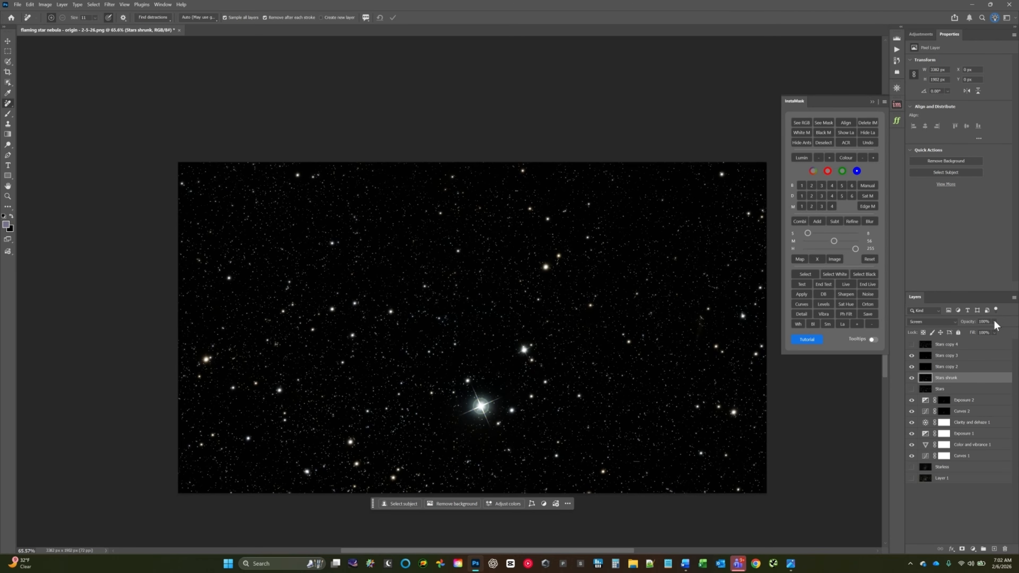
mouse_move(995, 322)
mouse_down()
mouse_move(1010, 335)
mouse_move(1002, 333)
mouse_up()
click(912, 468)
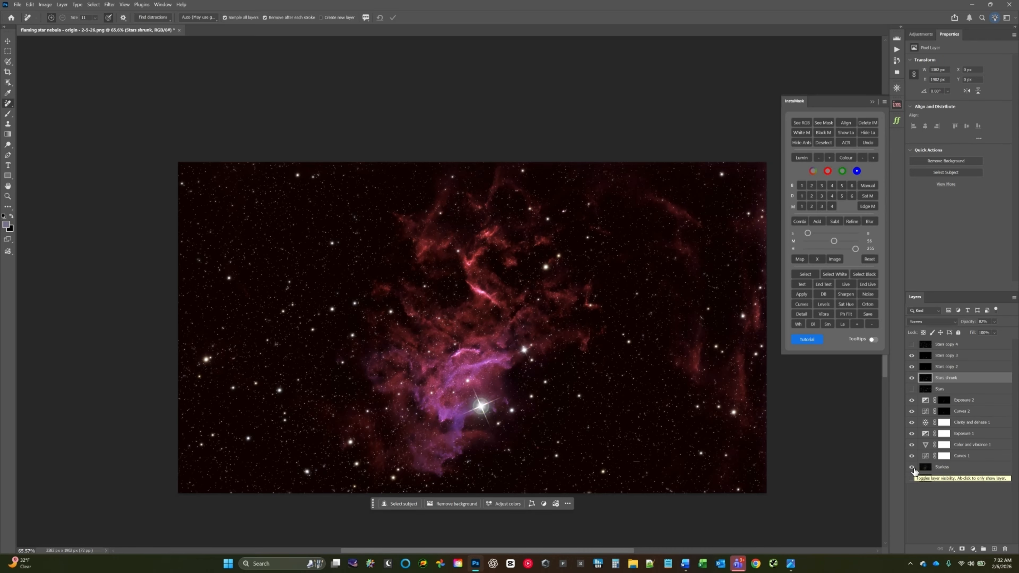
Compare the nebula without stars, with the original Stars layer, and with the combined shrunken, spiked and glowing star layers.
click(912, 378)
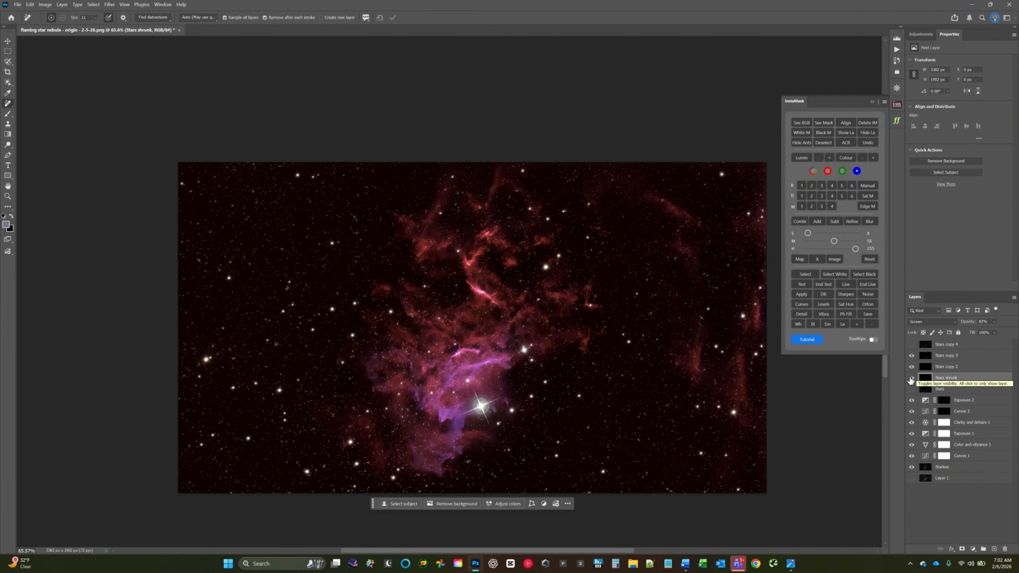
click(912, 367)
click(912, 356)
click(912, 389)
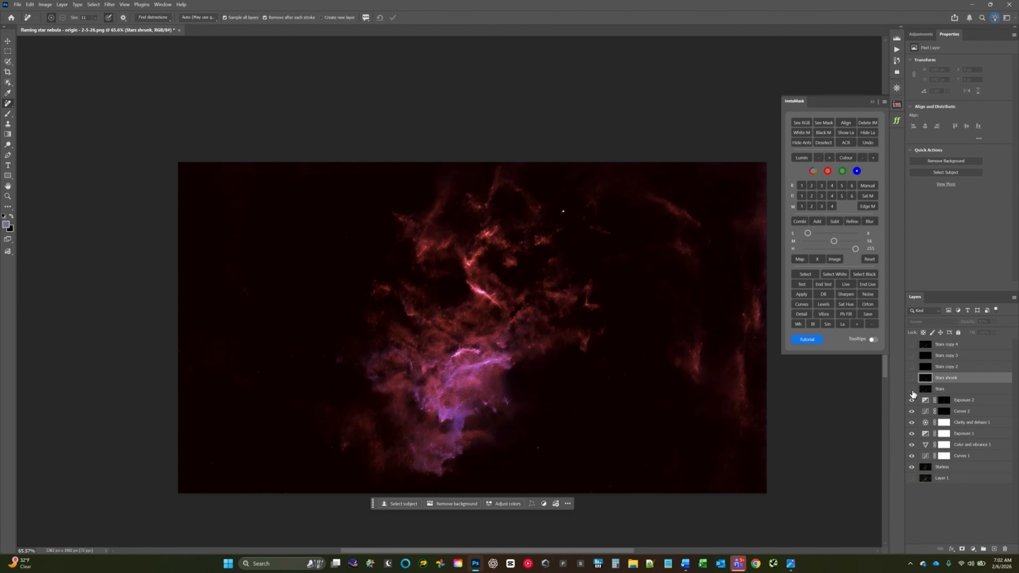
click(912, 390)
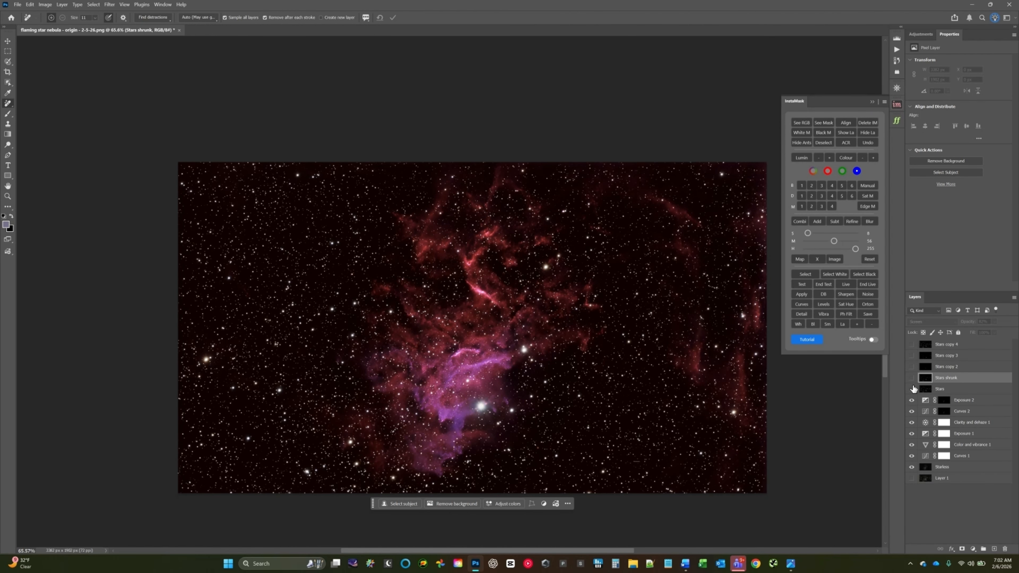
click(912, 388)
click(912, 378)
click(911, 367)
click(912, 355)
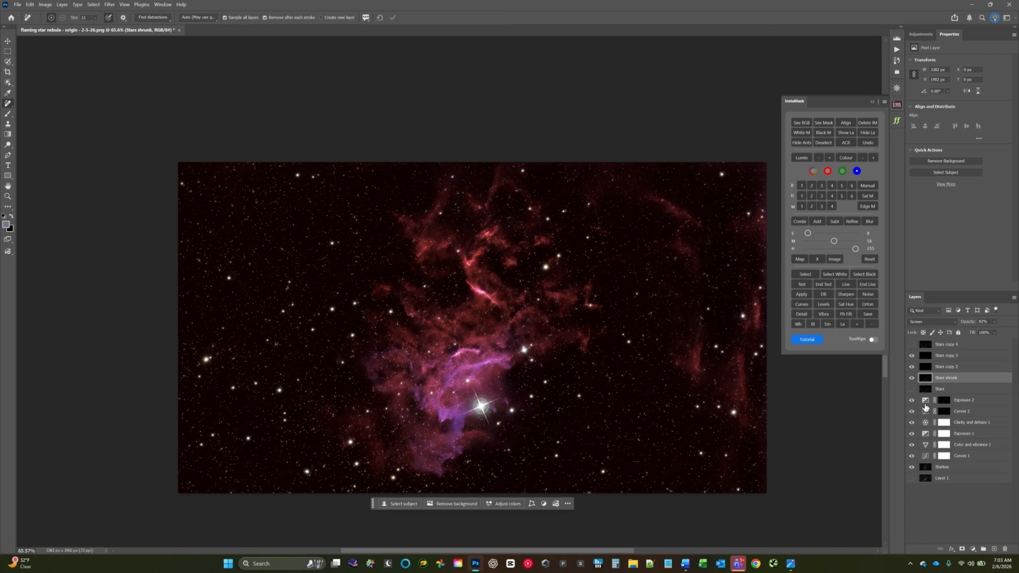
Compare the image with and without the star spikes of the Stars copy 2 layer.
click(912, 366)
click(912, 368)
click(912, 368)
click(911, 368)
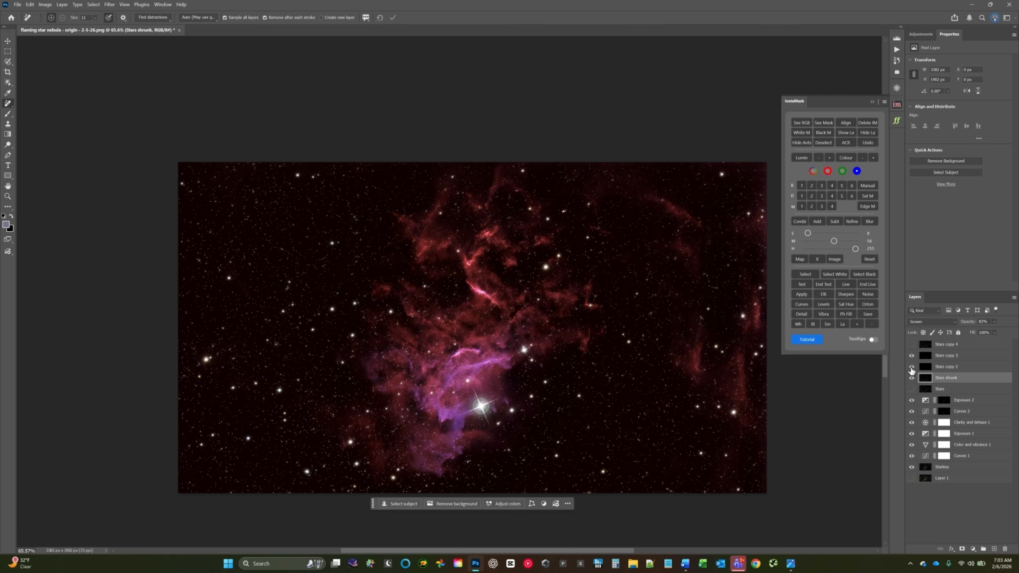